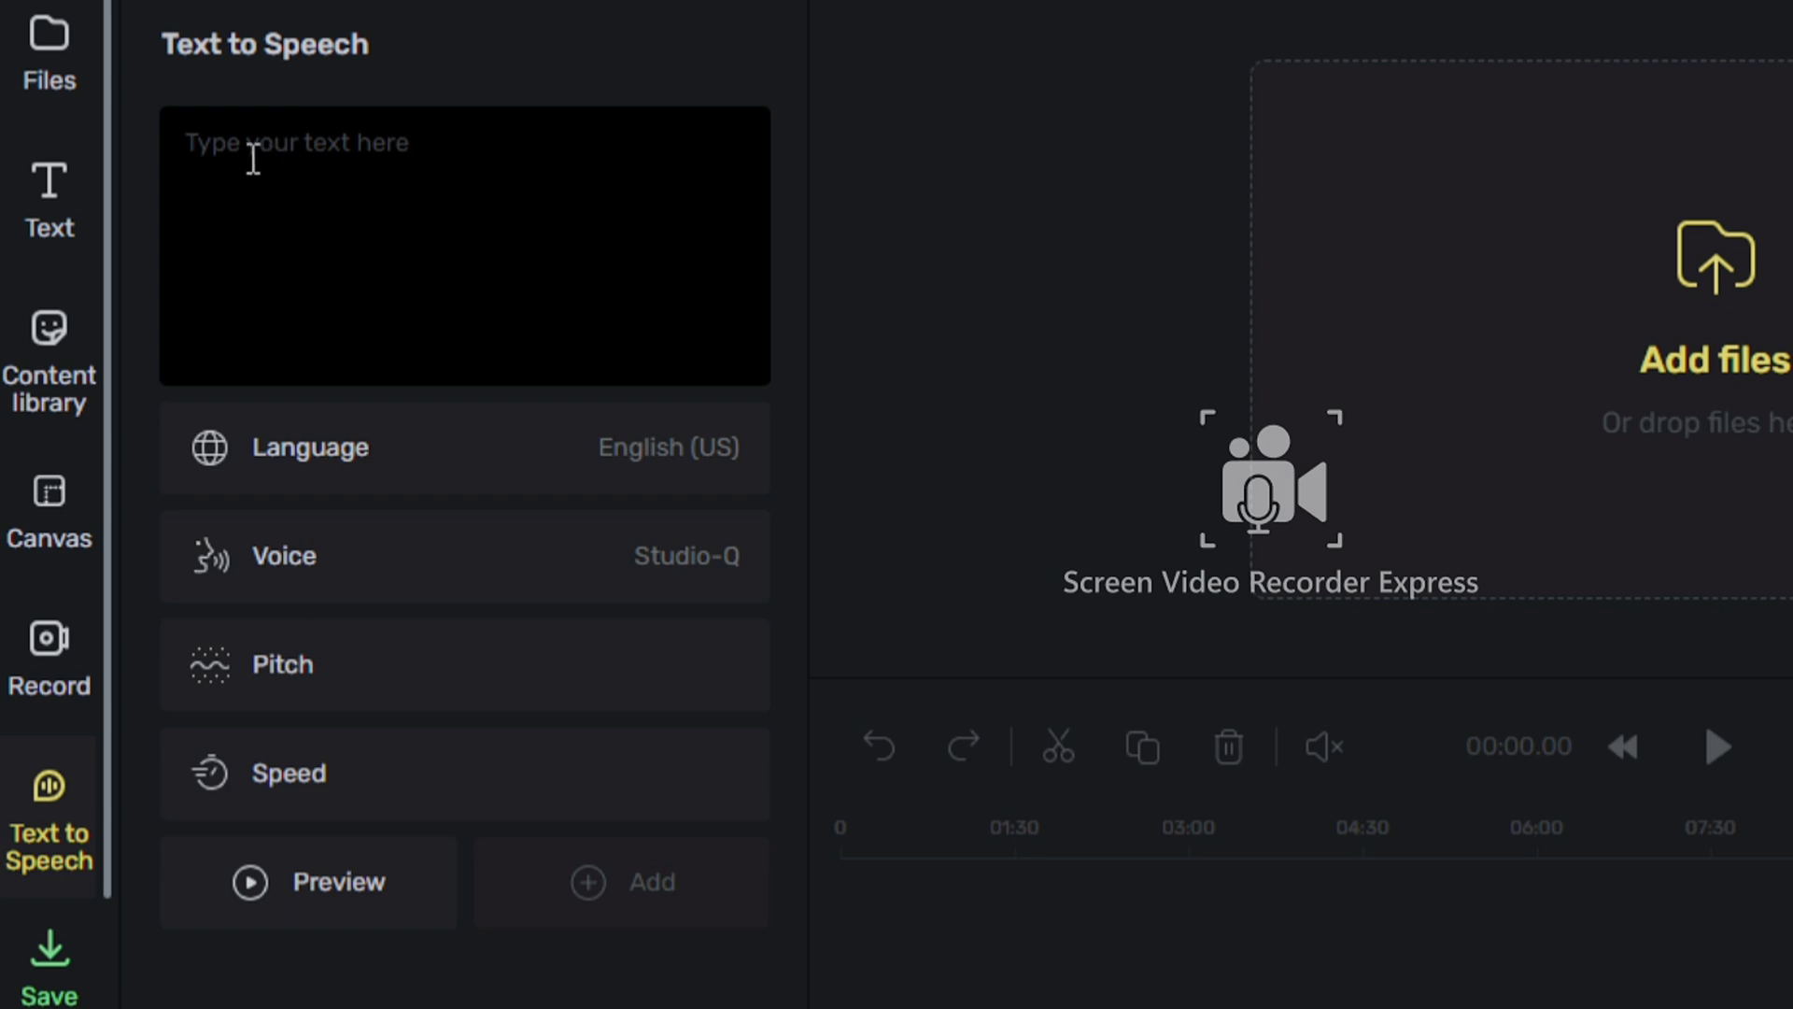
# Paste the copied script about the text to speech online tool into the empty speech text field
pyautogui.rightClick(234, 142)
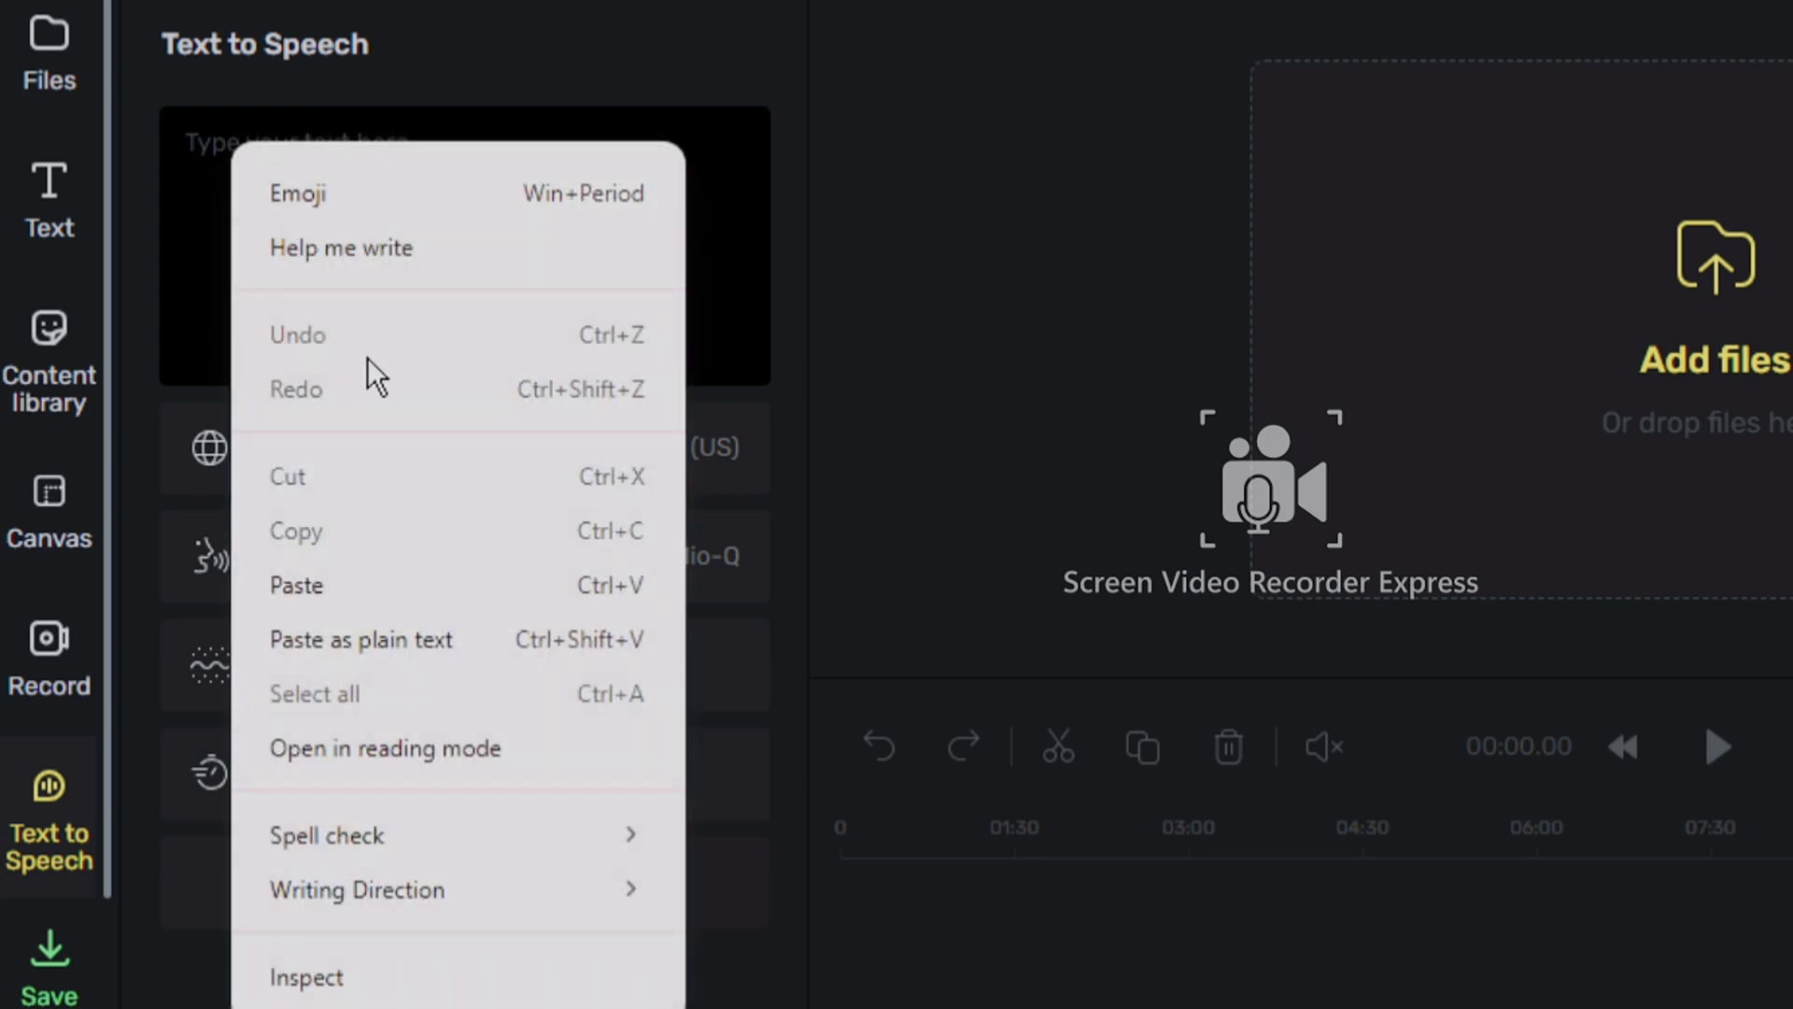
pyautogui.click(310, 581)
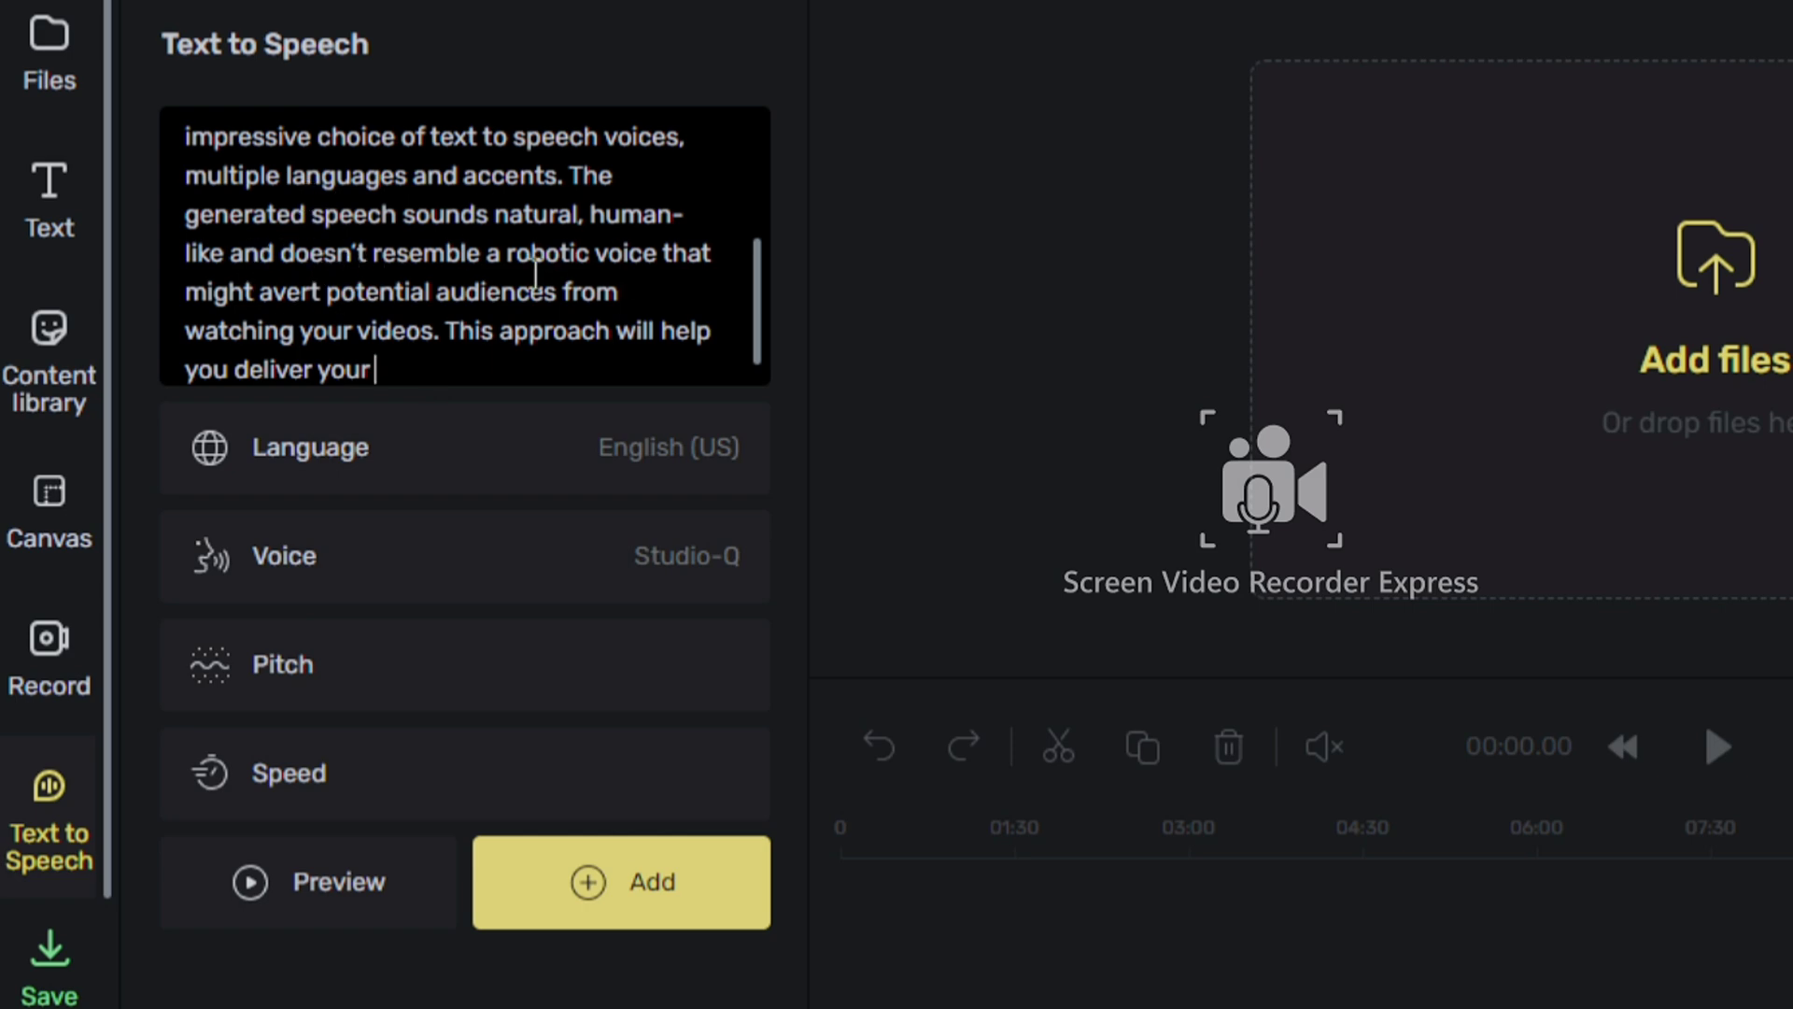
# Review the available languages and voices and the adjustable pitch range for the speech
pyautogui.click(590, 456)
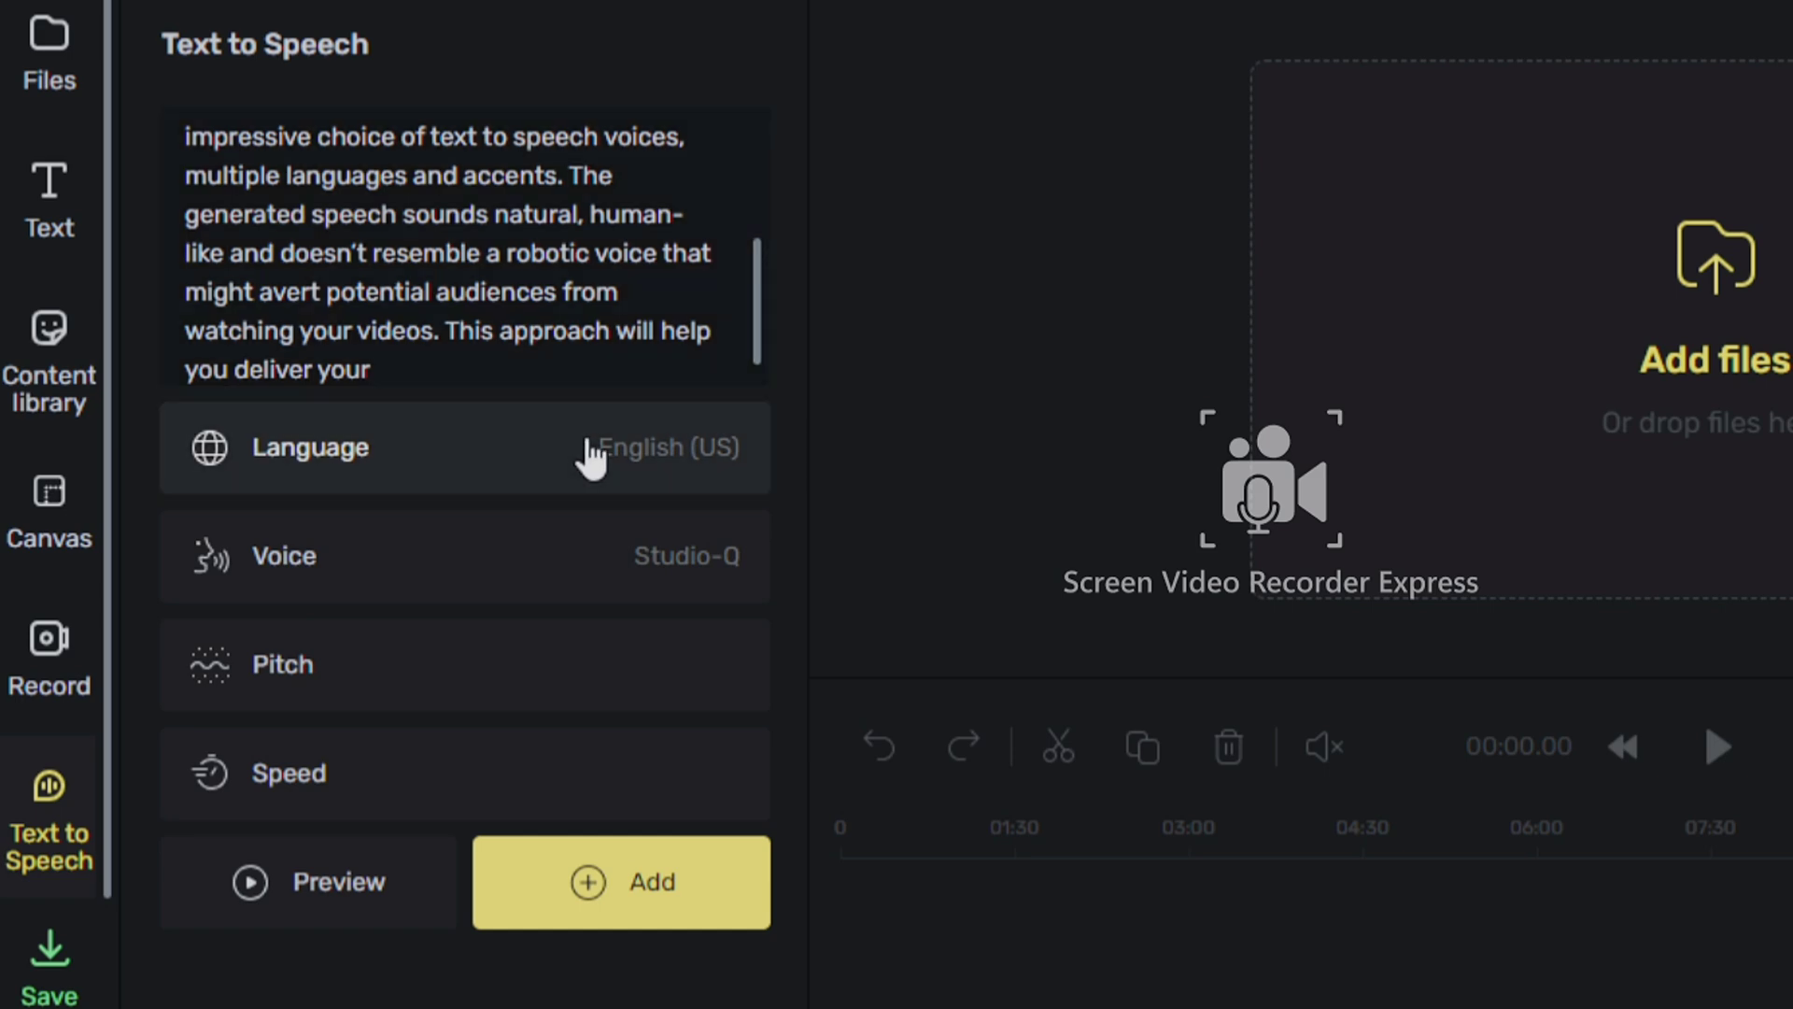
pyautogui.click(725, 456)
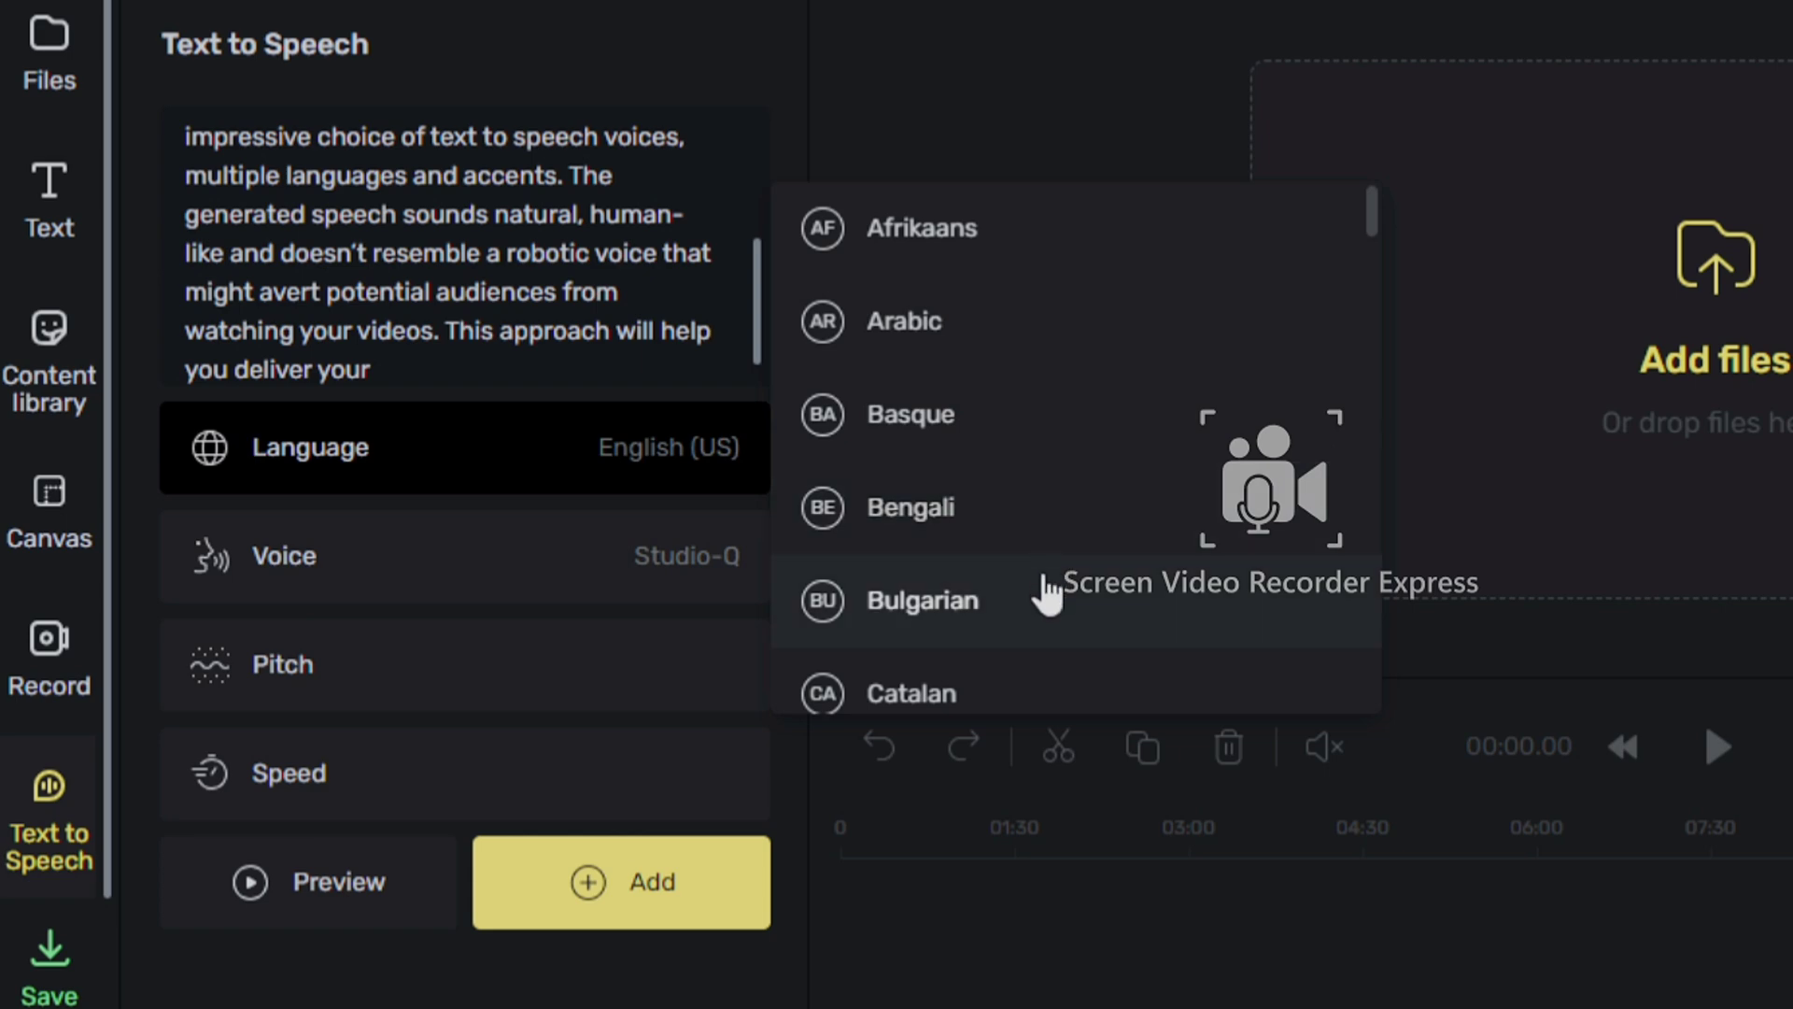
pyautogui.click(674, 461)
pyautogui.click(715, 571)
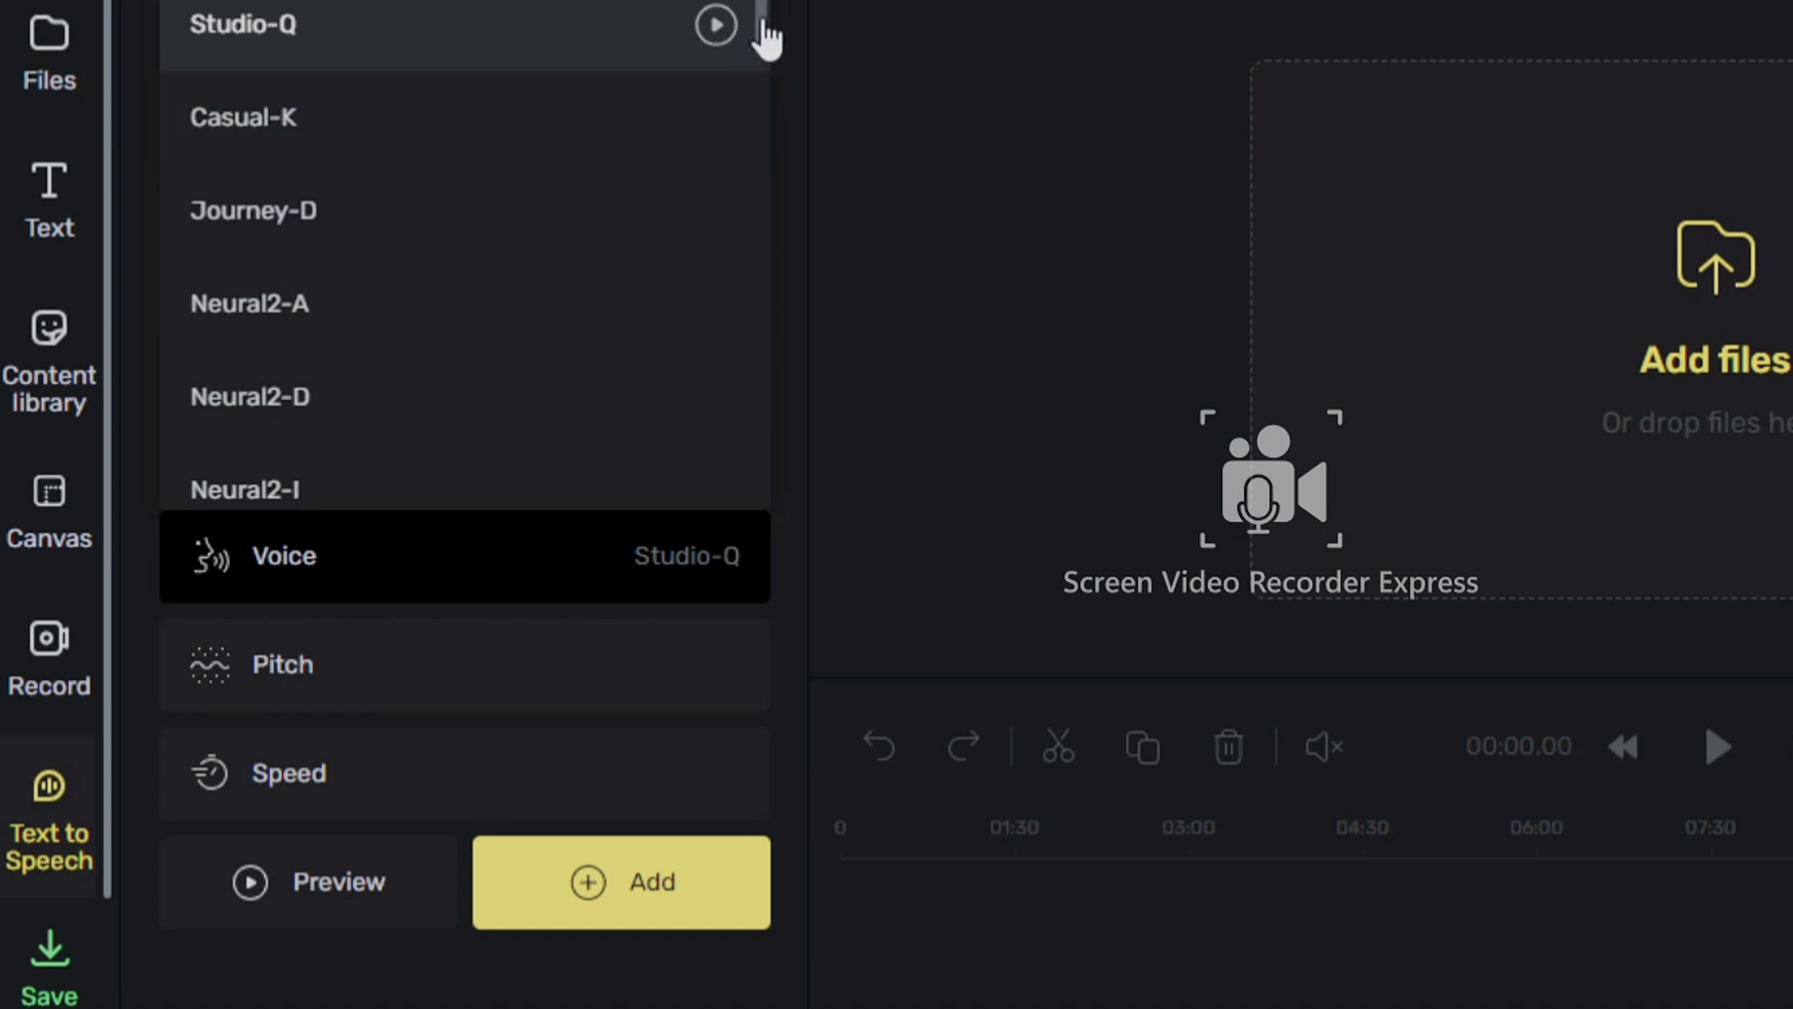
pyautogui.moveTo(764, 37); pyautogui.dragTo(776, 3)
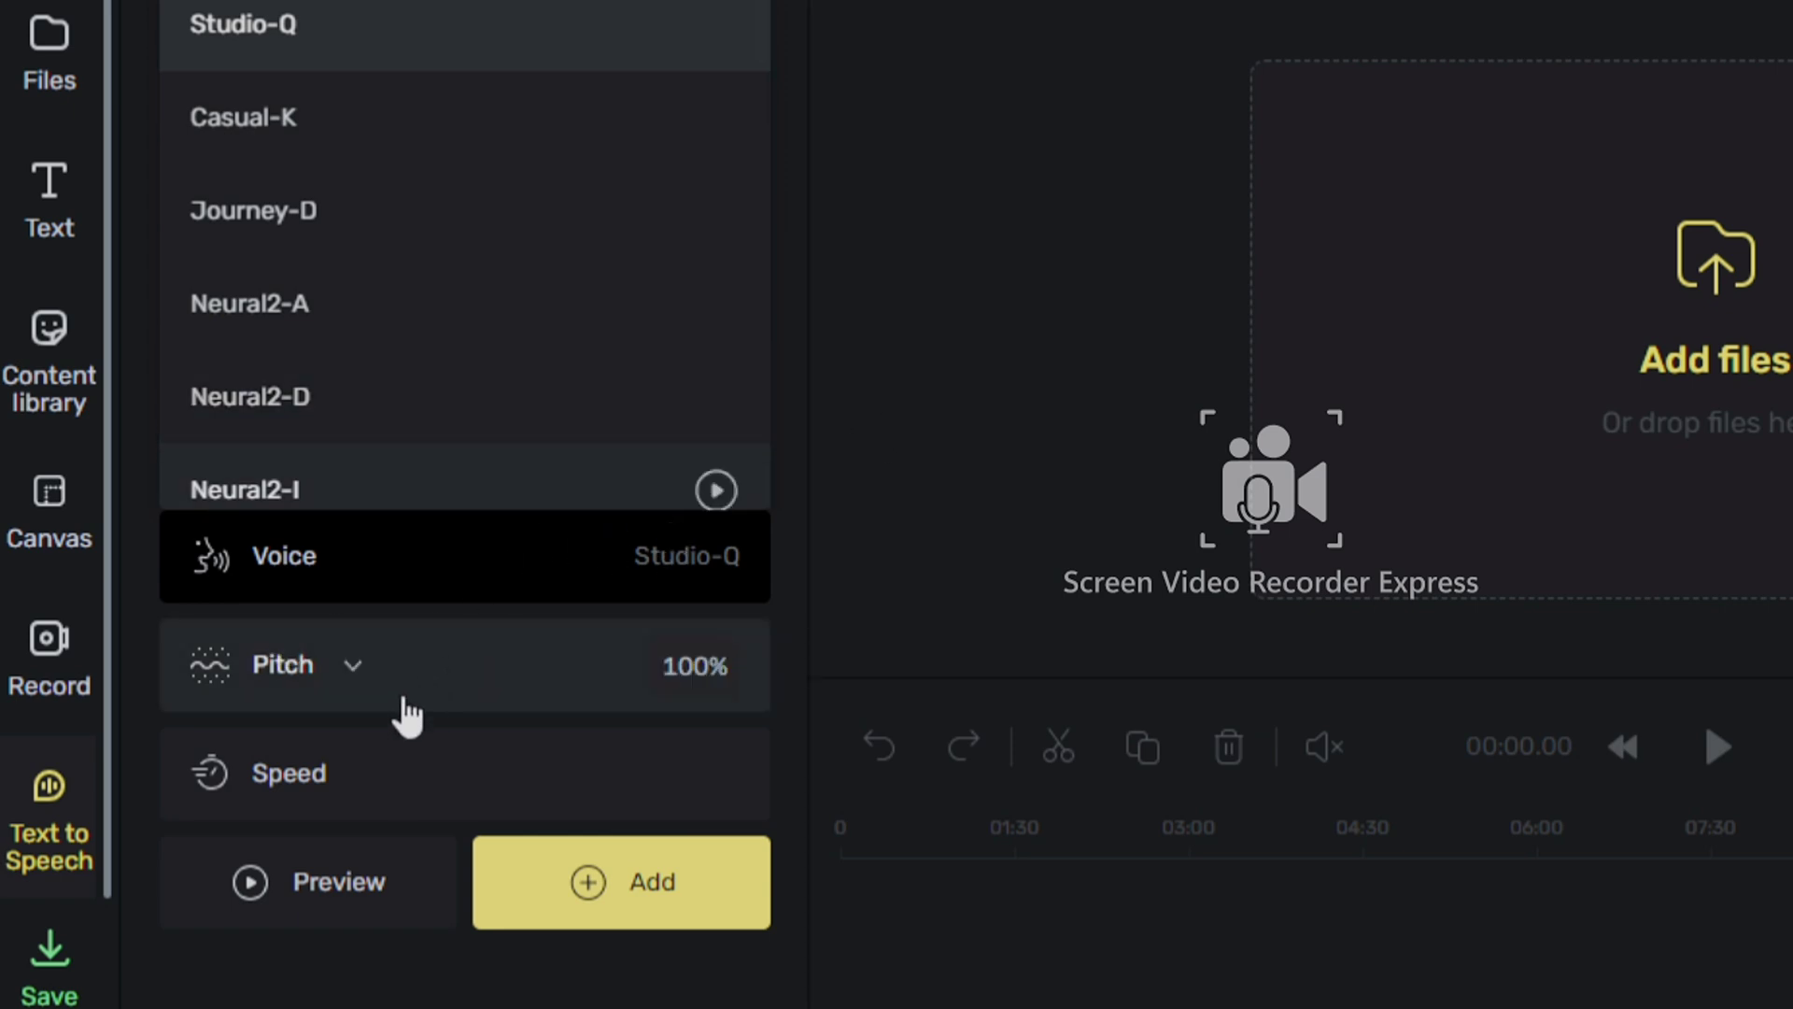
pyautogui.click(351, 668)
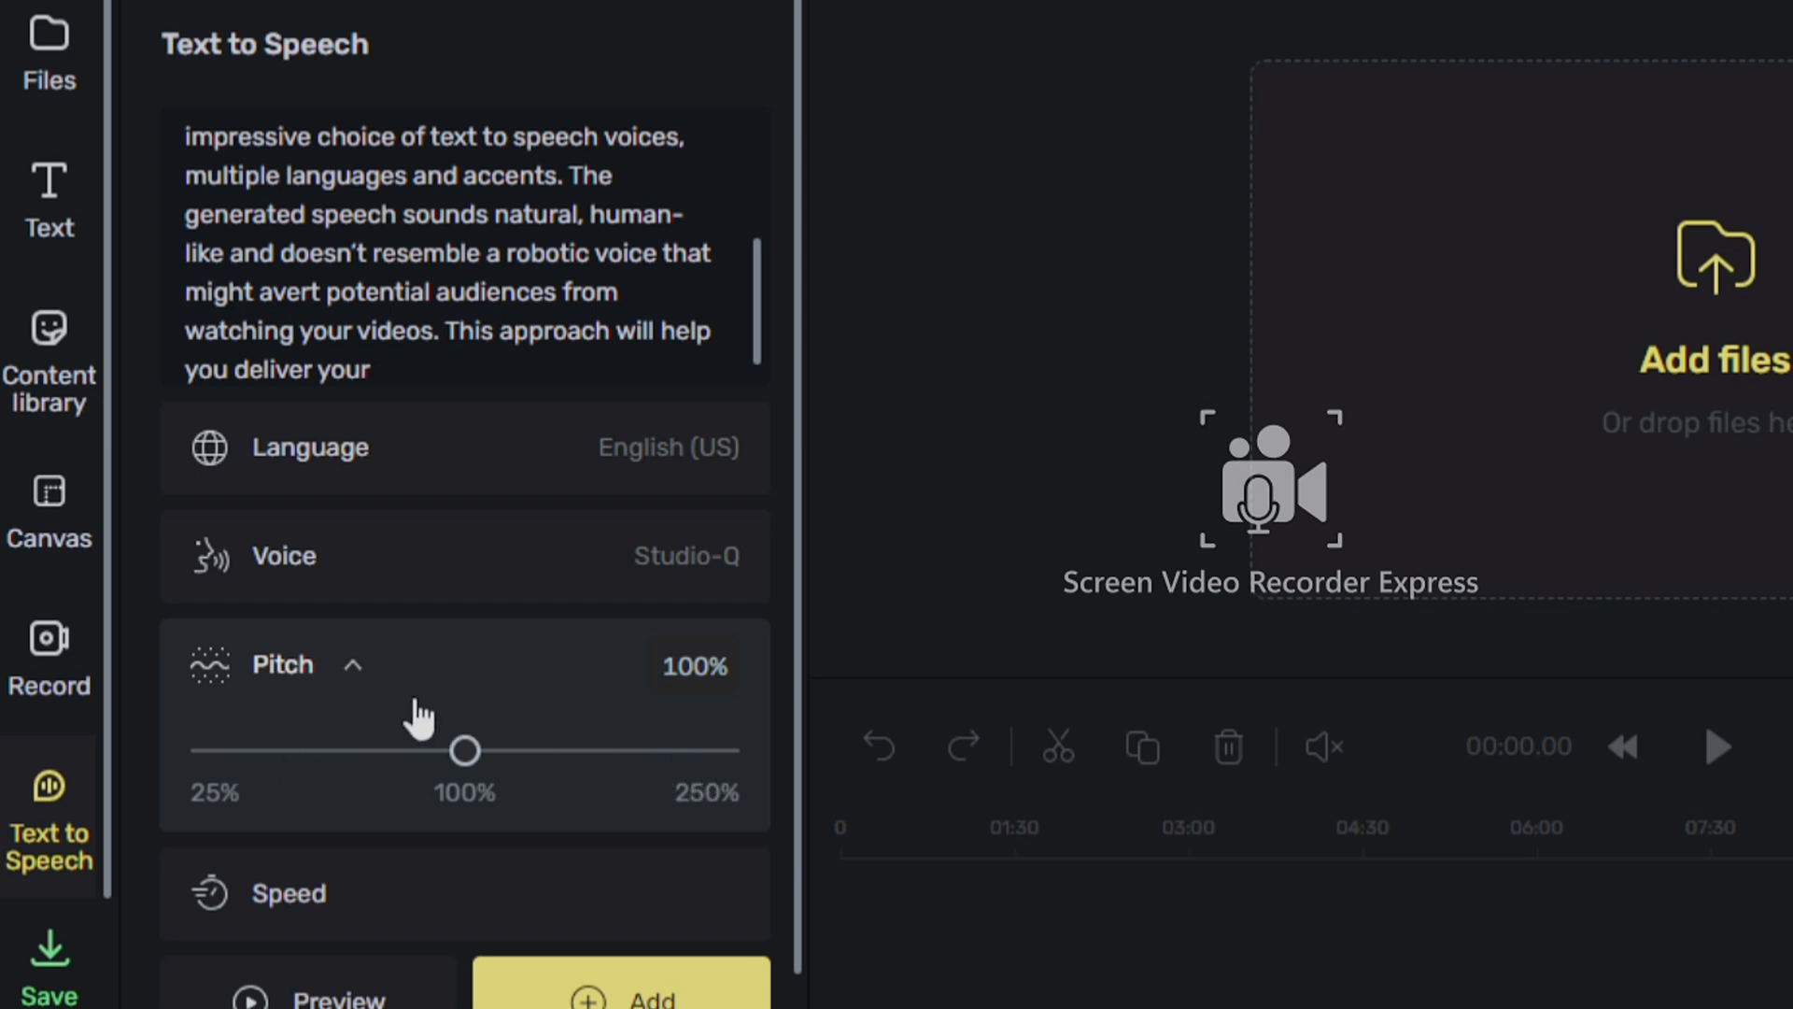
pyautogui.click(358, 675)
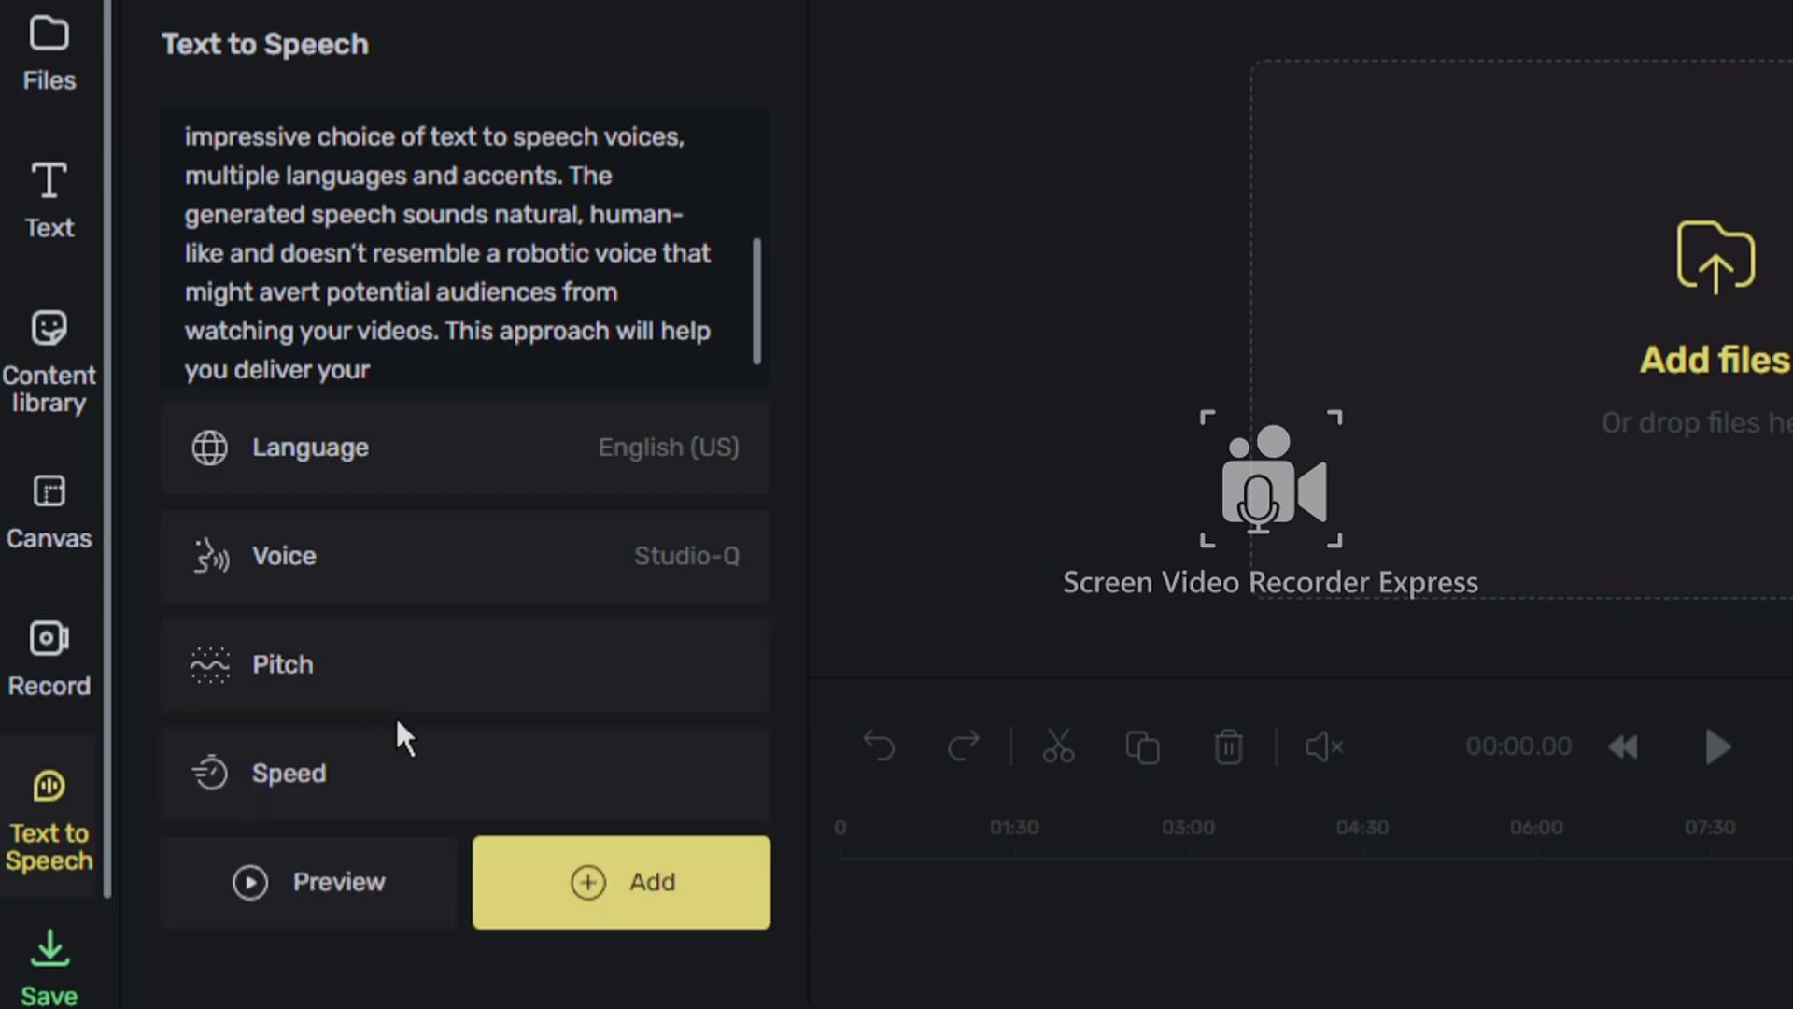
# Try speech speeds of 52% and 175%, and return the speed to 100%
pyautogui.click(364, 784)
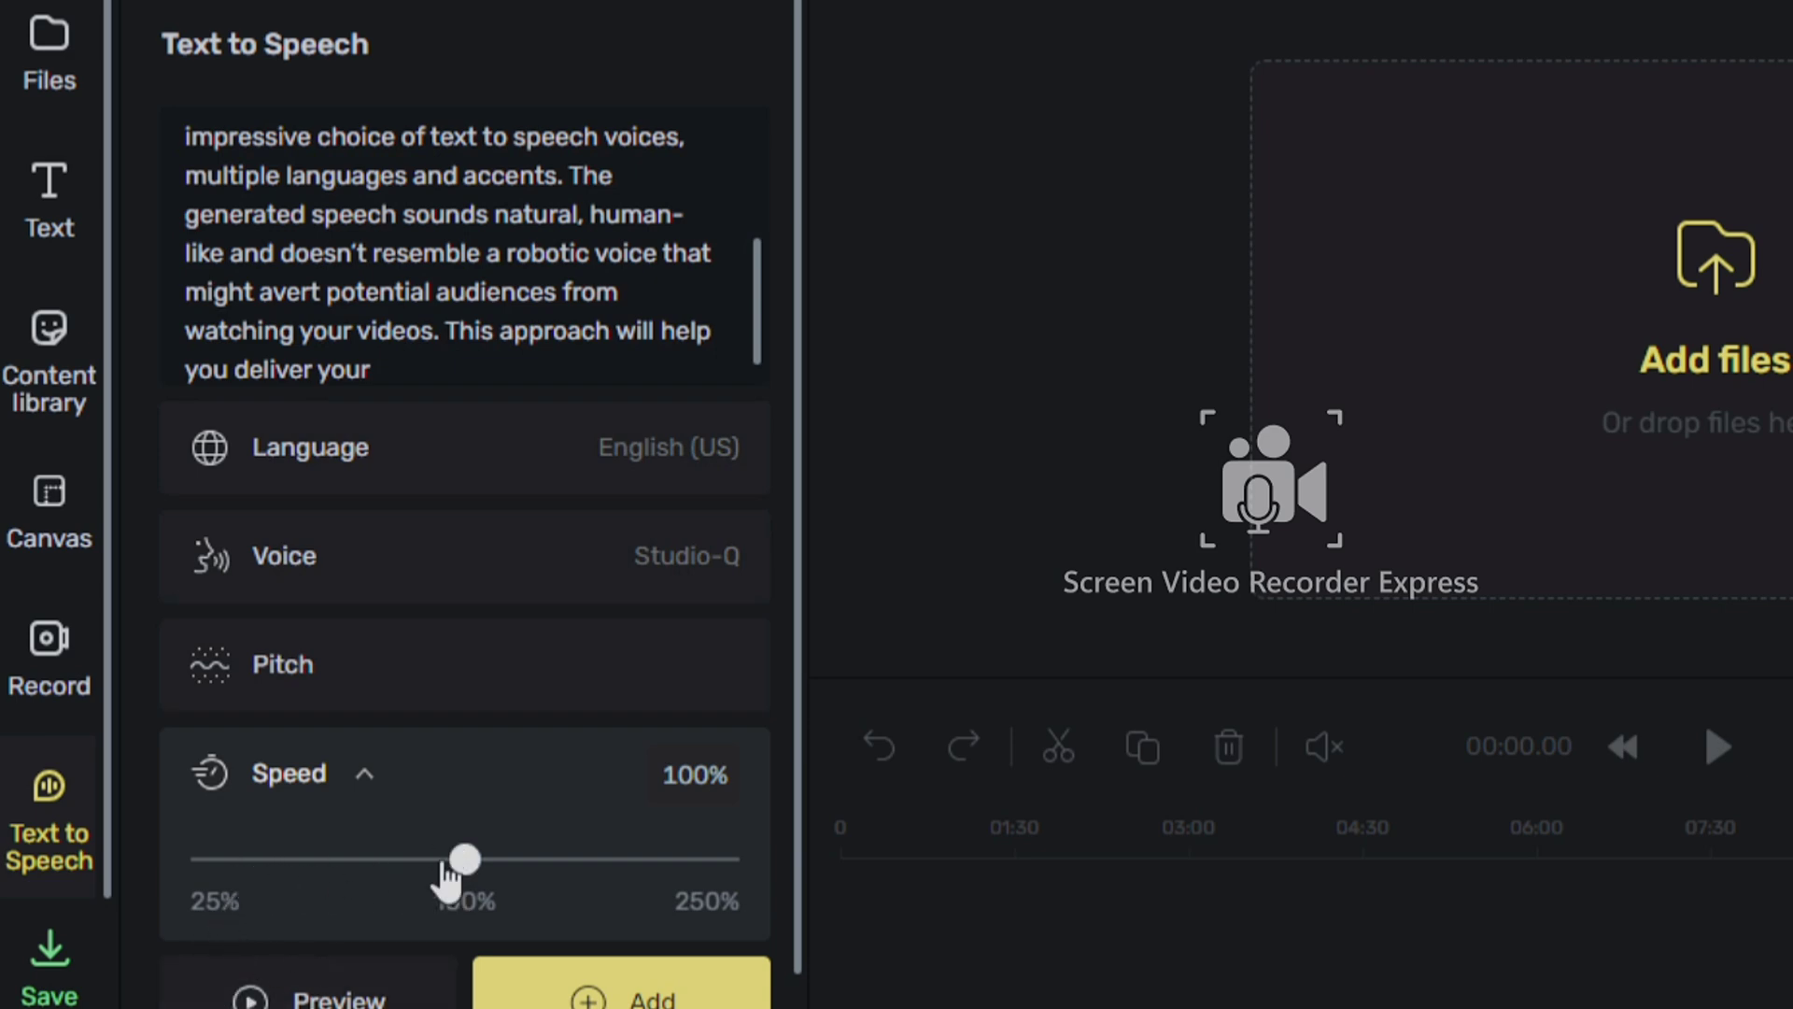
pyautogui.click(297, 858)
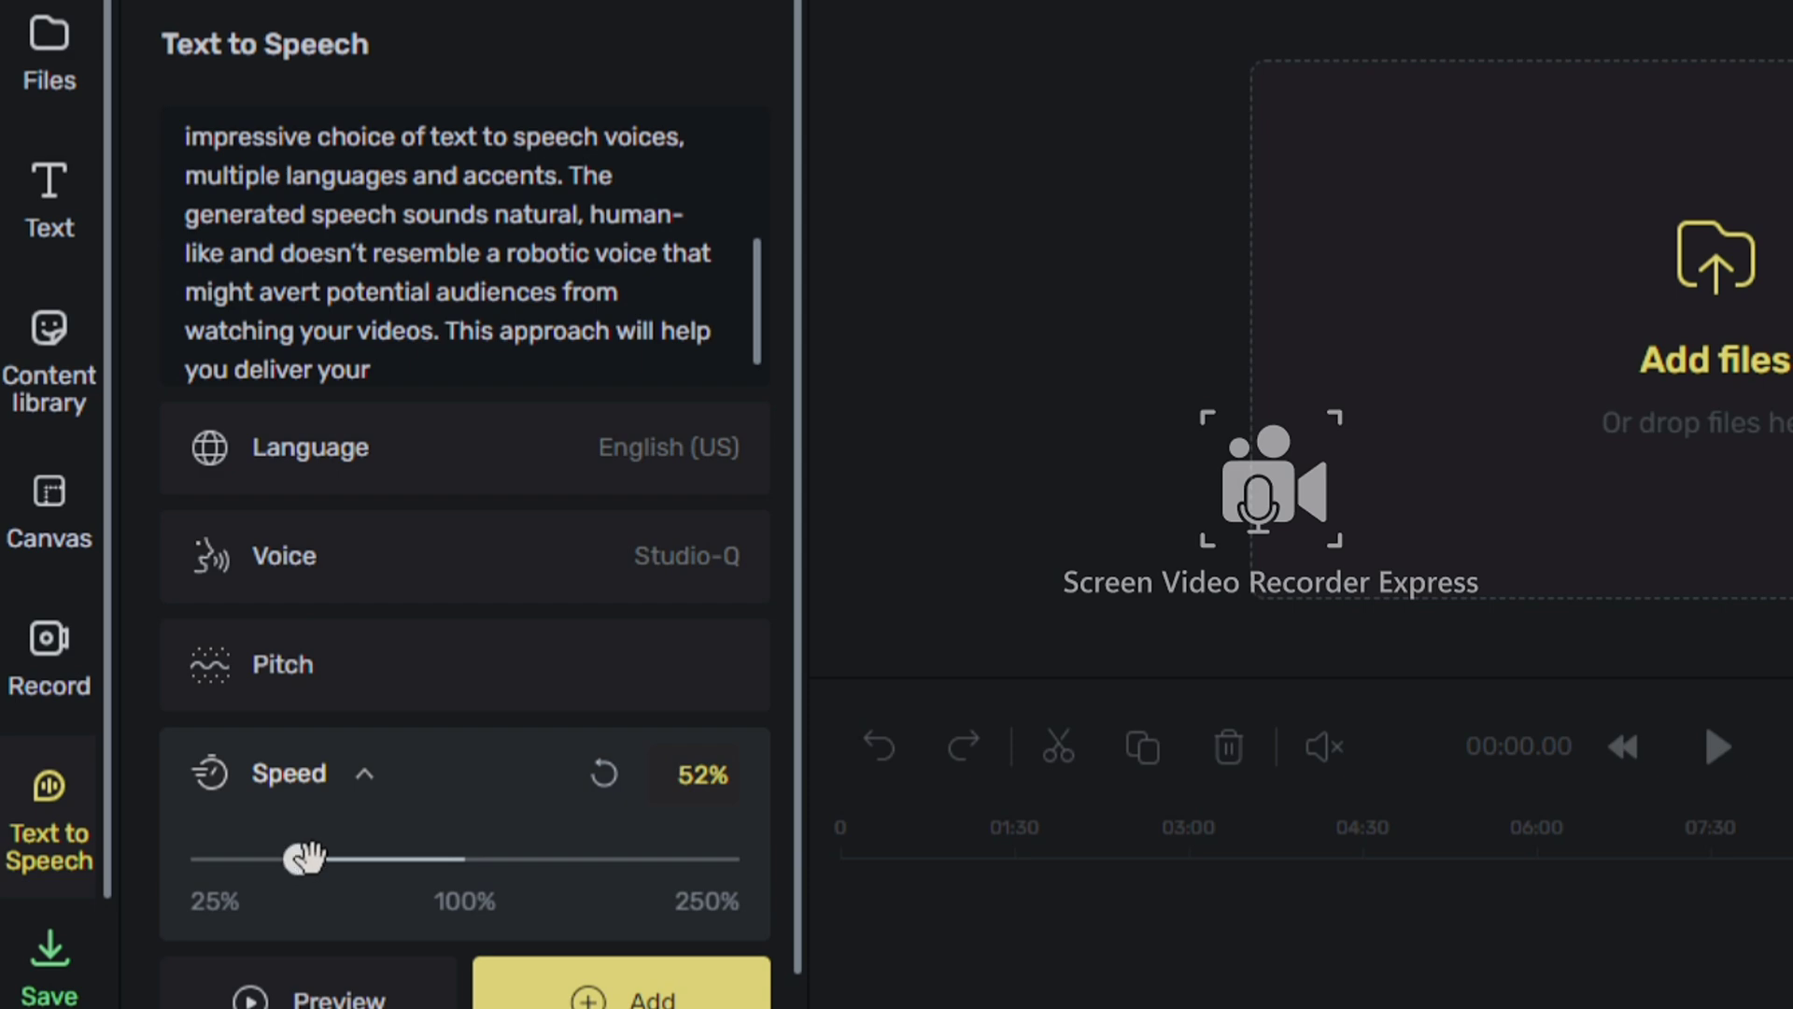
pyautogui.click(592, 858)
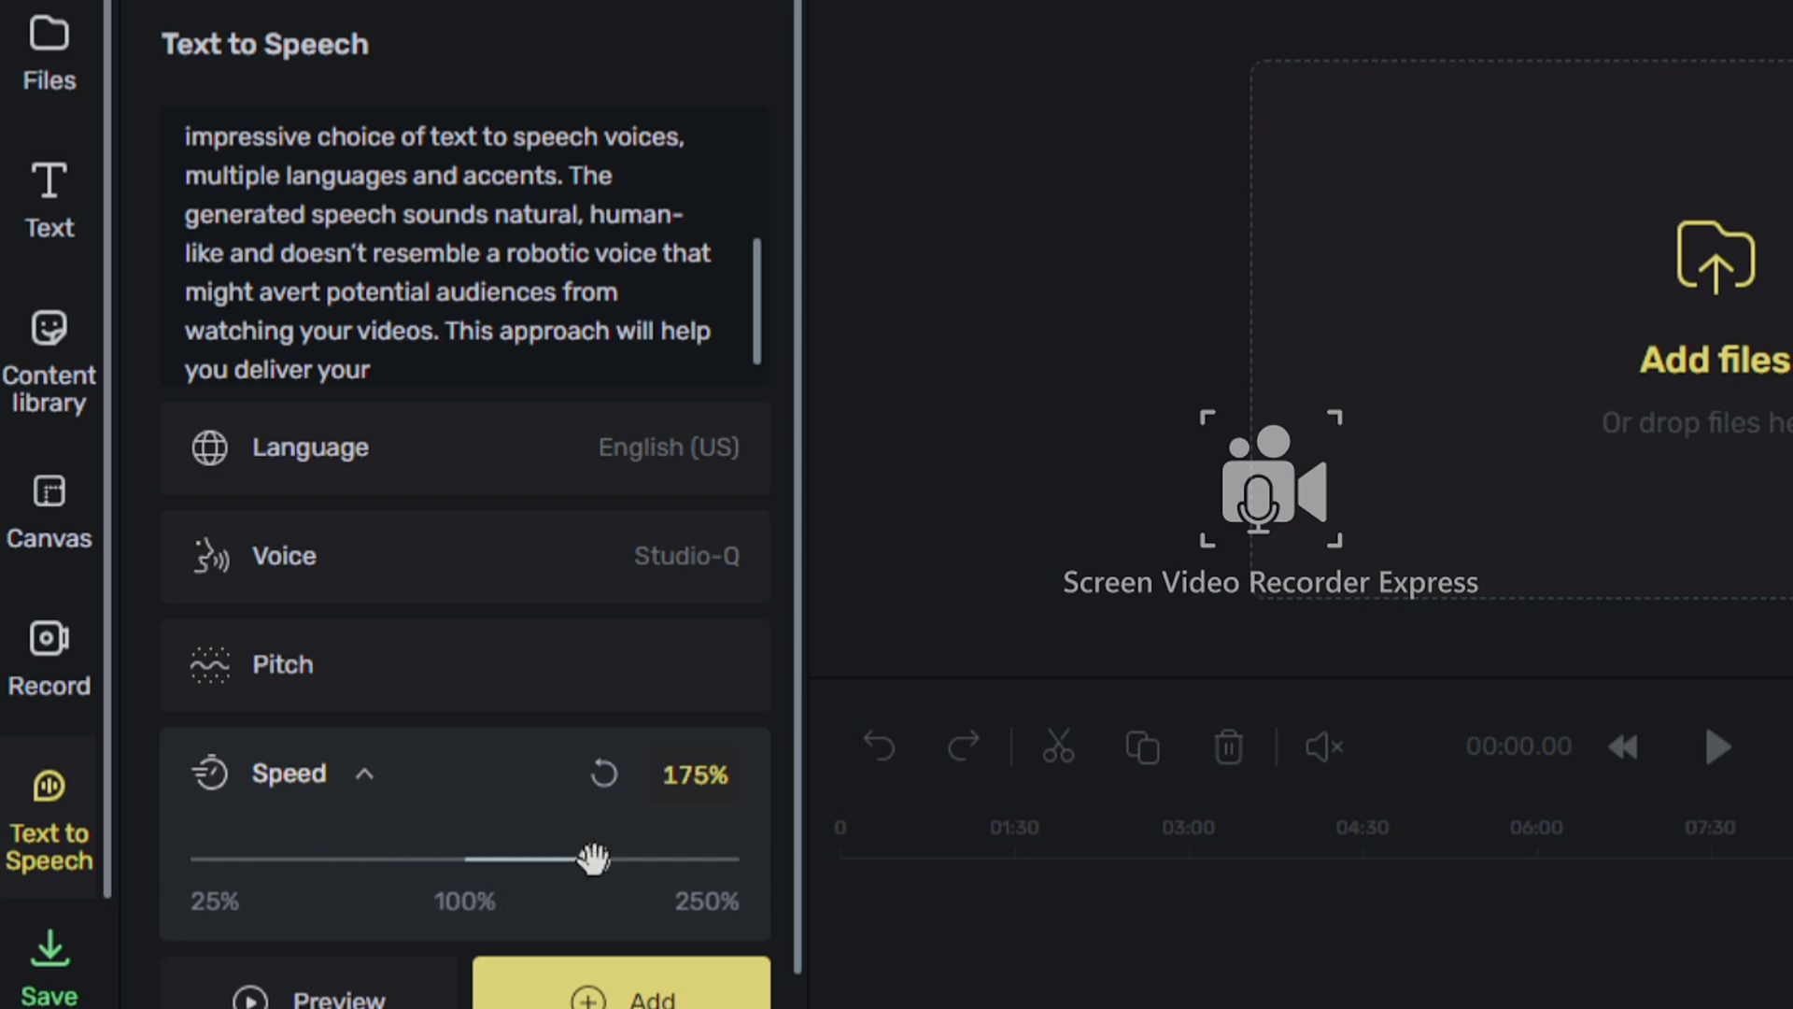
pyautogui.moveTo(471, 865); pyautogui.dragTo(464, 857)
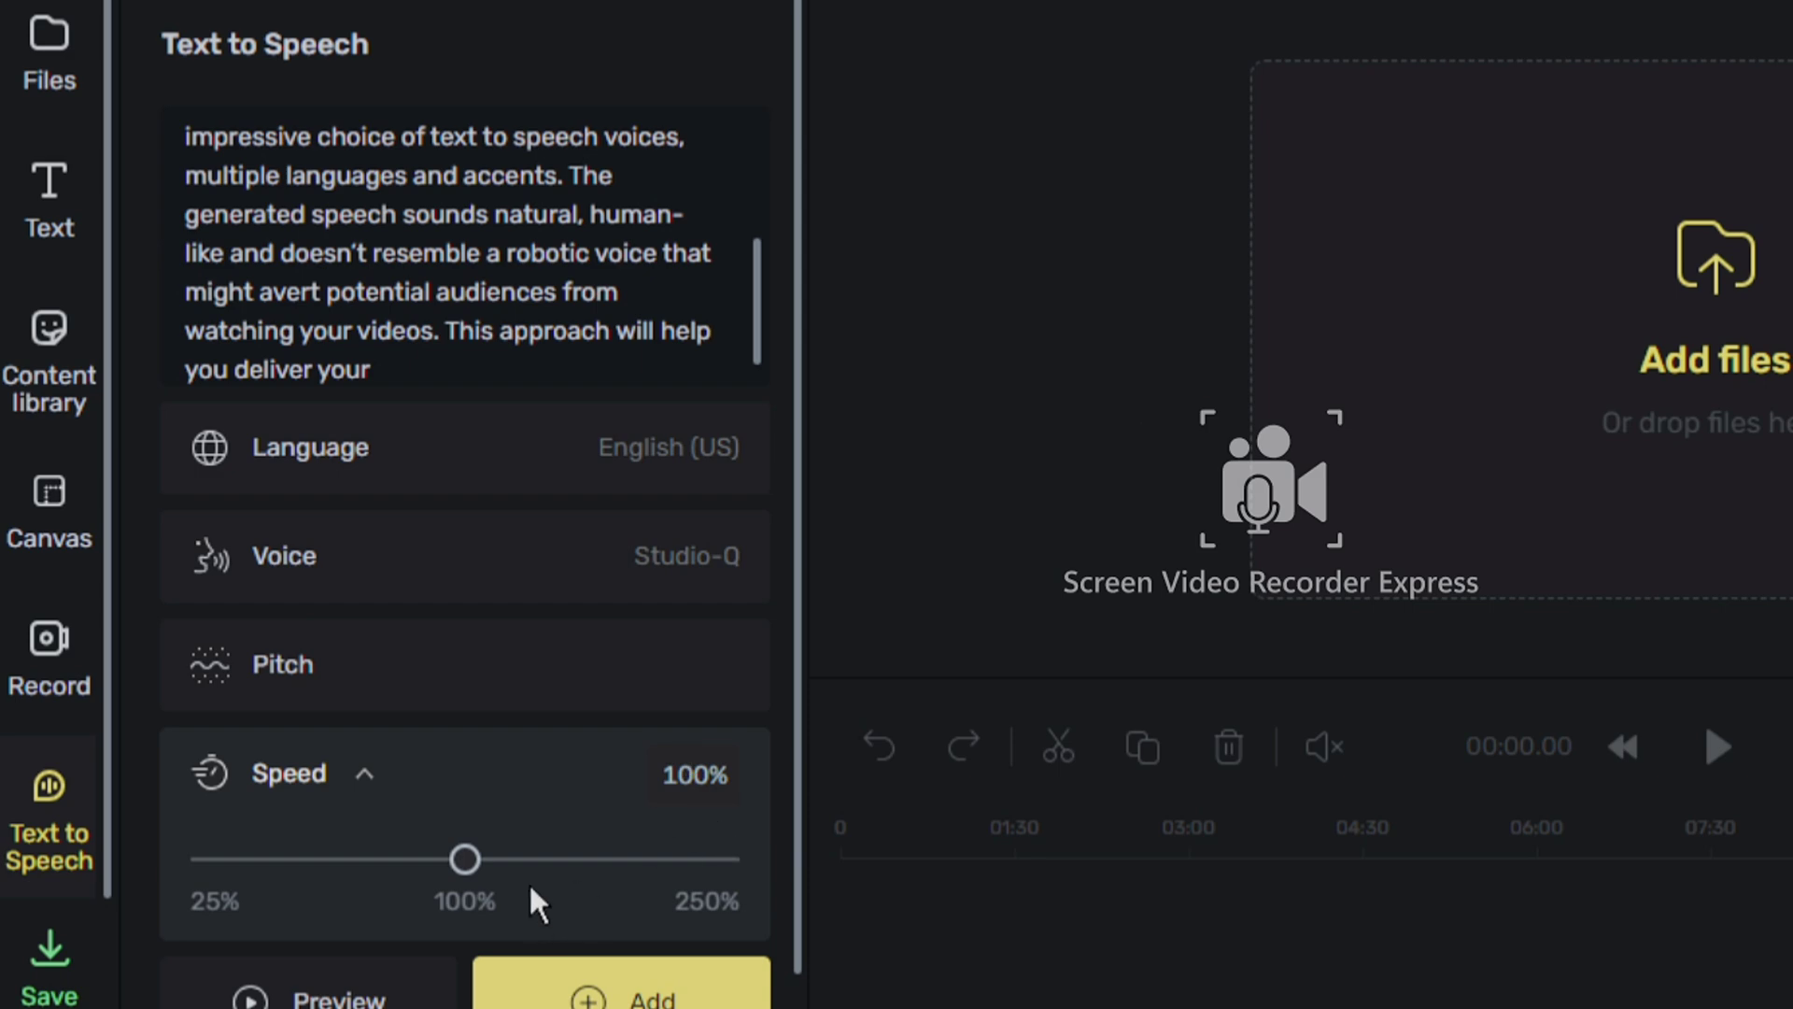
pyautogui.click(365, 776)
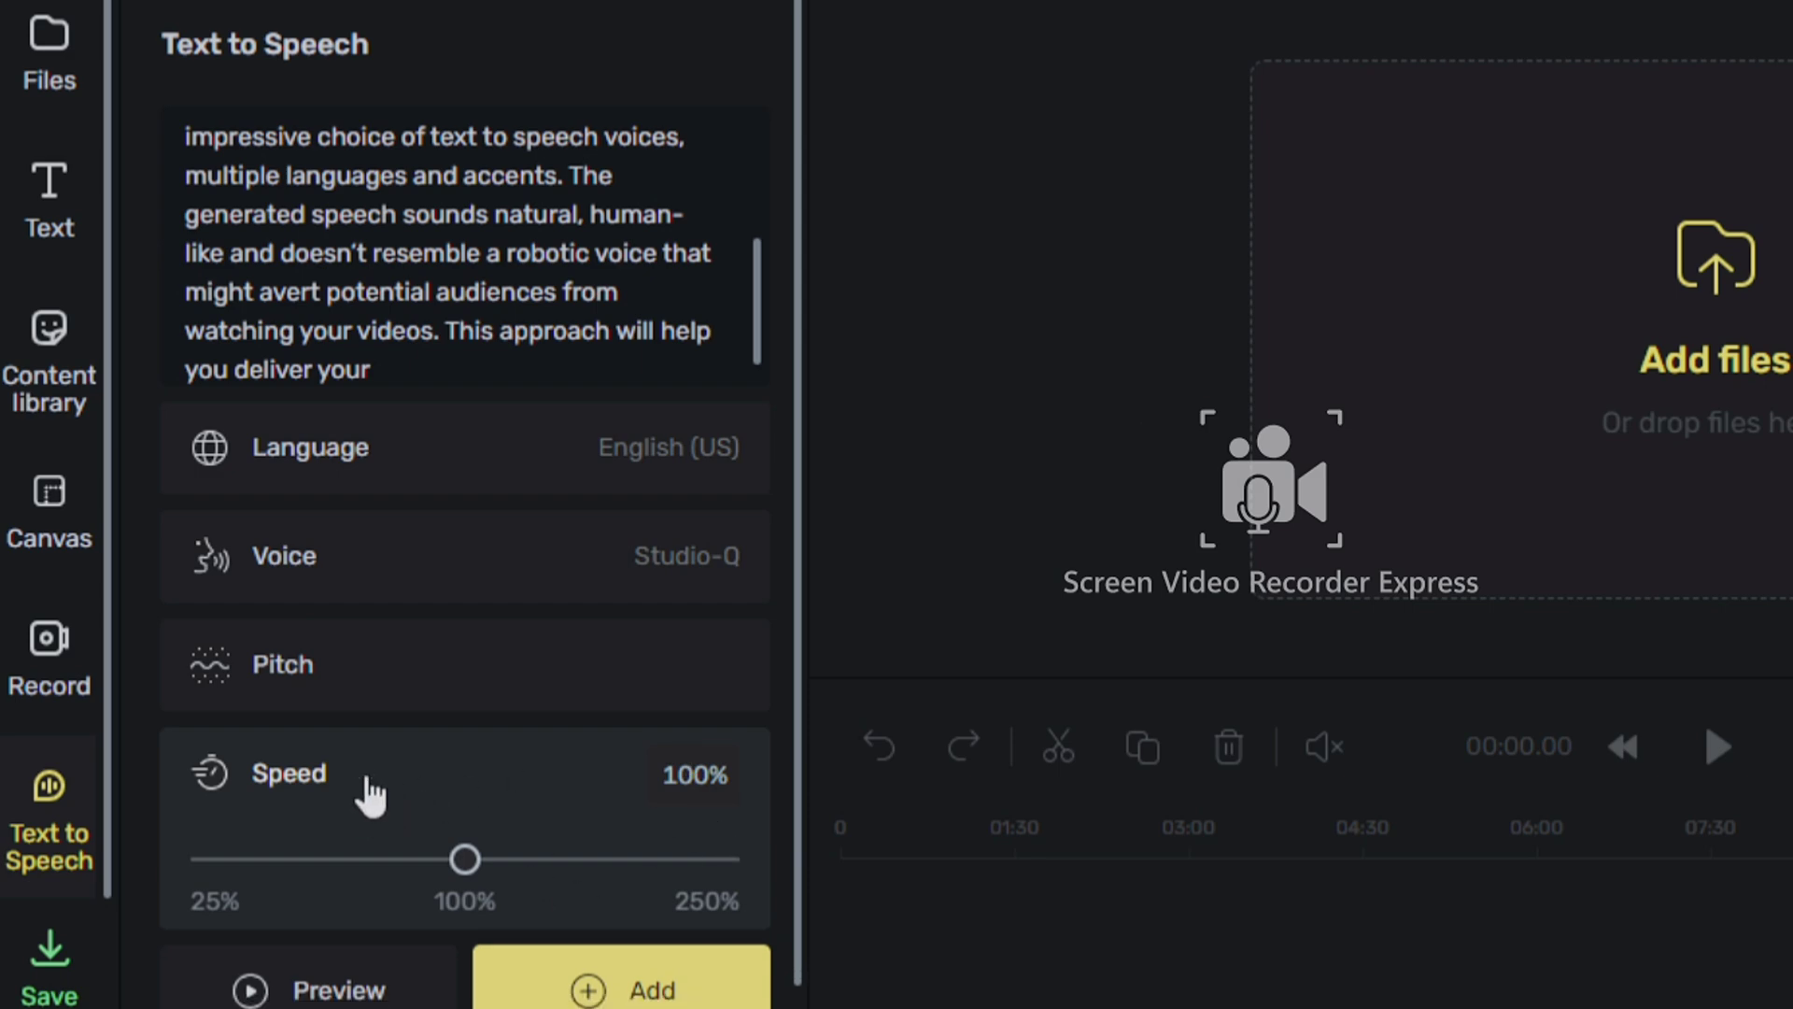
pyautogui.click(365, 776)
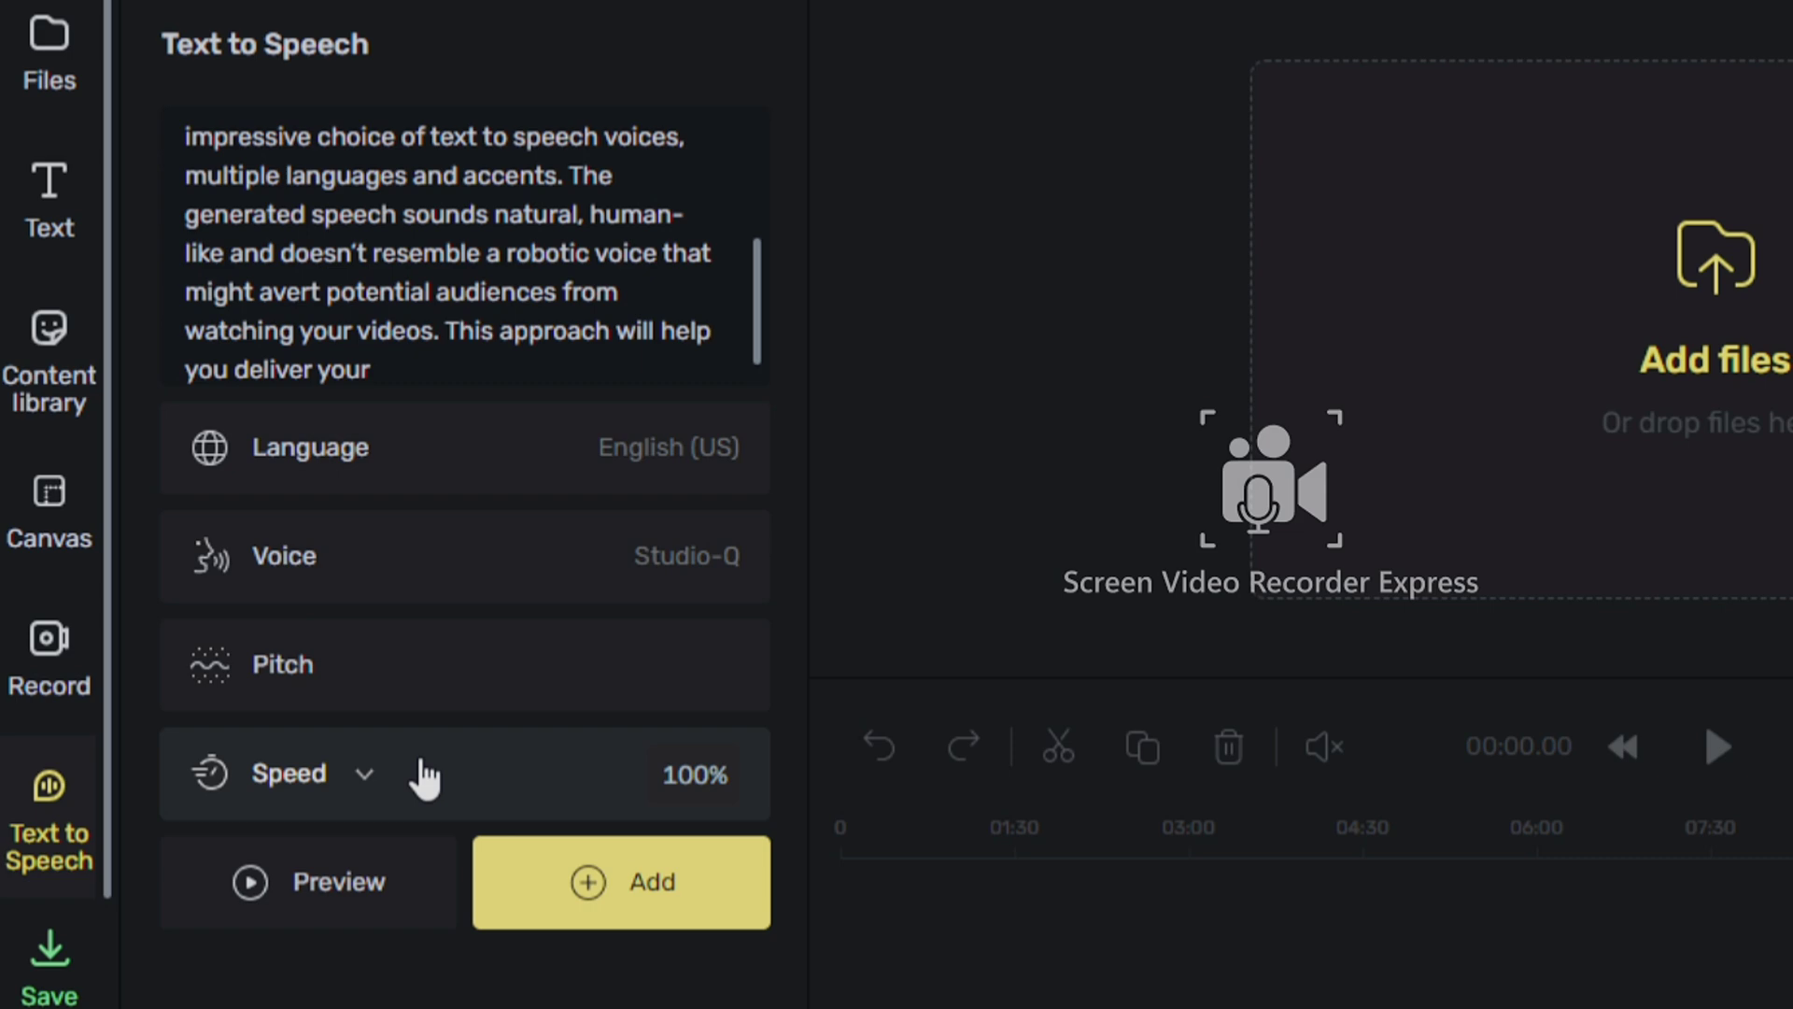
# Change the speech voice to Journey-D, previewing the speech before and after the change
pyautogui.click(266, 883)
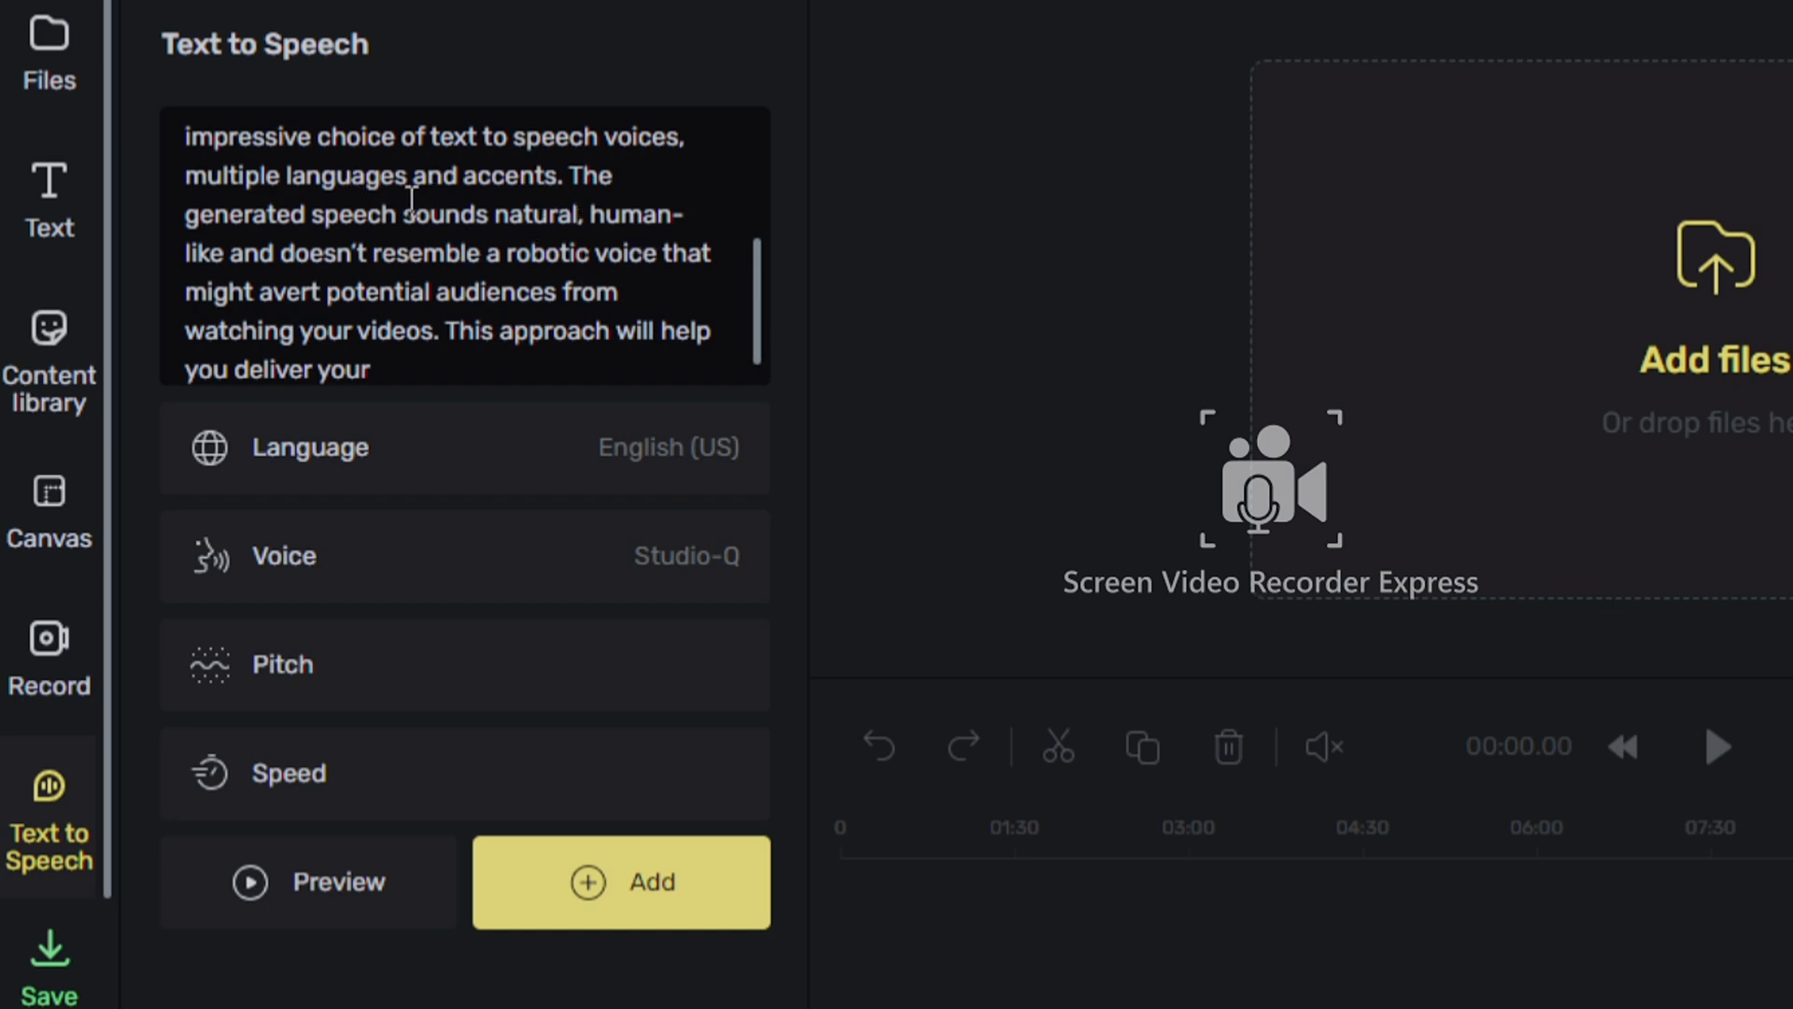
pyautogui.click(521, 448)
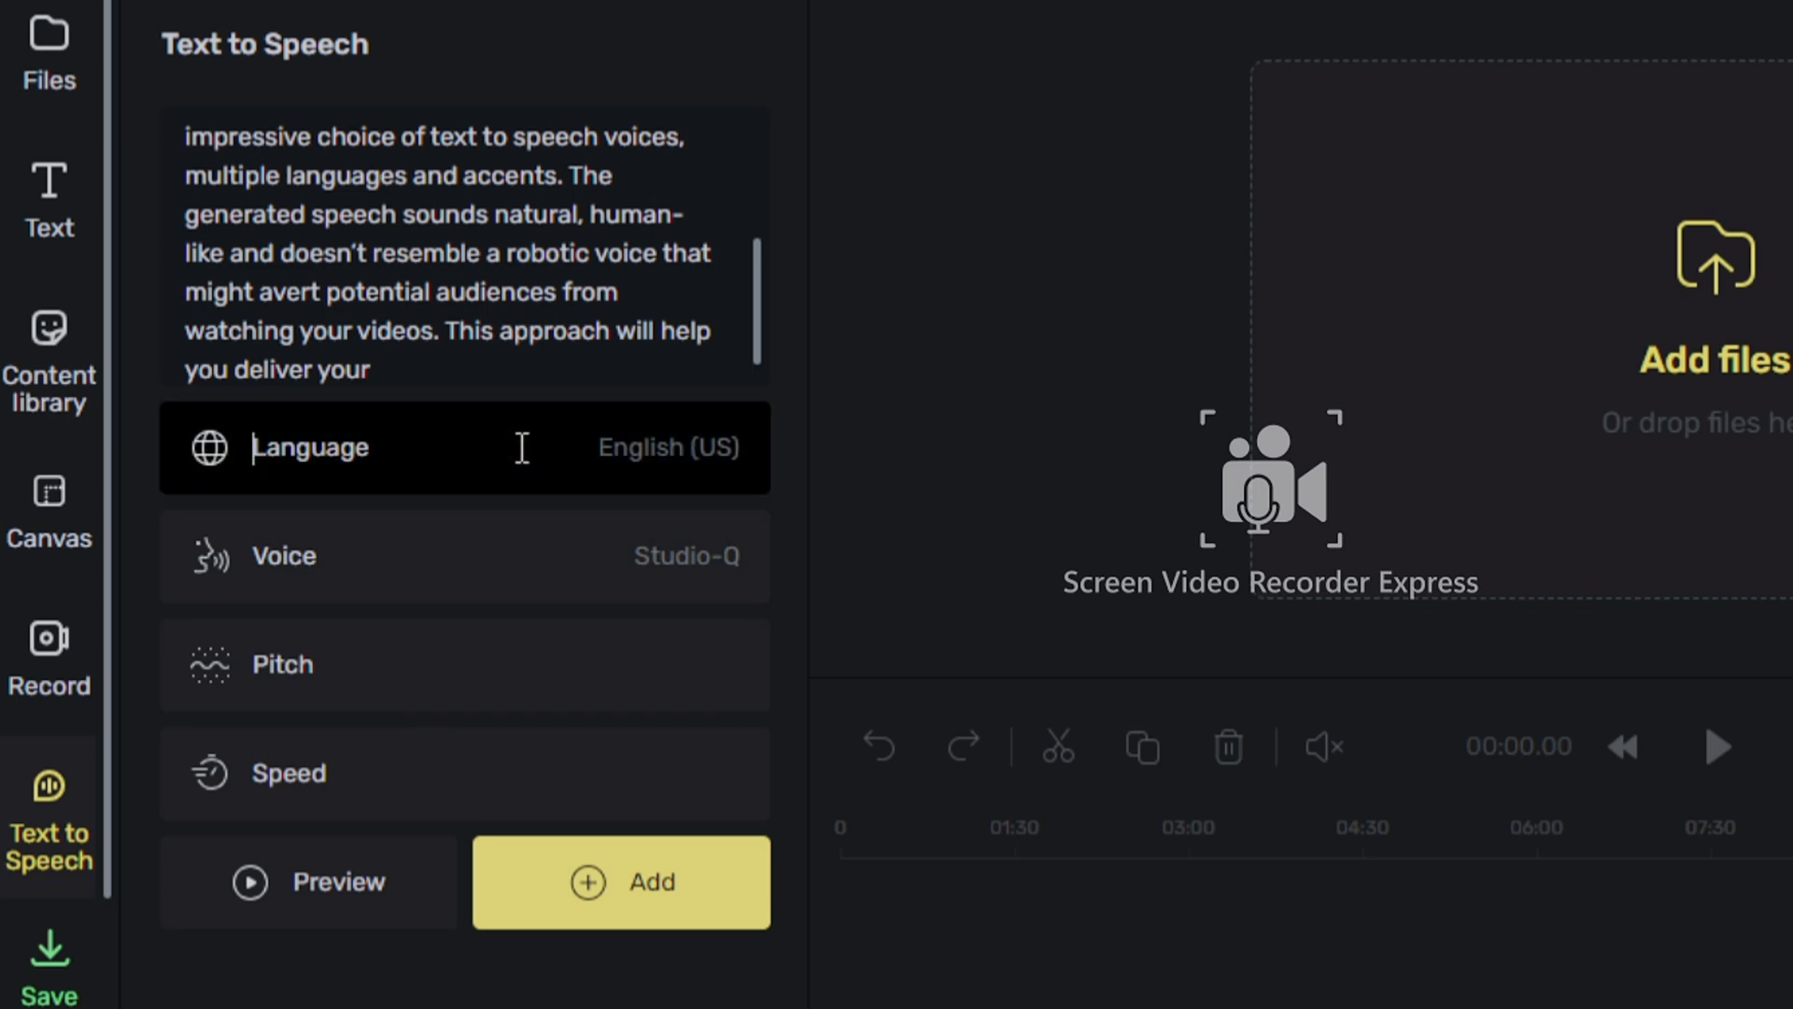
pyautogui.click(501, 544)
pyautogui.click(501, 544)
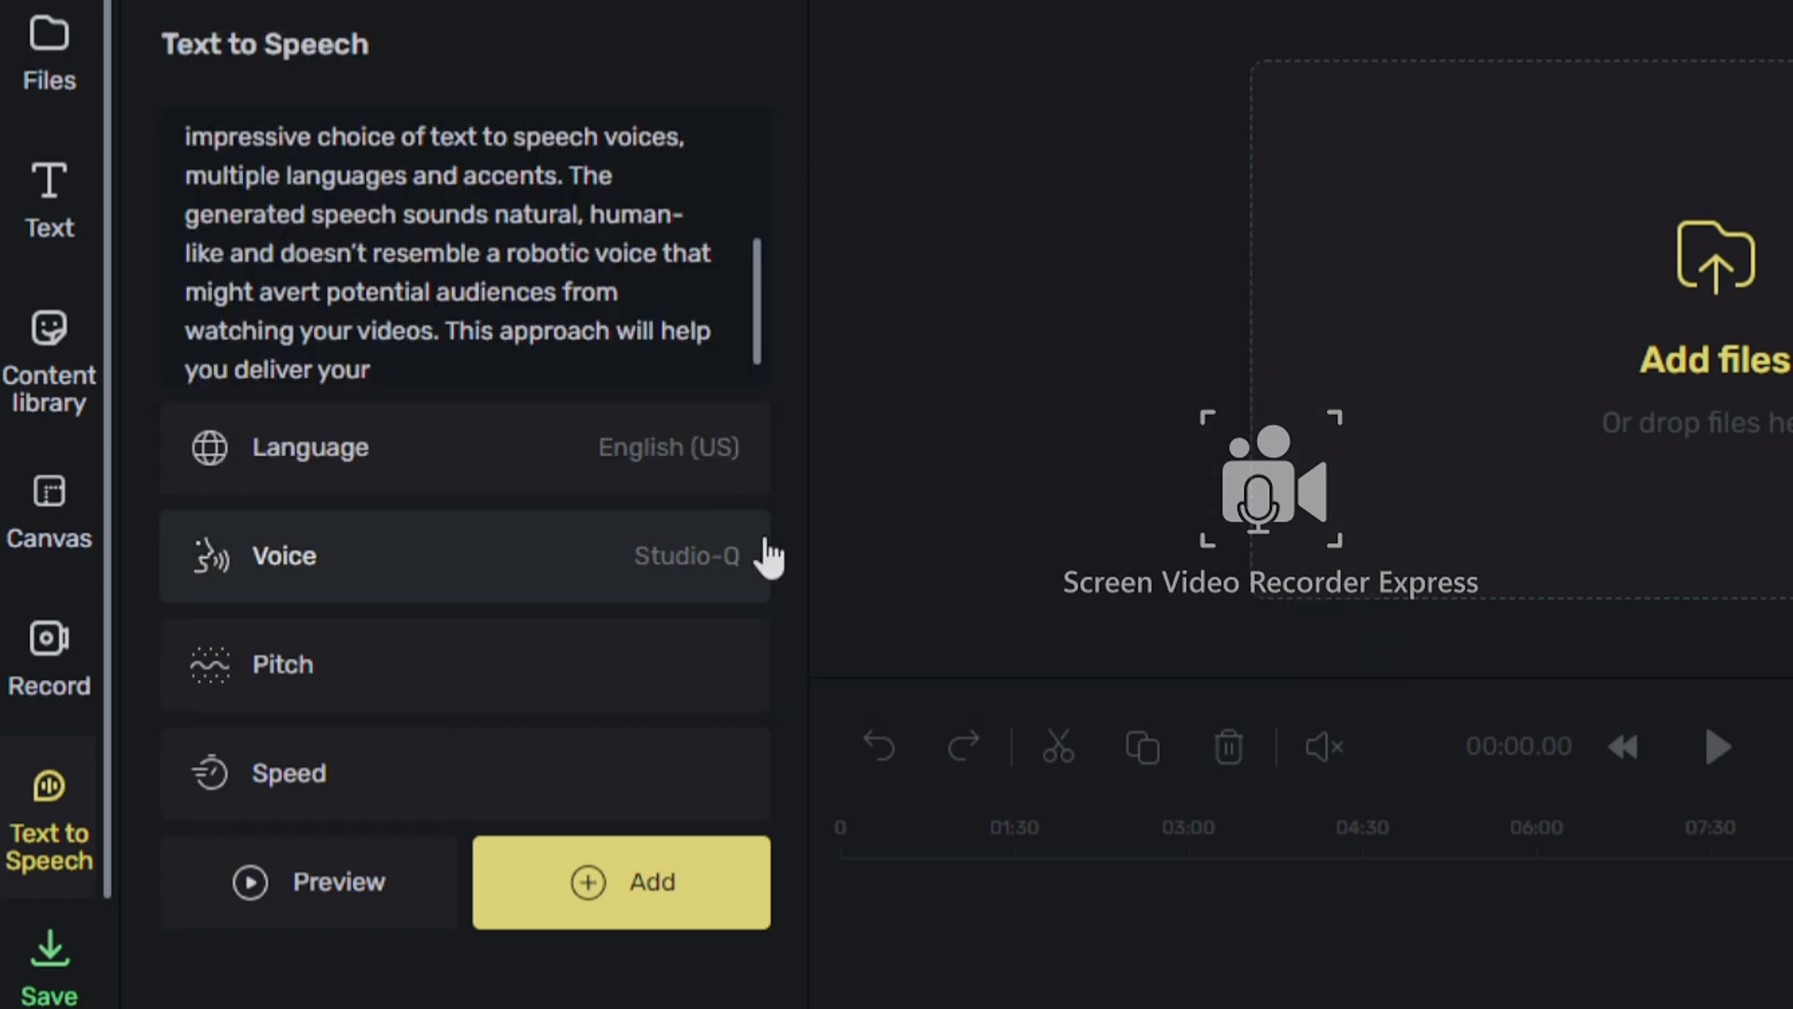
pyautogui.click(618, 555)
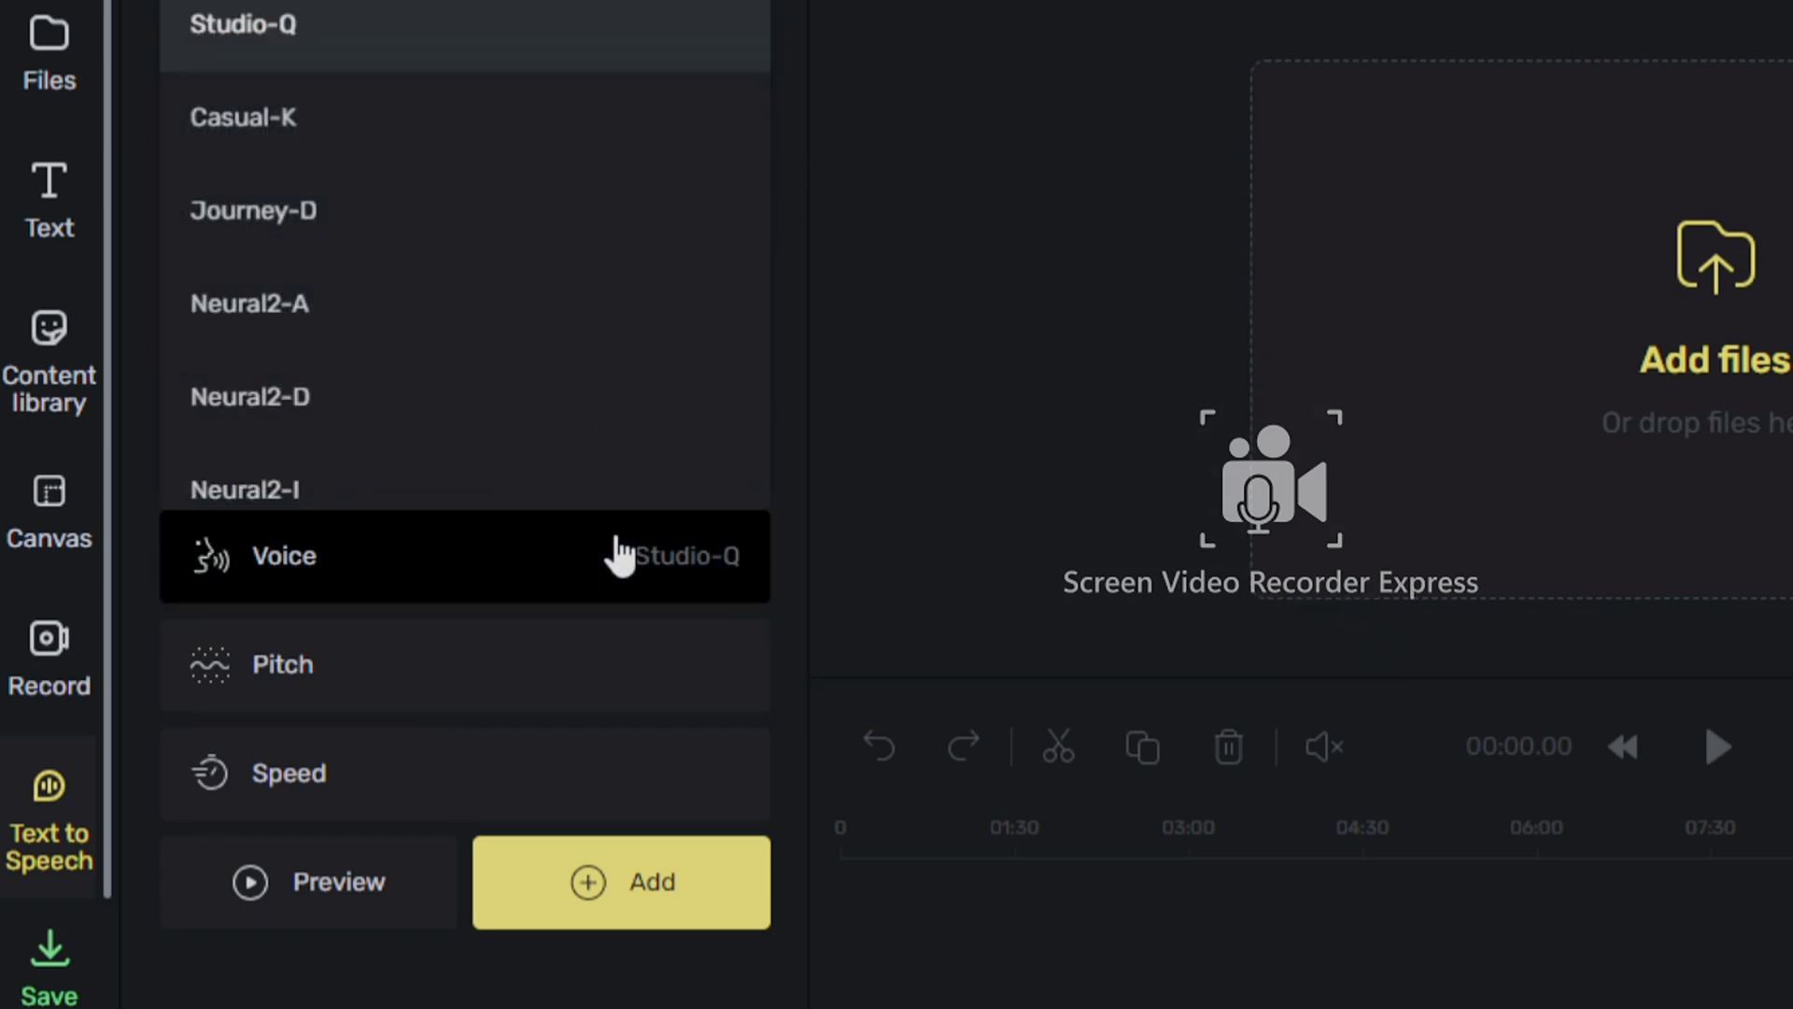
pyautogui.click(455, 245)
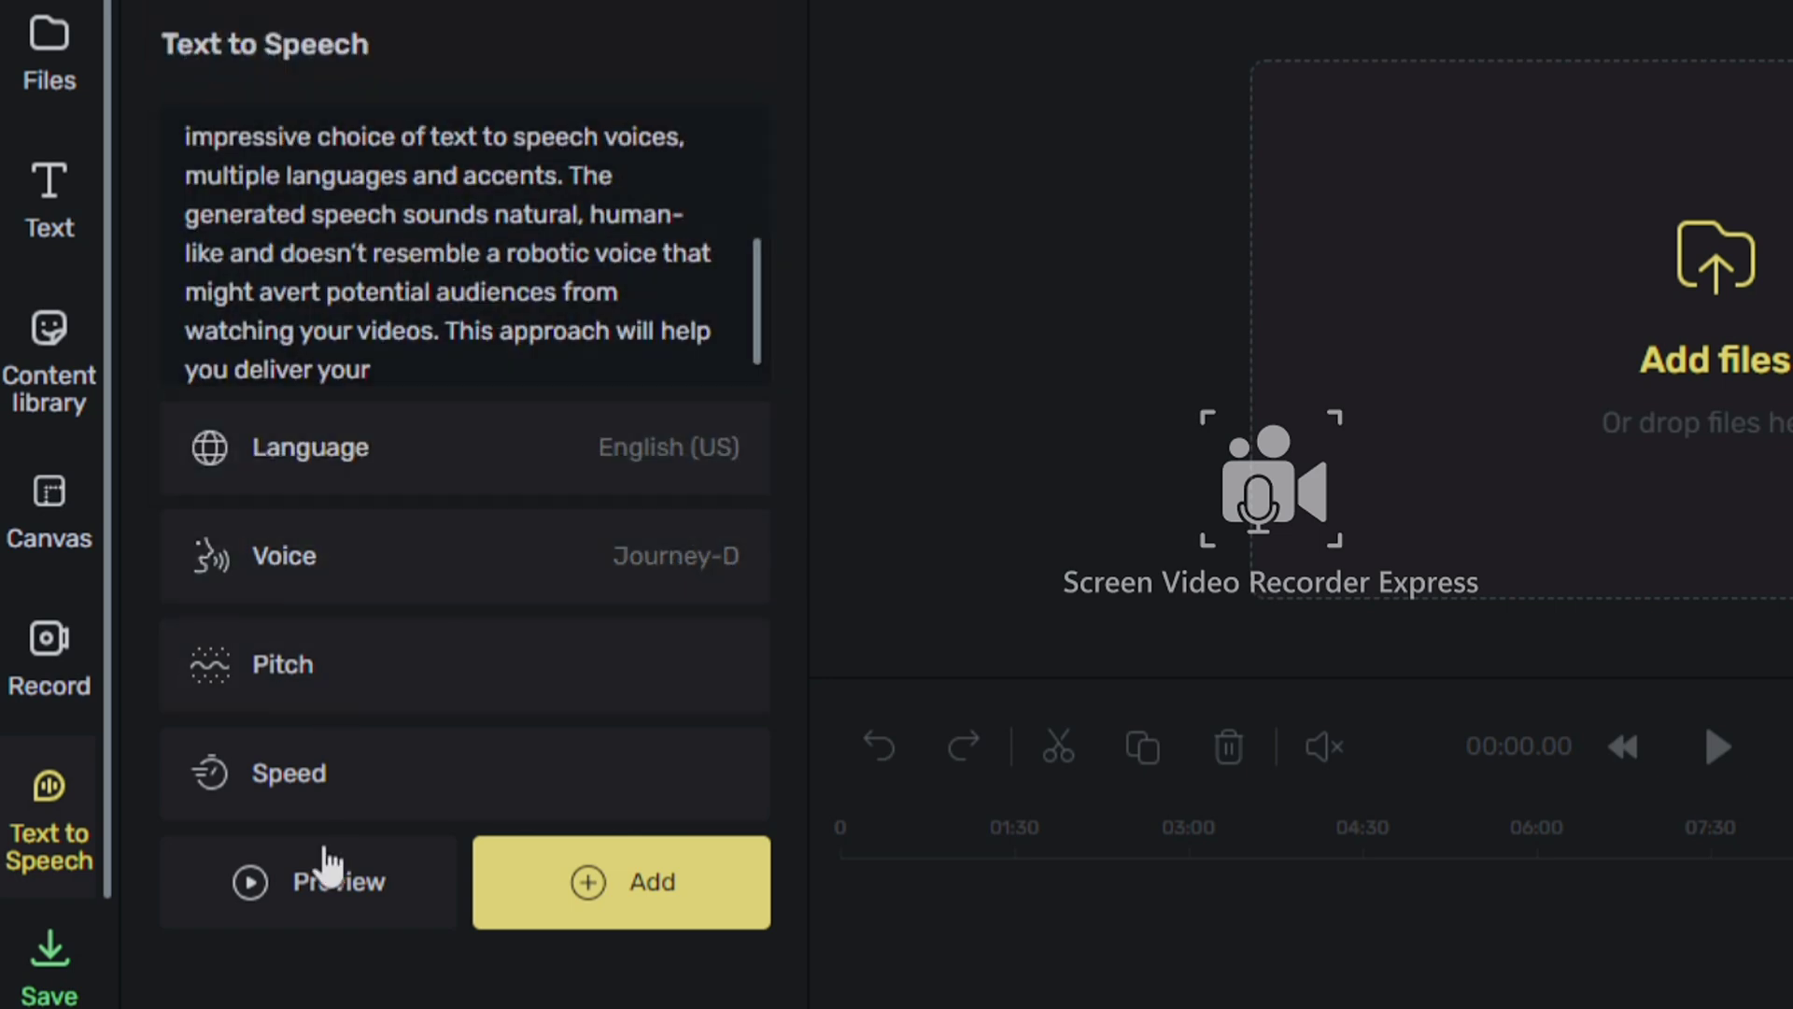
pyautogui.click(271, 887)
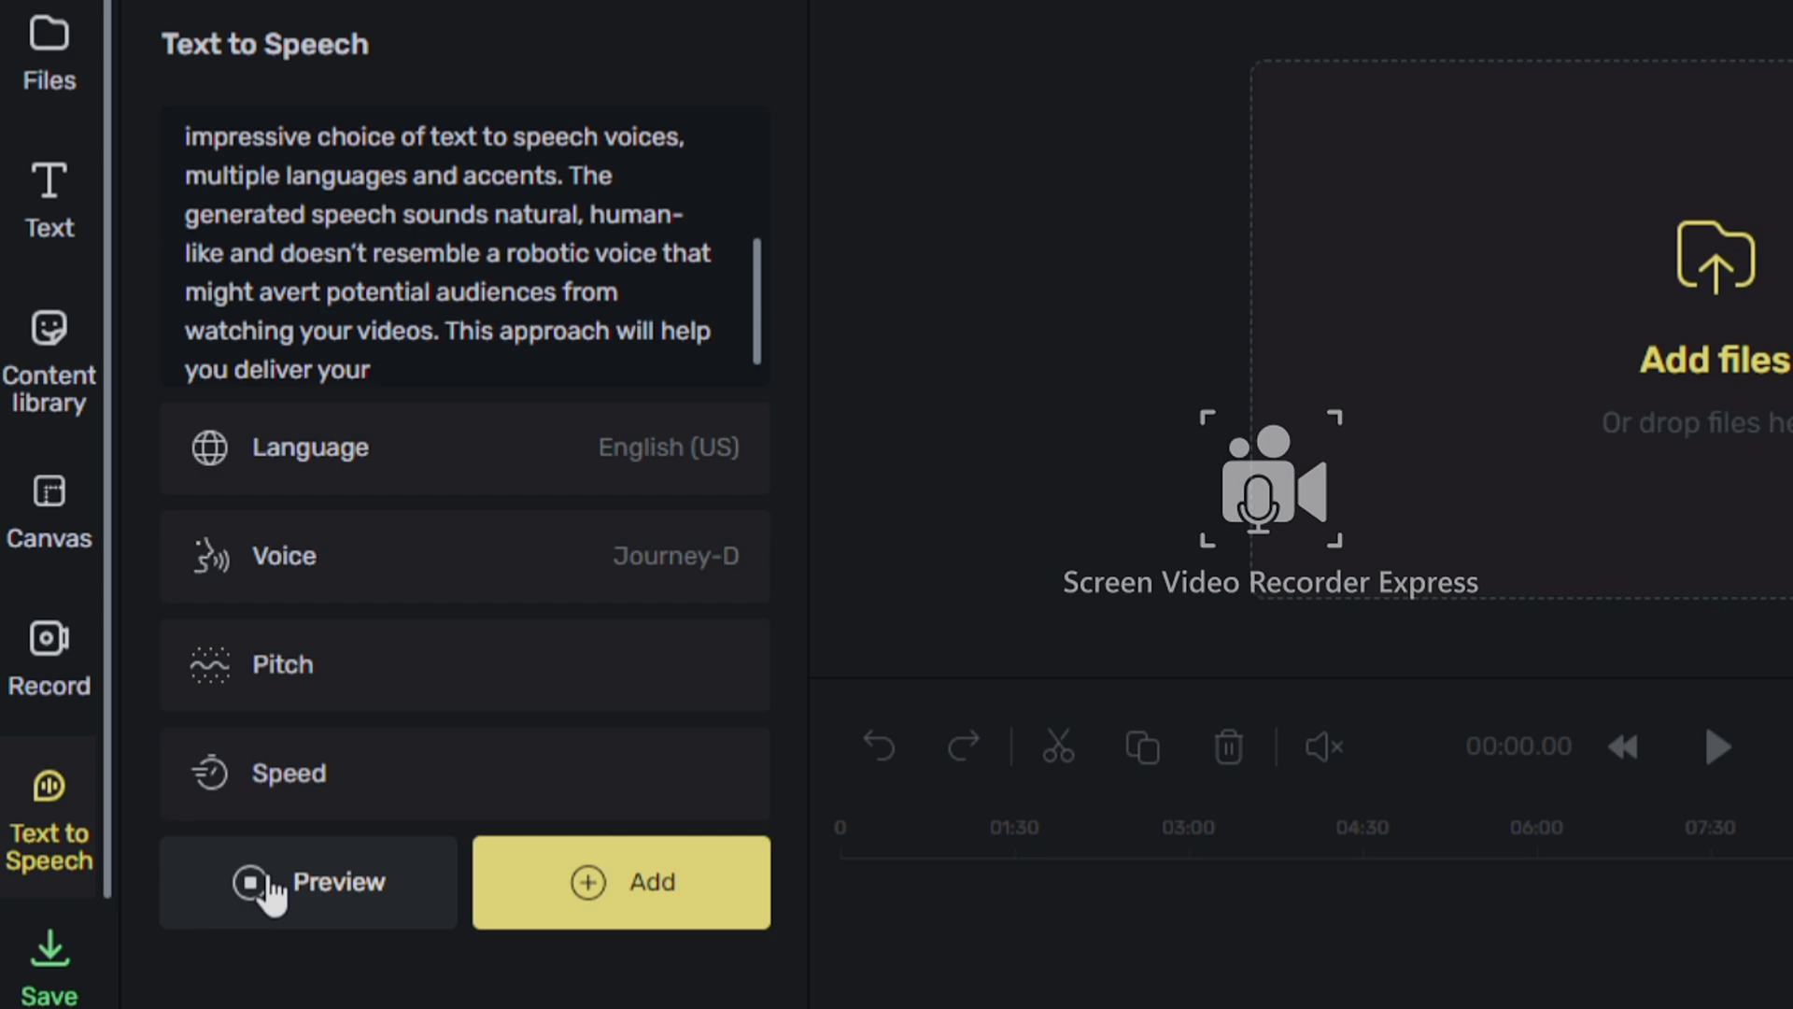
pyautogui.click(271, 887)
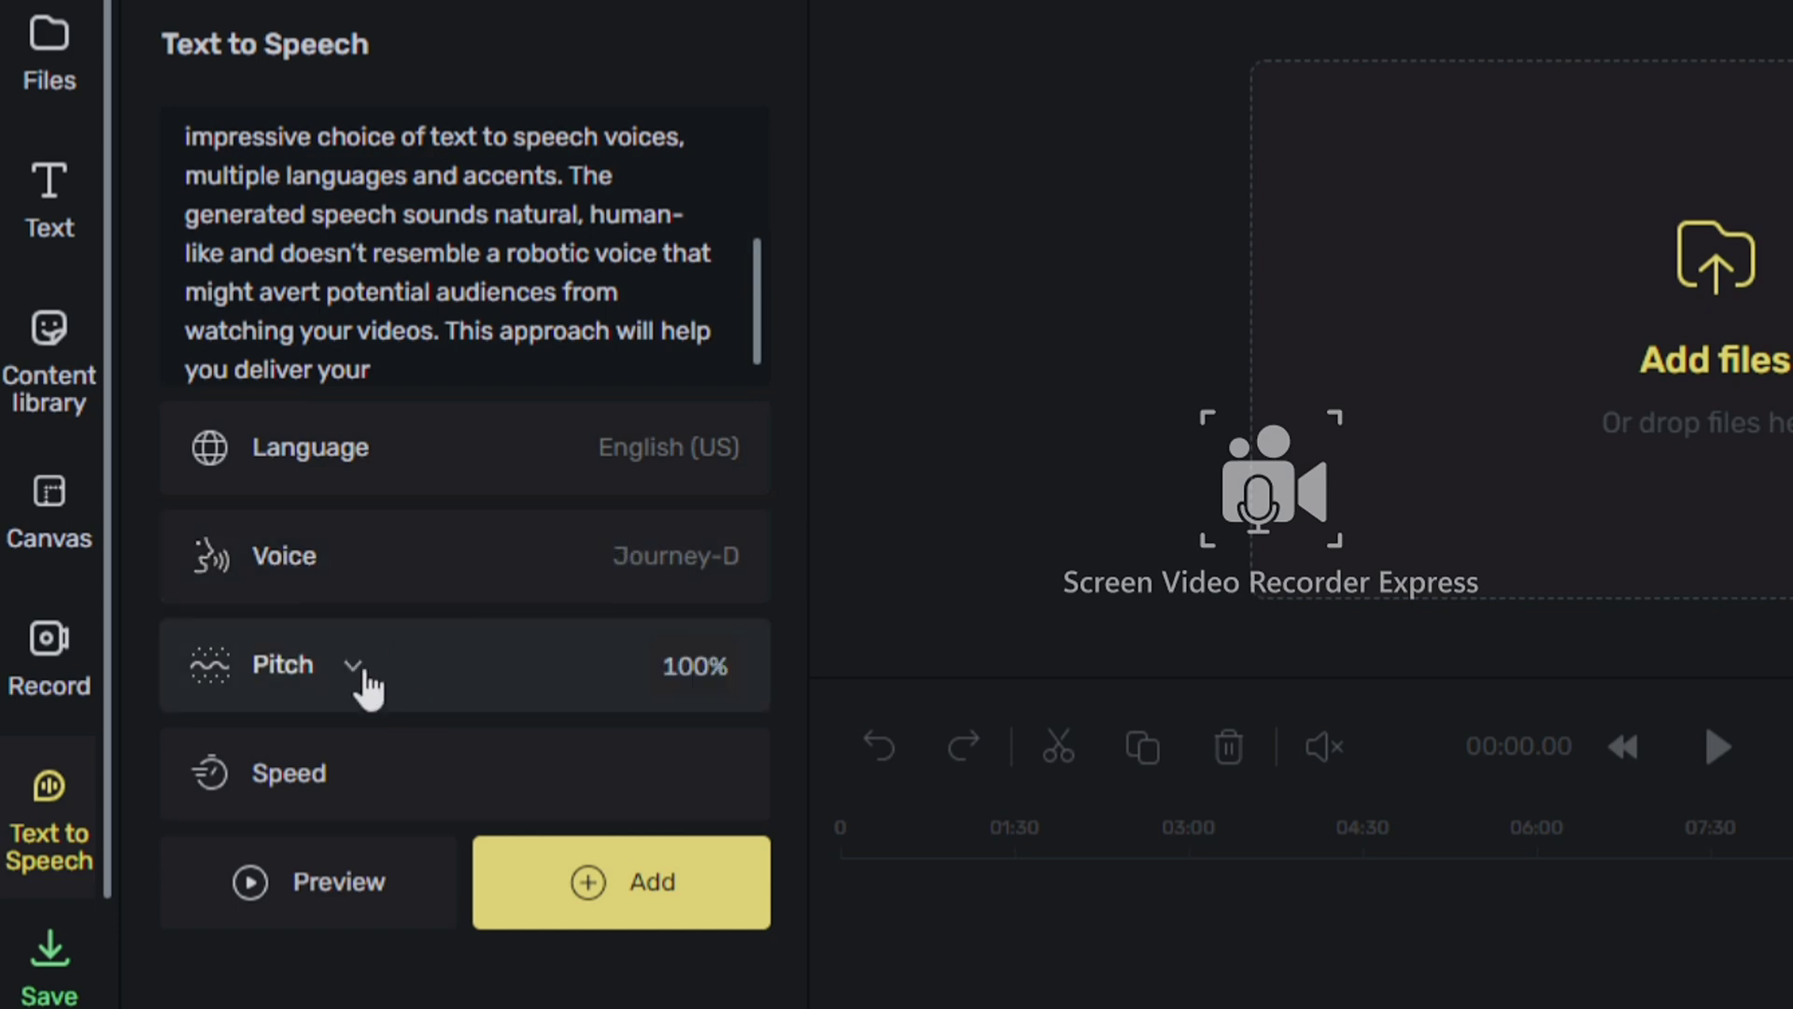
# Add the generated speech to the timeline and play the audio clip
pyautogui.click(624, 897)
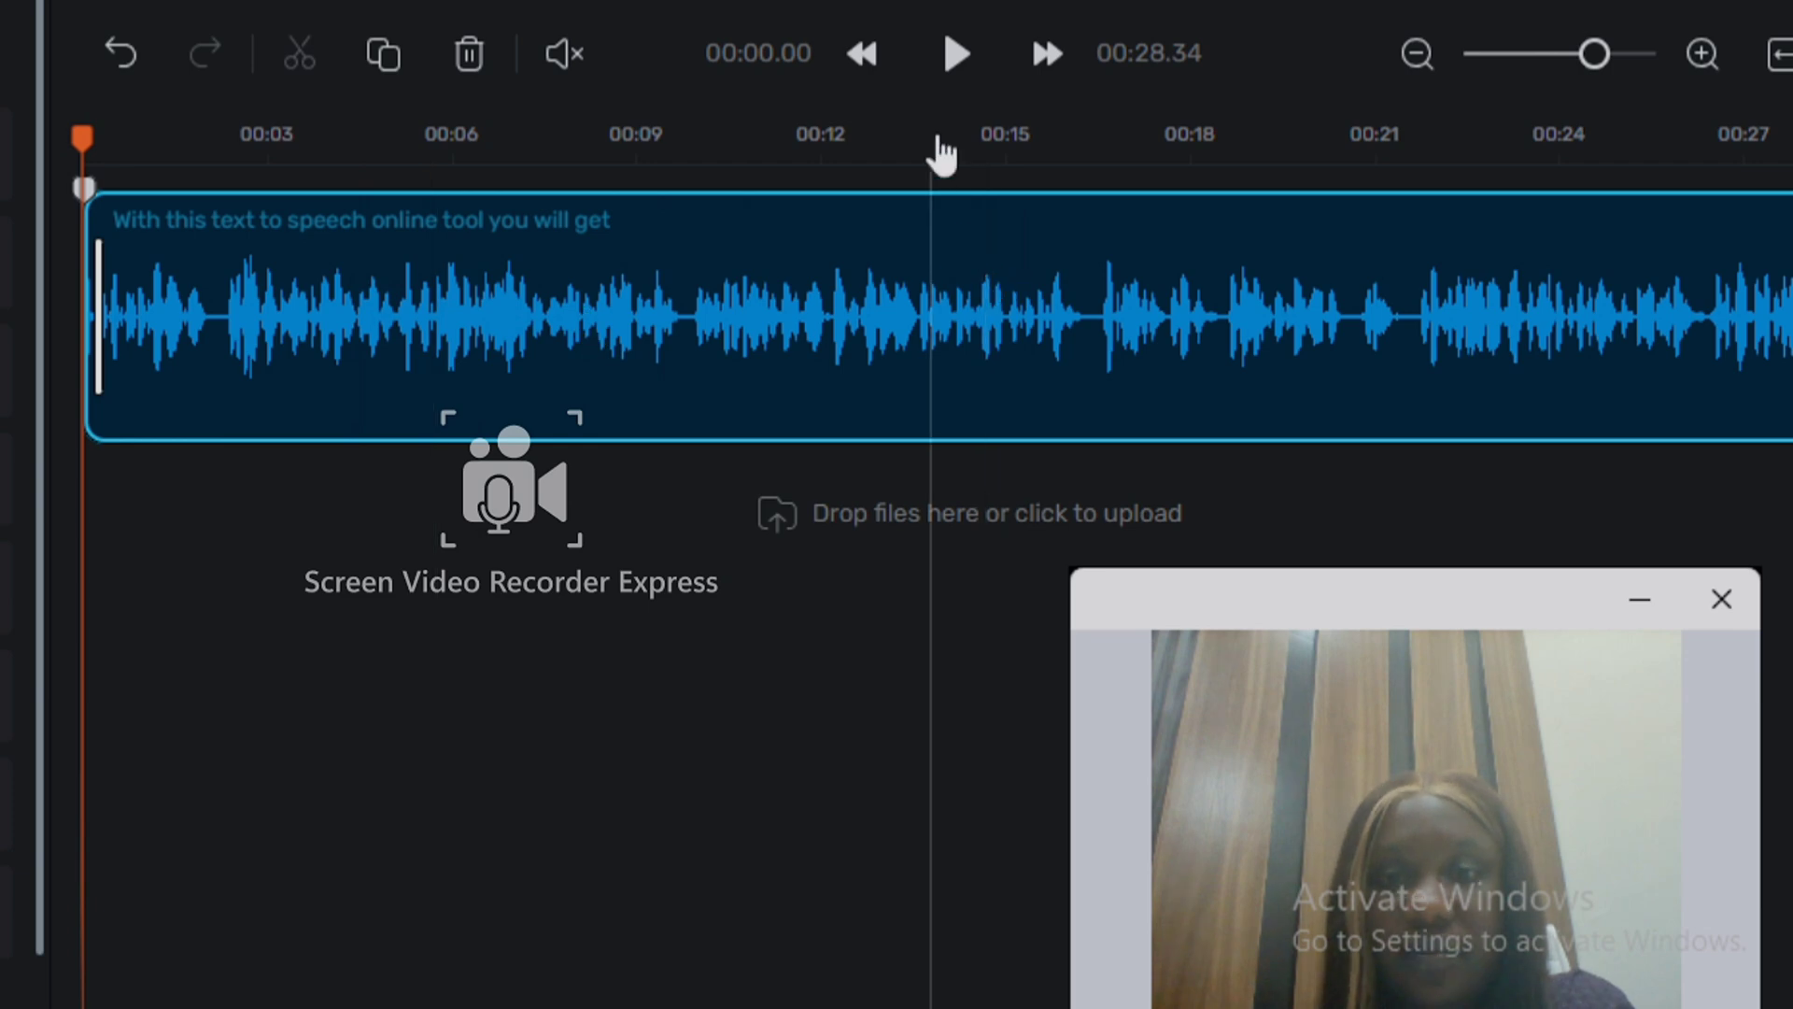
pyautogui.click(956, 72)
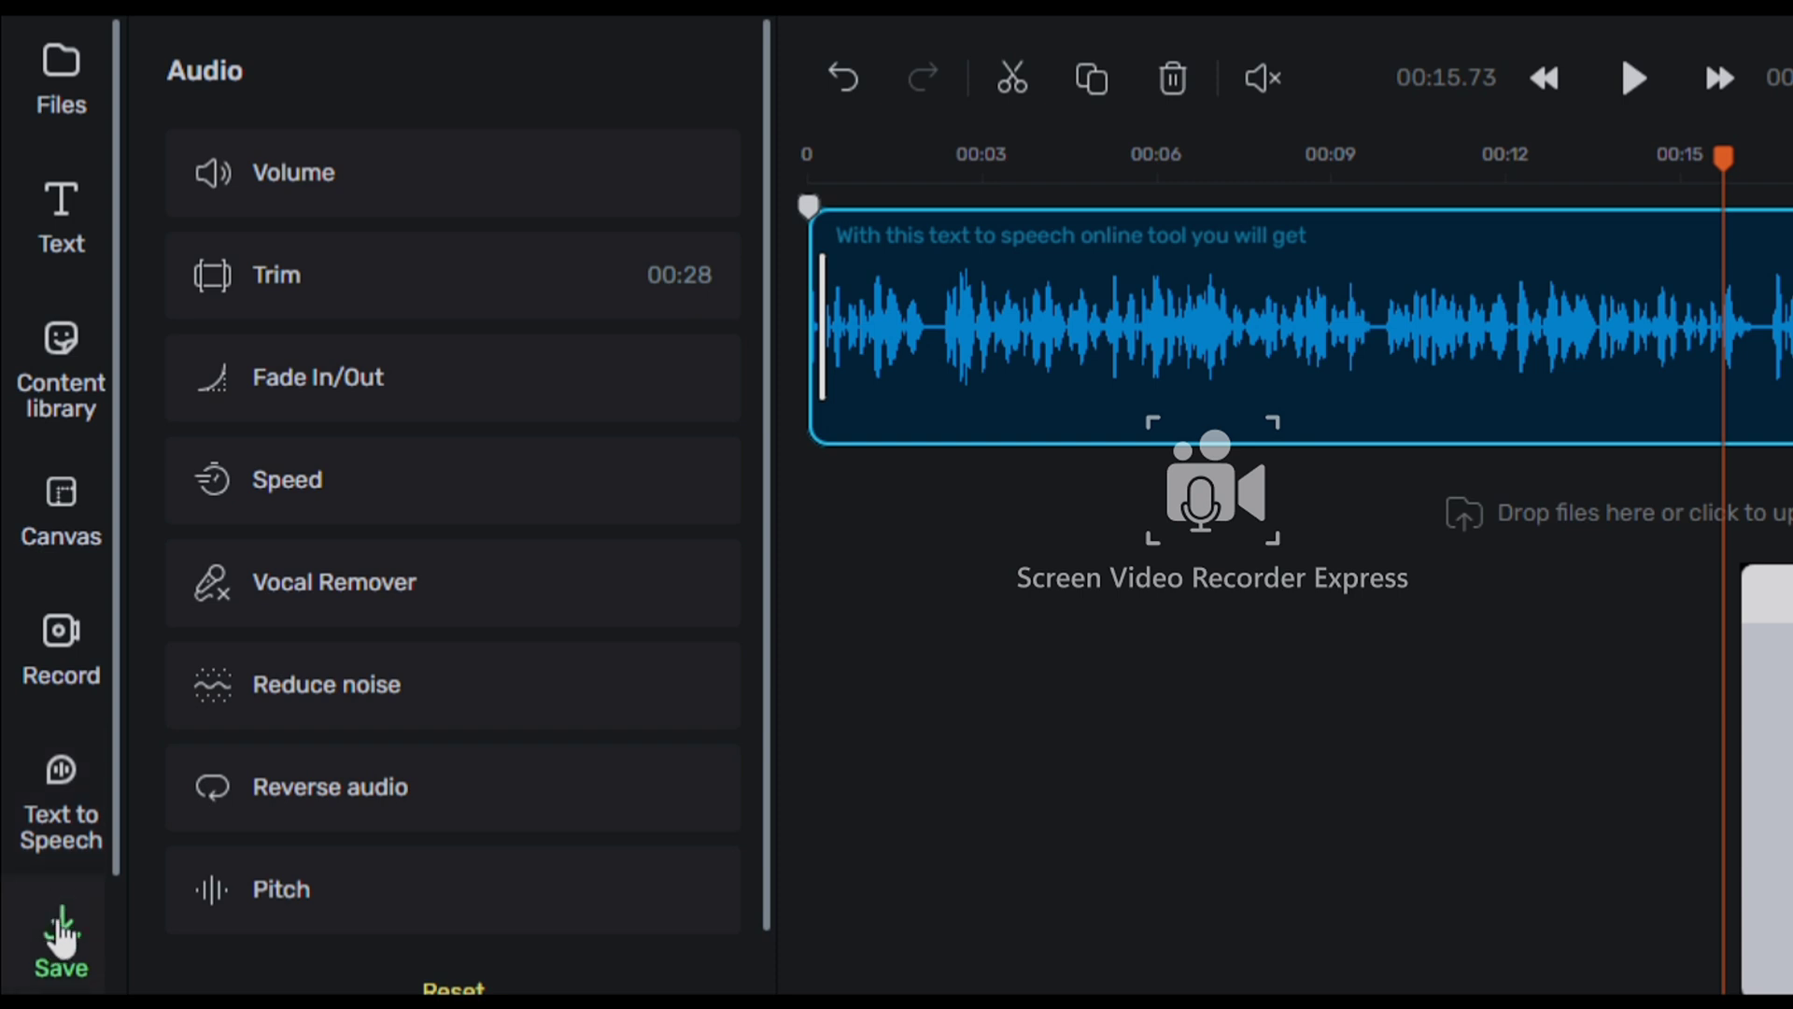
# Export the speech audio in WAV format and save the processed file
pyautogui.click(58, 925)
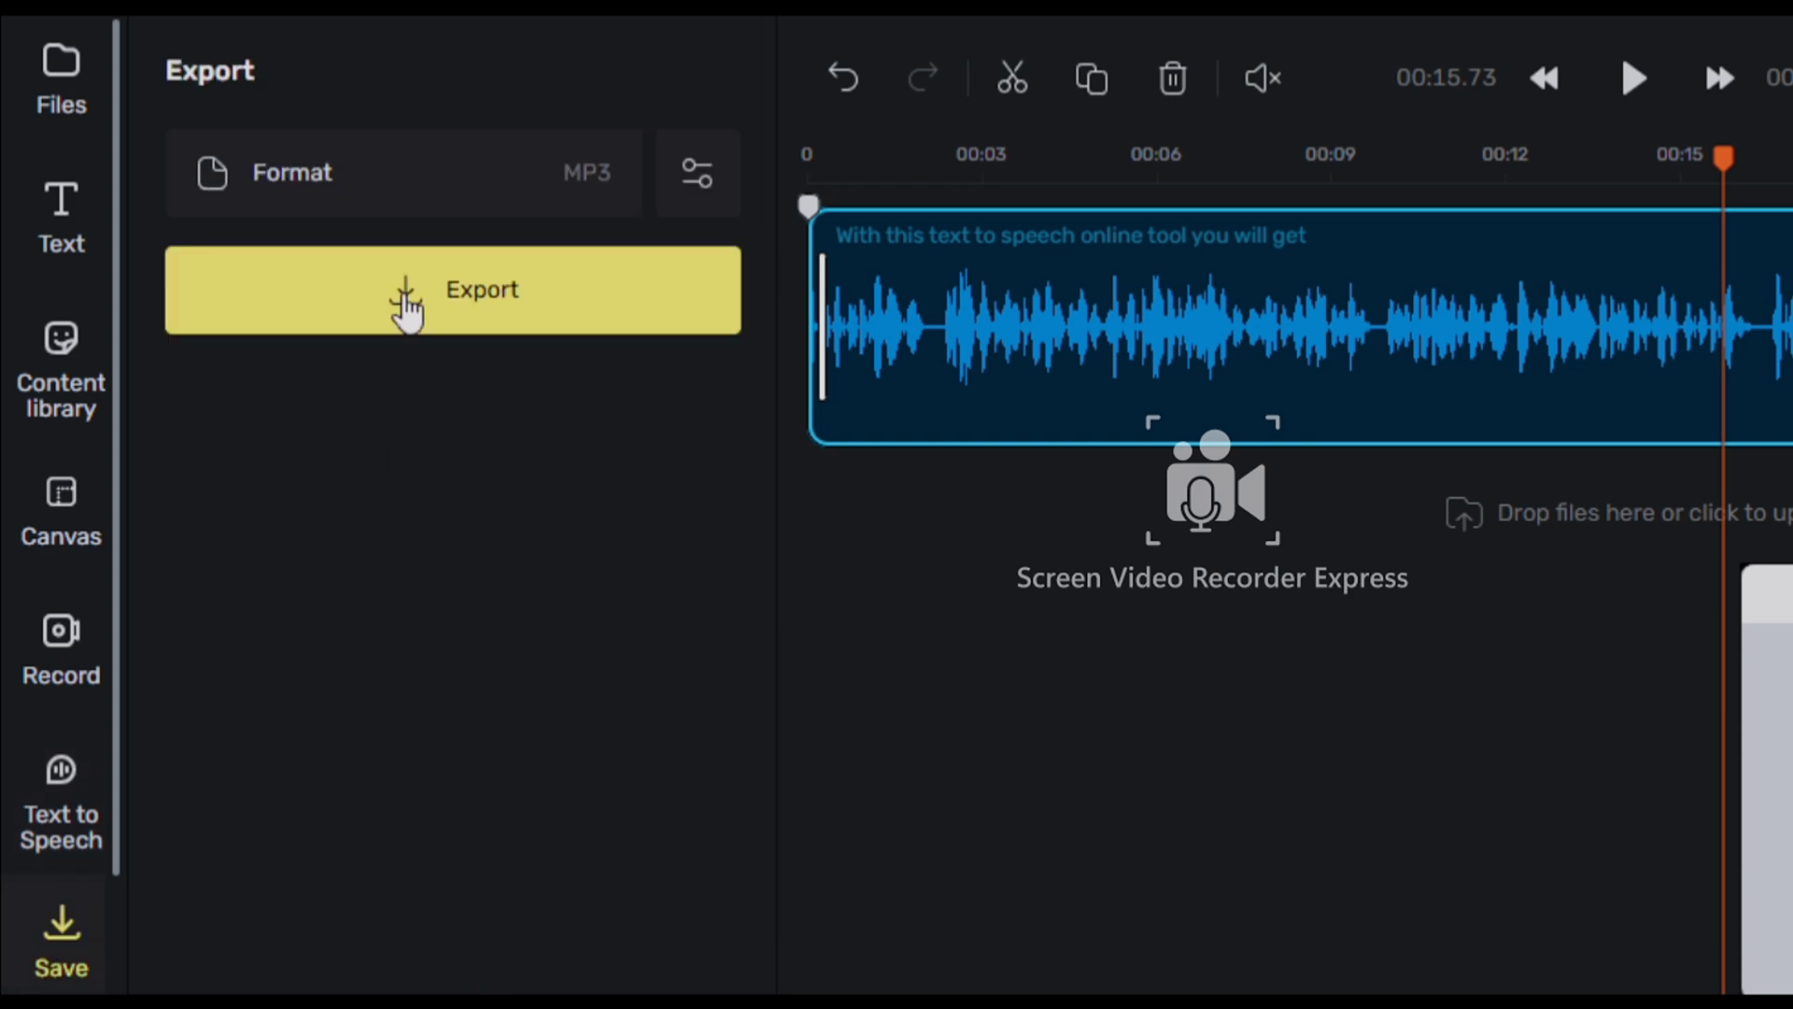
pyautogui.click(392, 186)
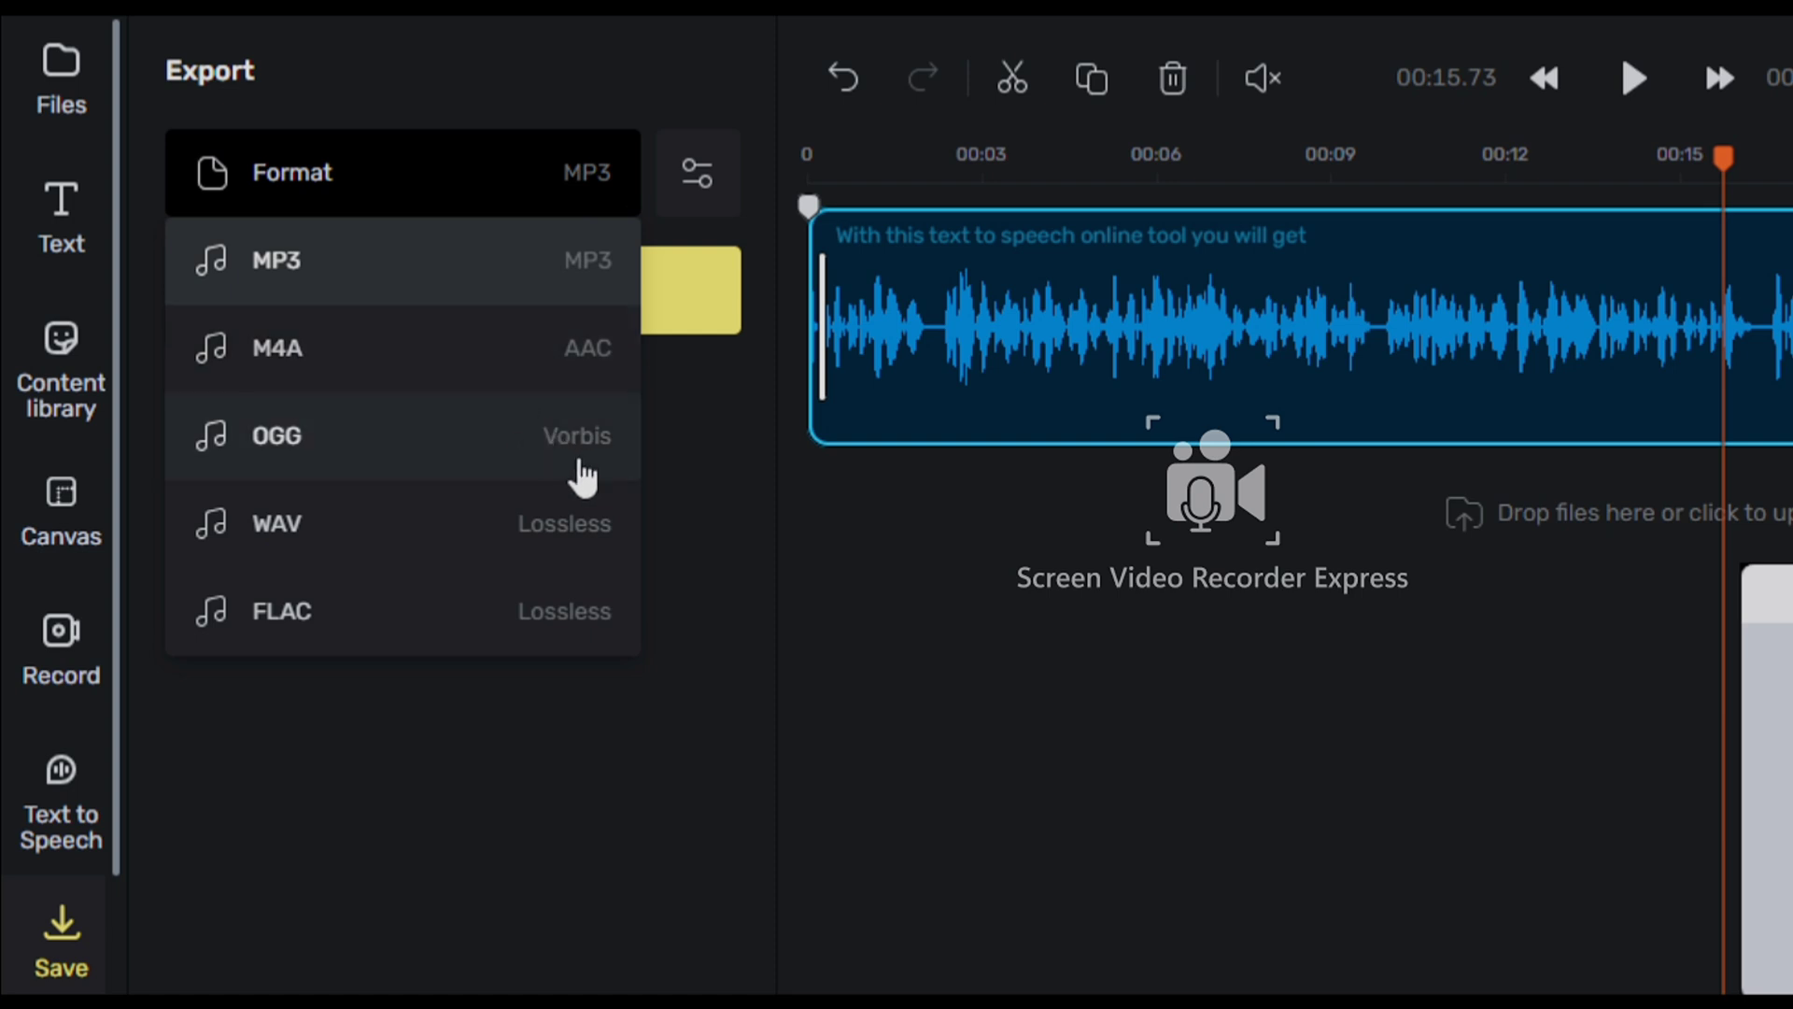
pyautogui.click(557, 529)
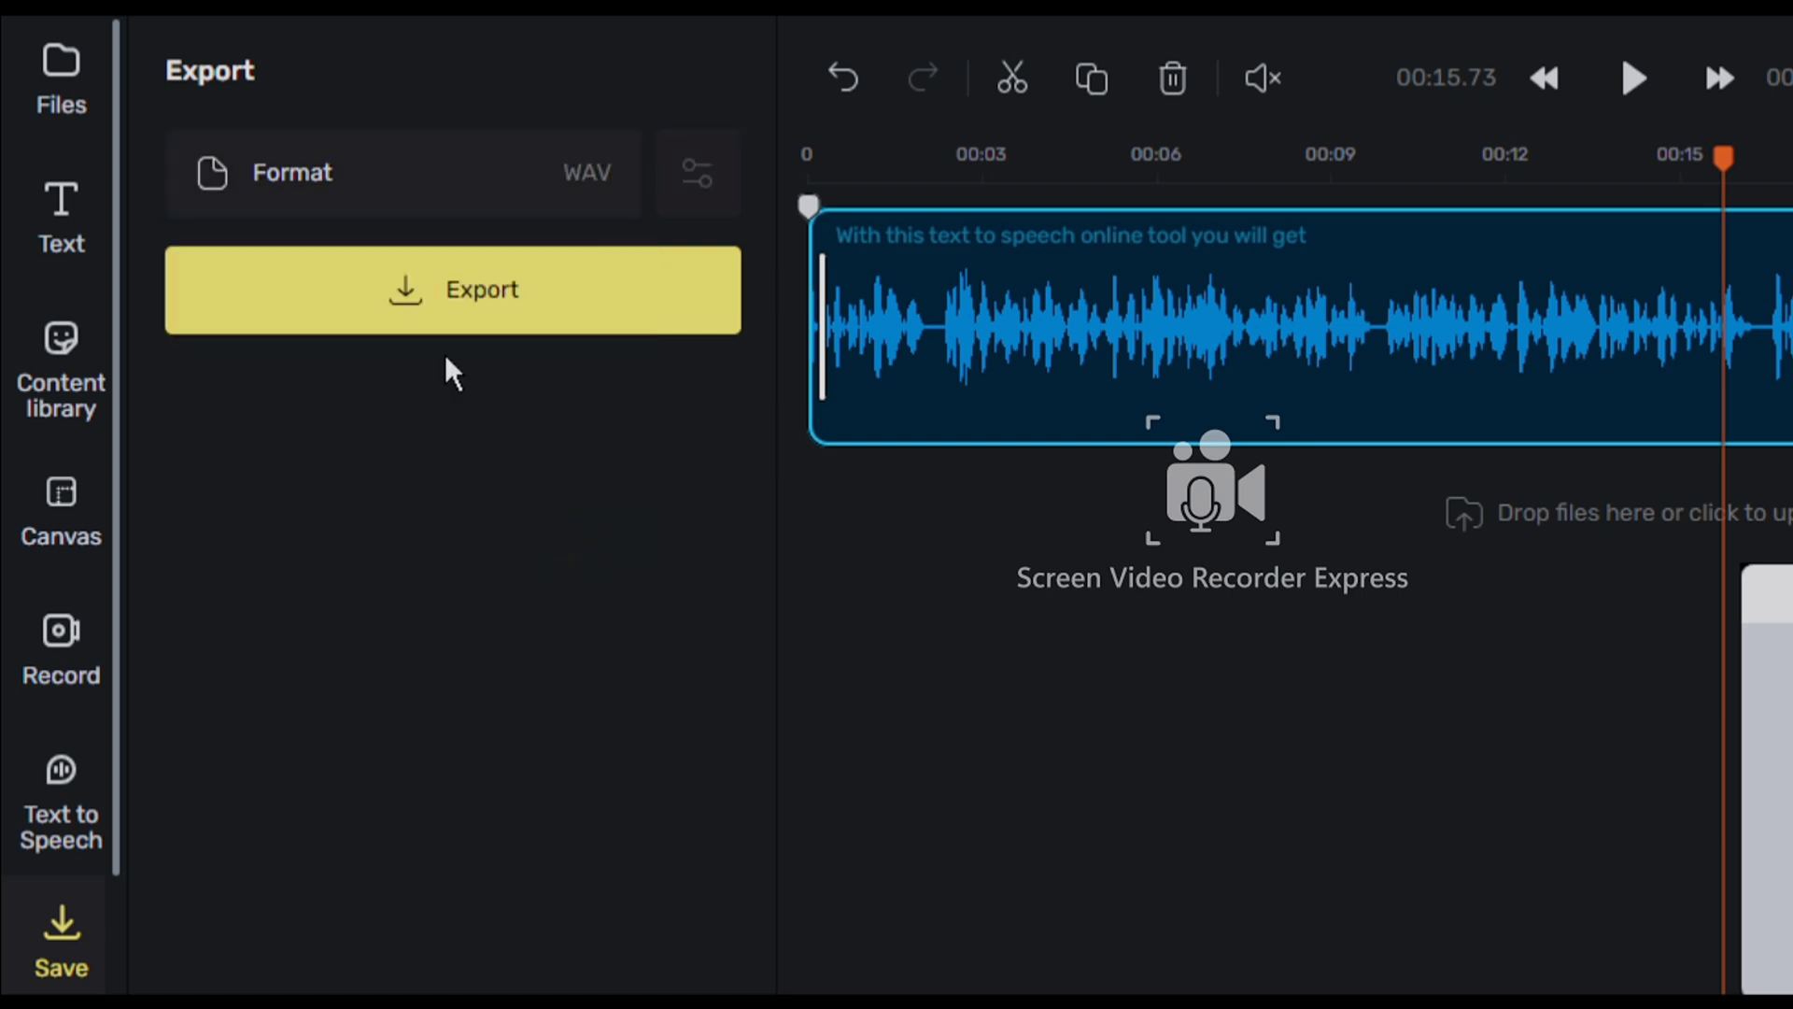
pyautogui.click(440, 290)
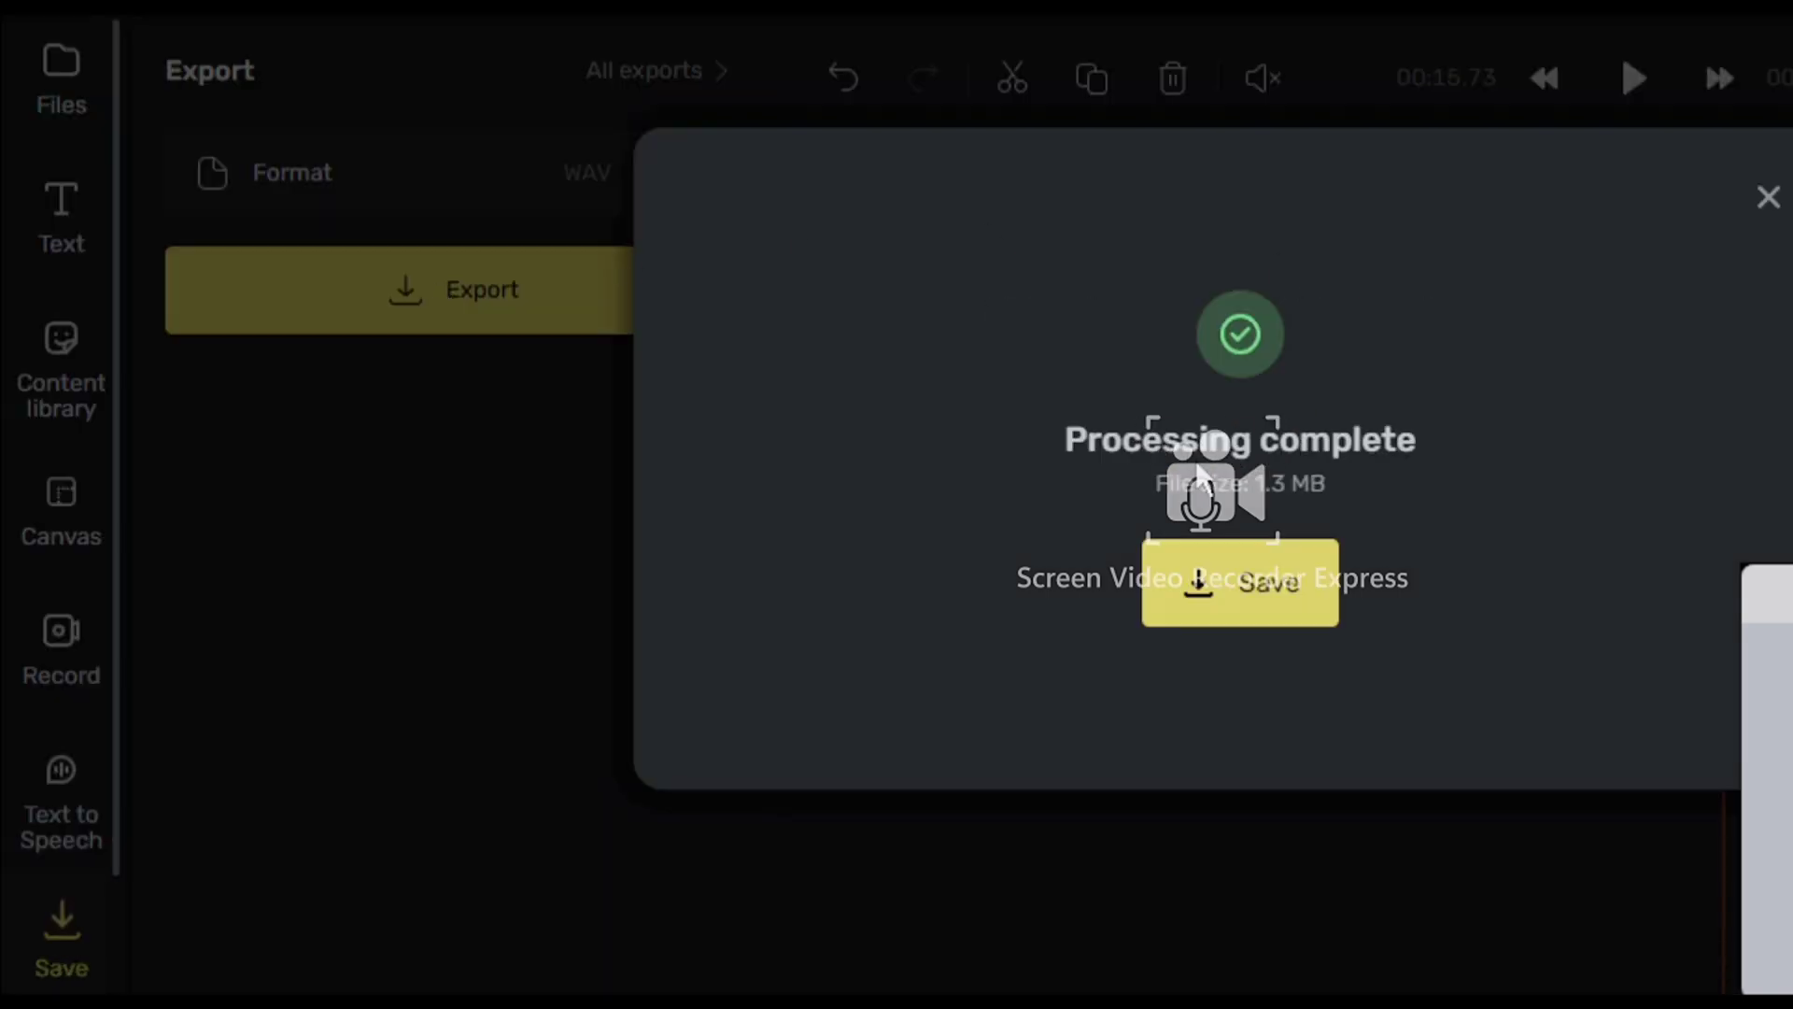
pyautogui.click(1245, 591)
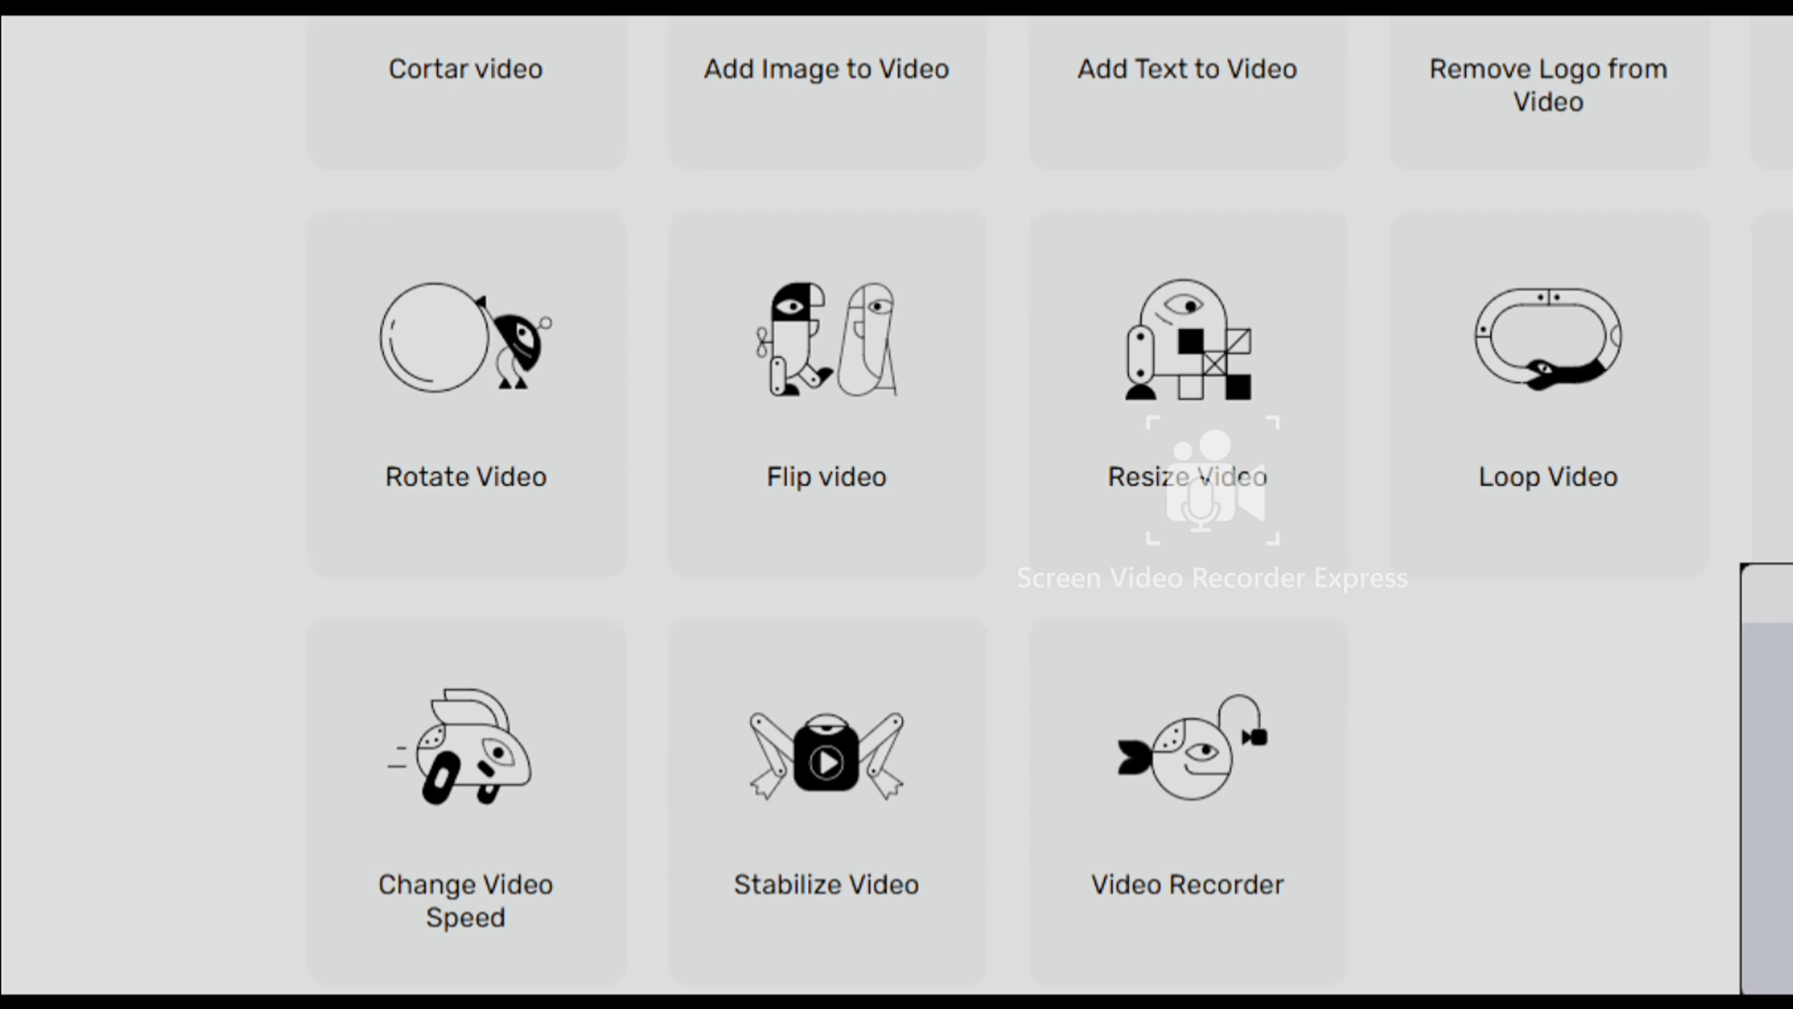
# Open the Remove Logo from Video tool and load the video that carries the overlay text
pyautogui.scroll(6, 607, 21)
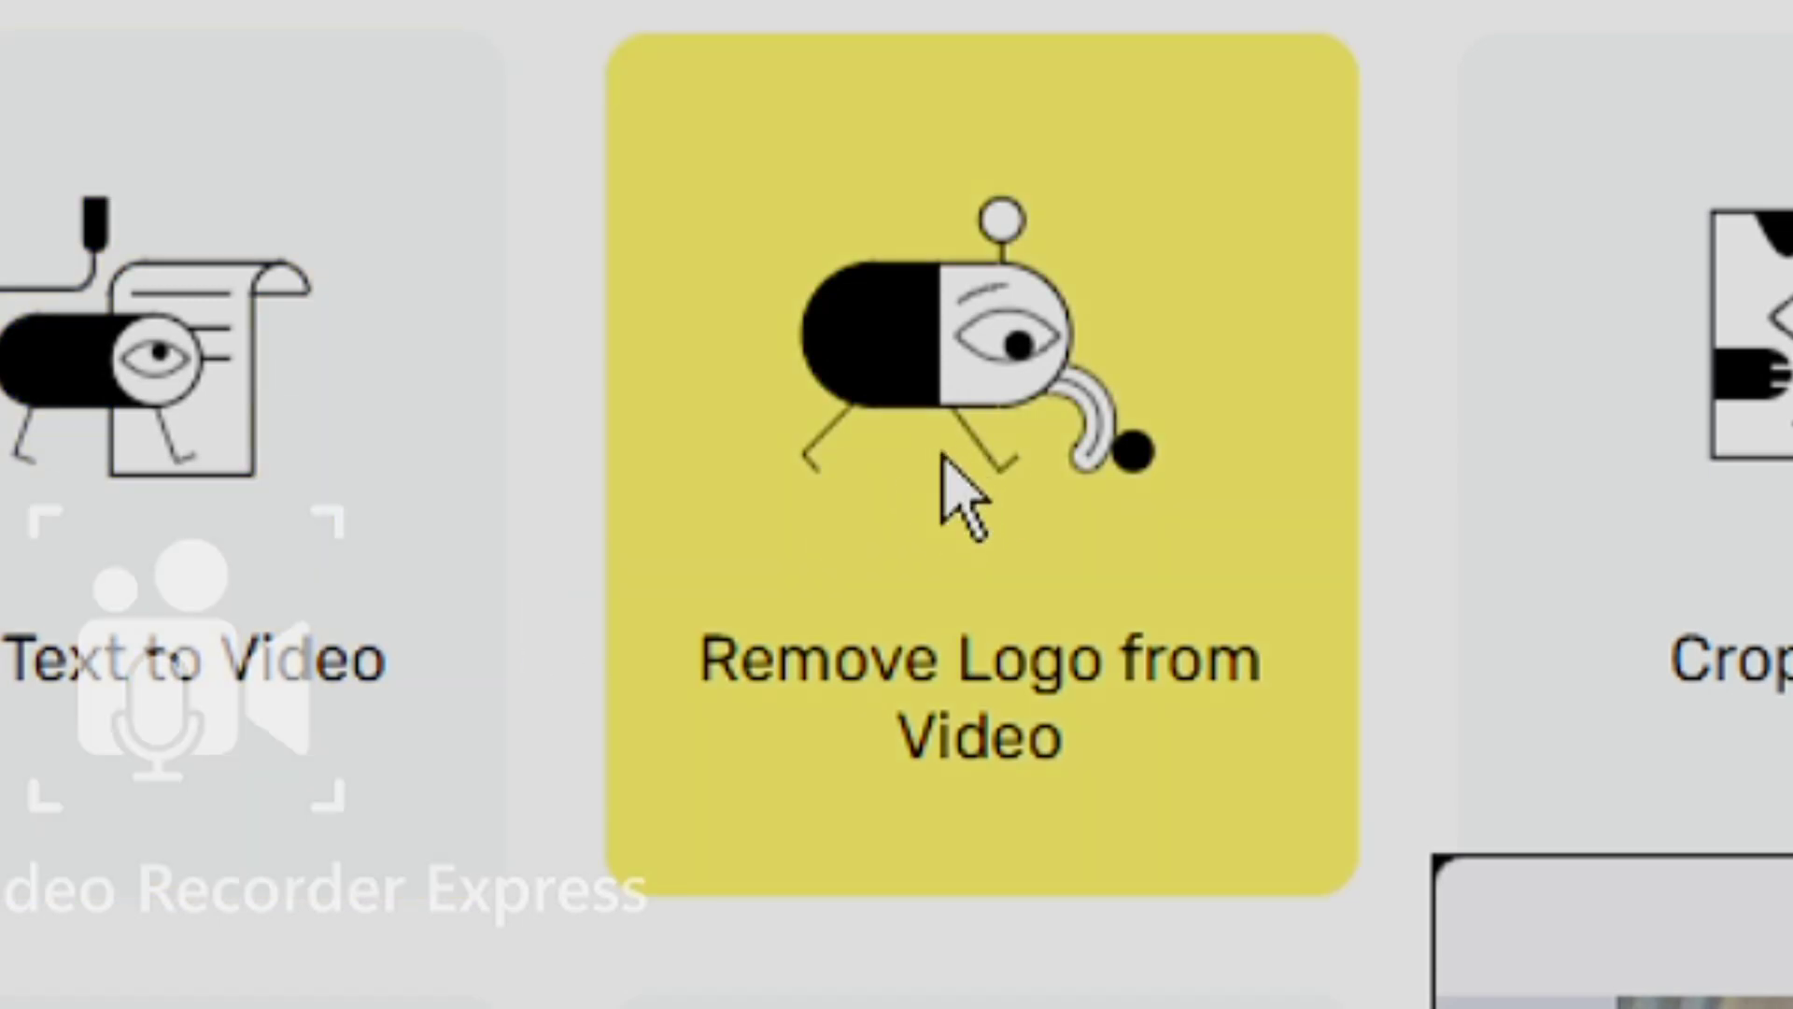
pyautogui.click(948, 459)
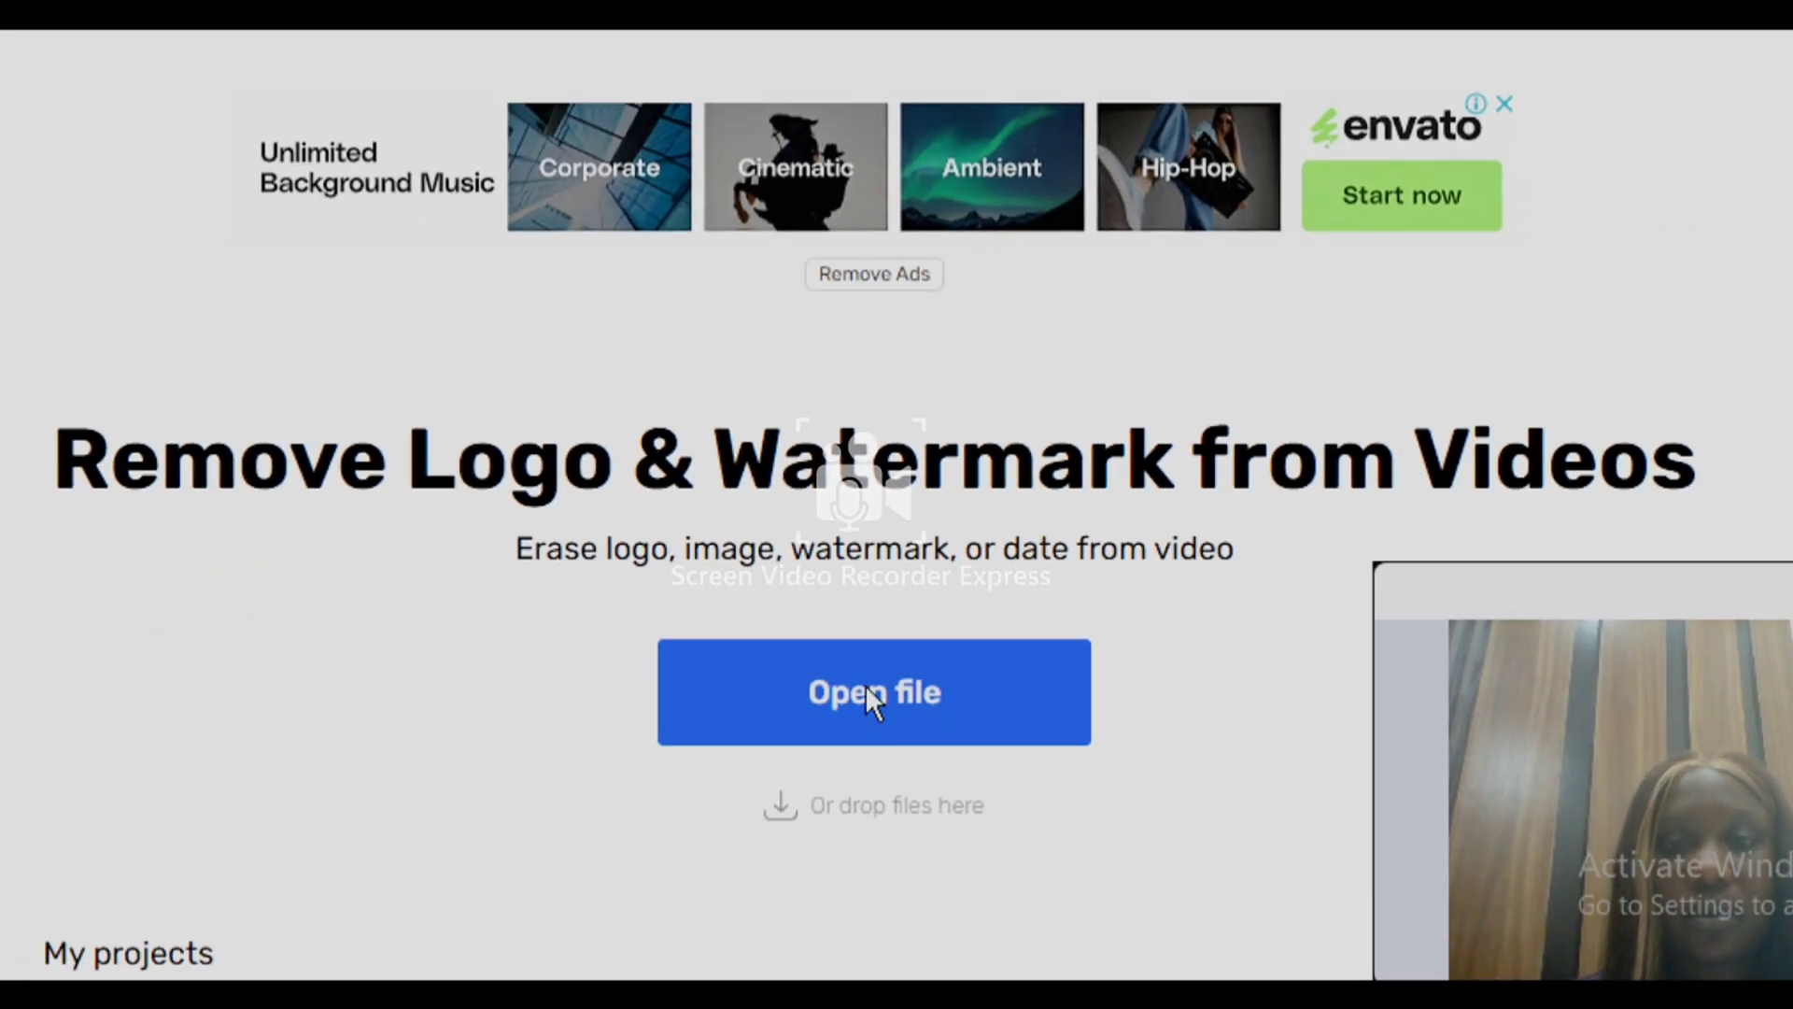
pyautogui.click(865, 693)
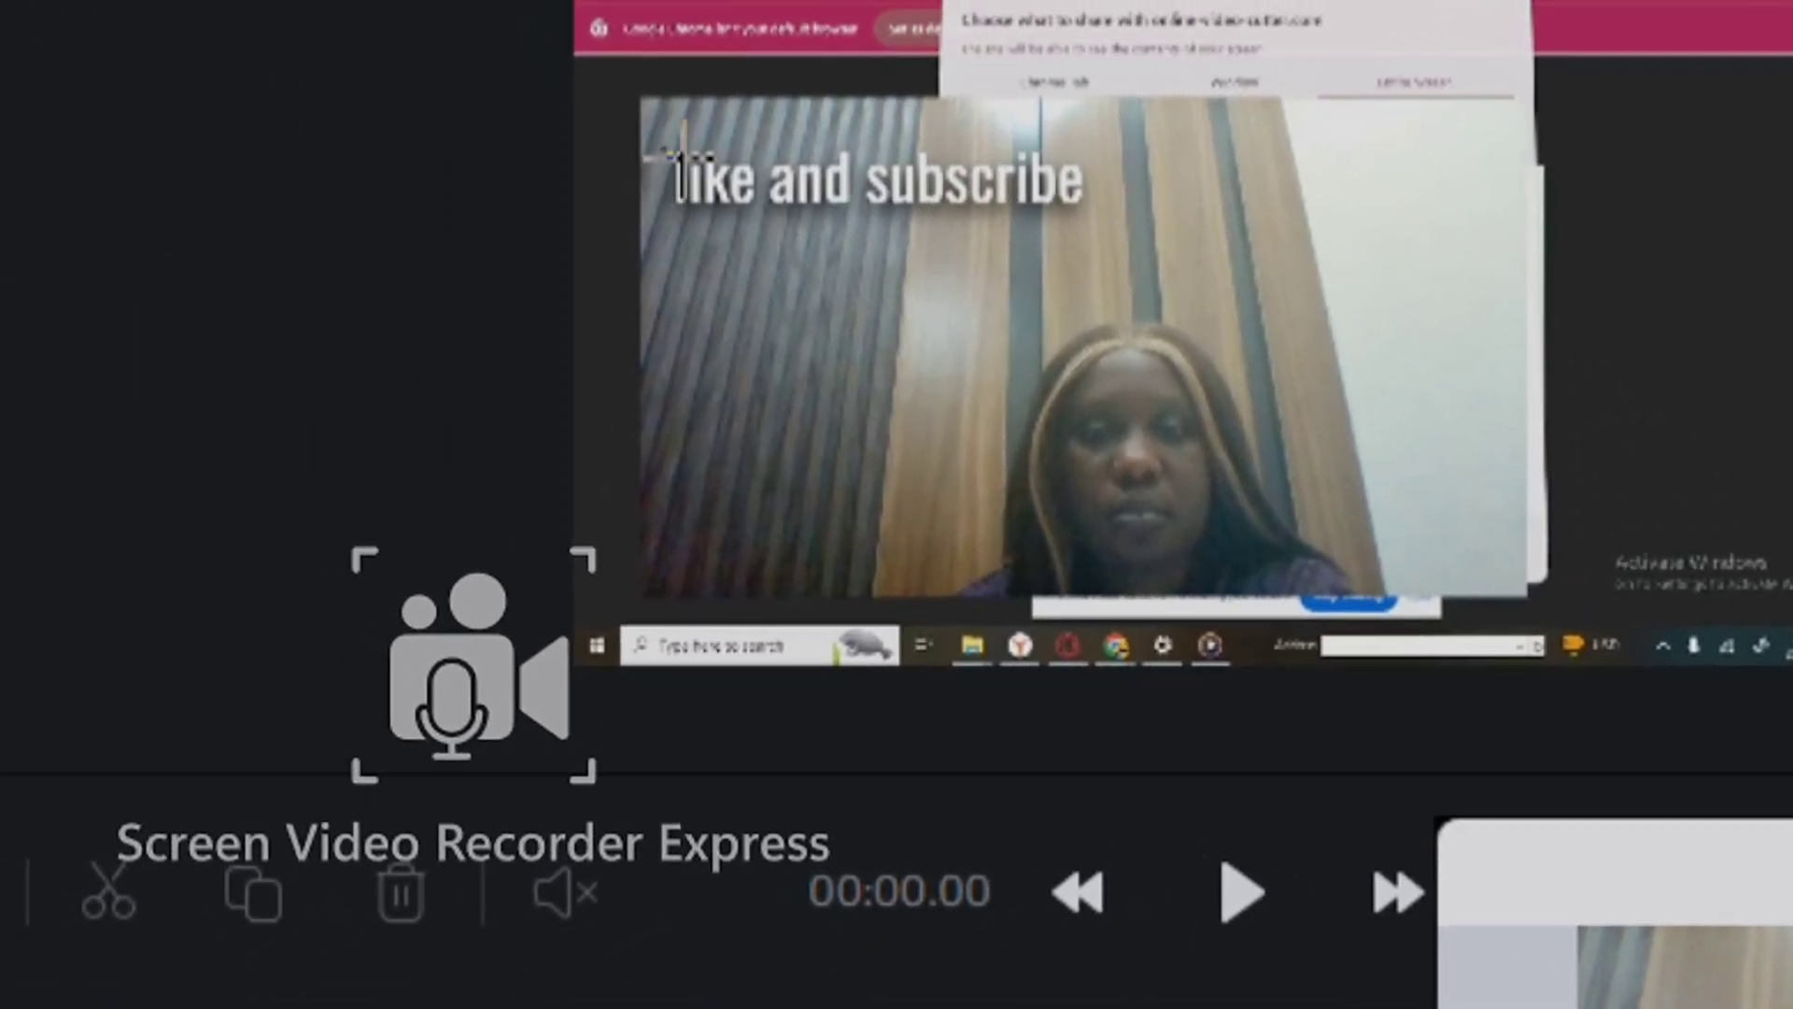
# Mark the area around the "like and subscribe" text in the video for logo removal
pyautogui.moveTo(649, 147); pyautogui.dragTo(728, 161)
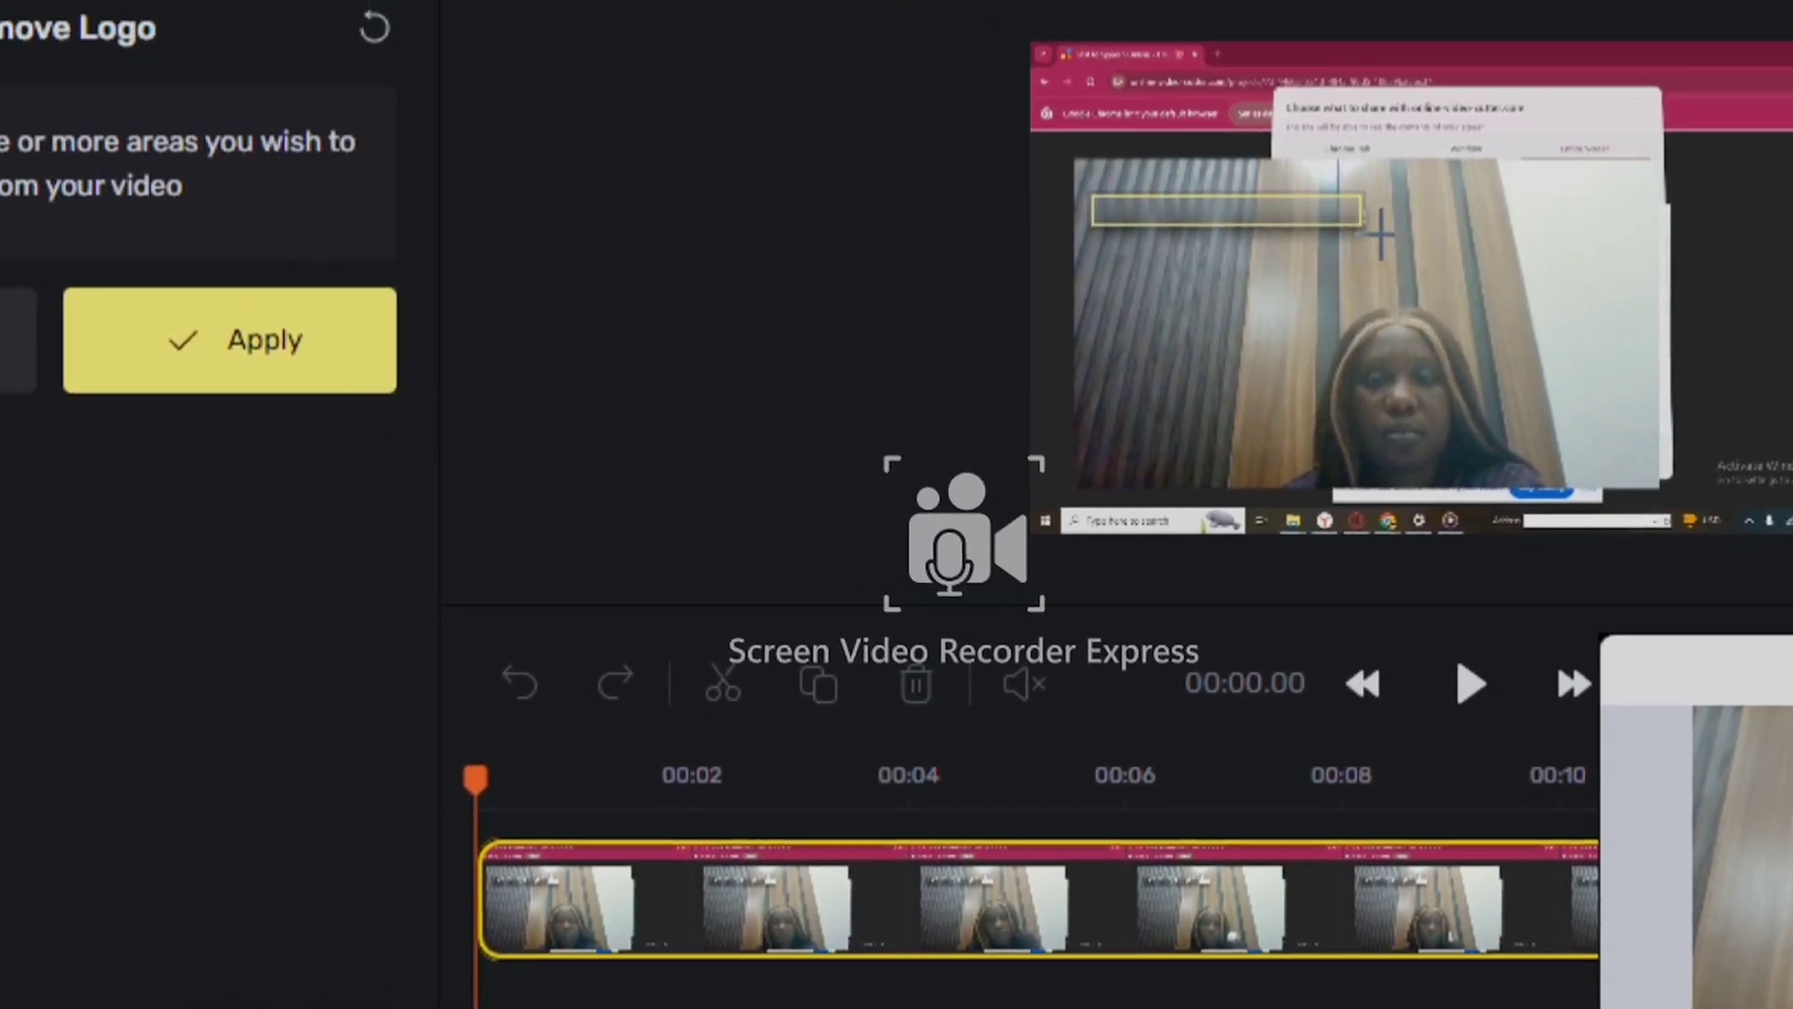
pyautogui.moveTo(1424, 243); pyautogui.dragTo(1427, 245)
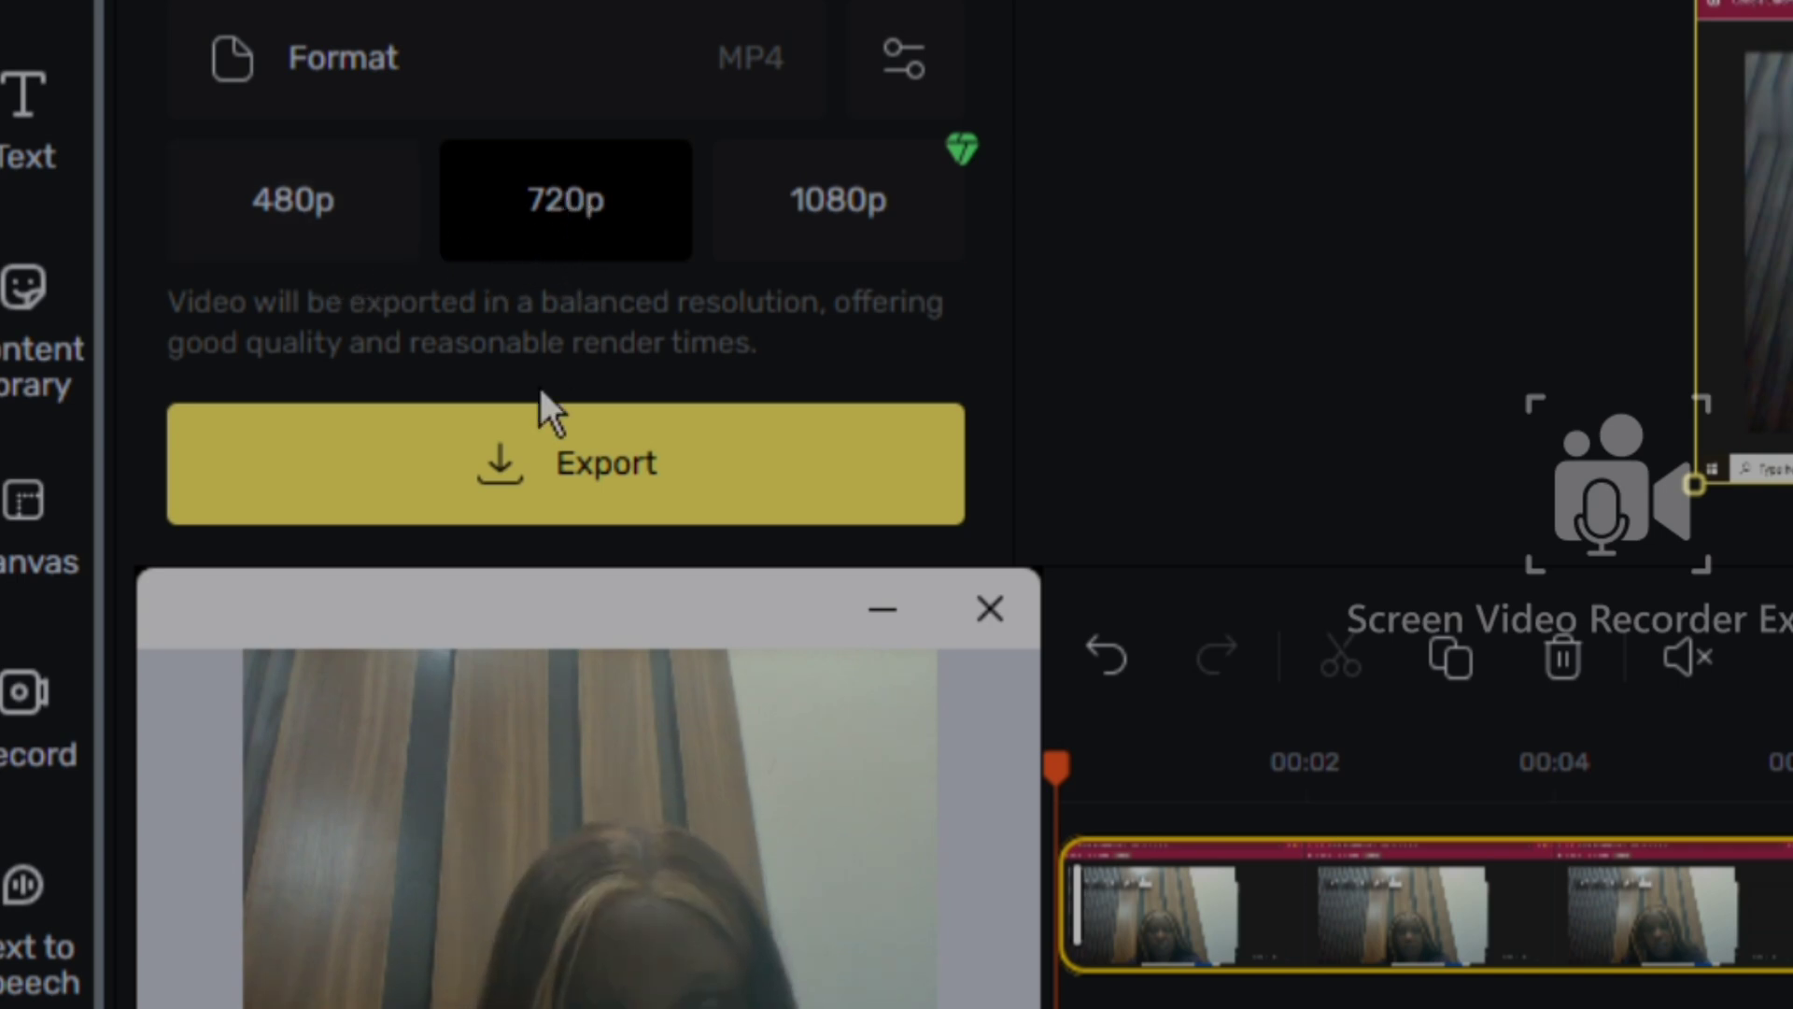
# Export the edited video as MP4 at 720p and save the processed file
pyautogui.click(552, 478)
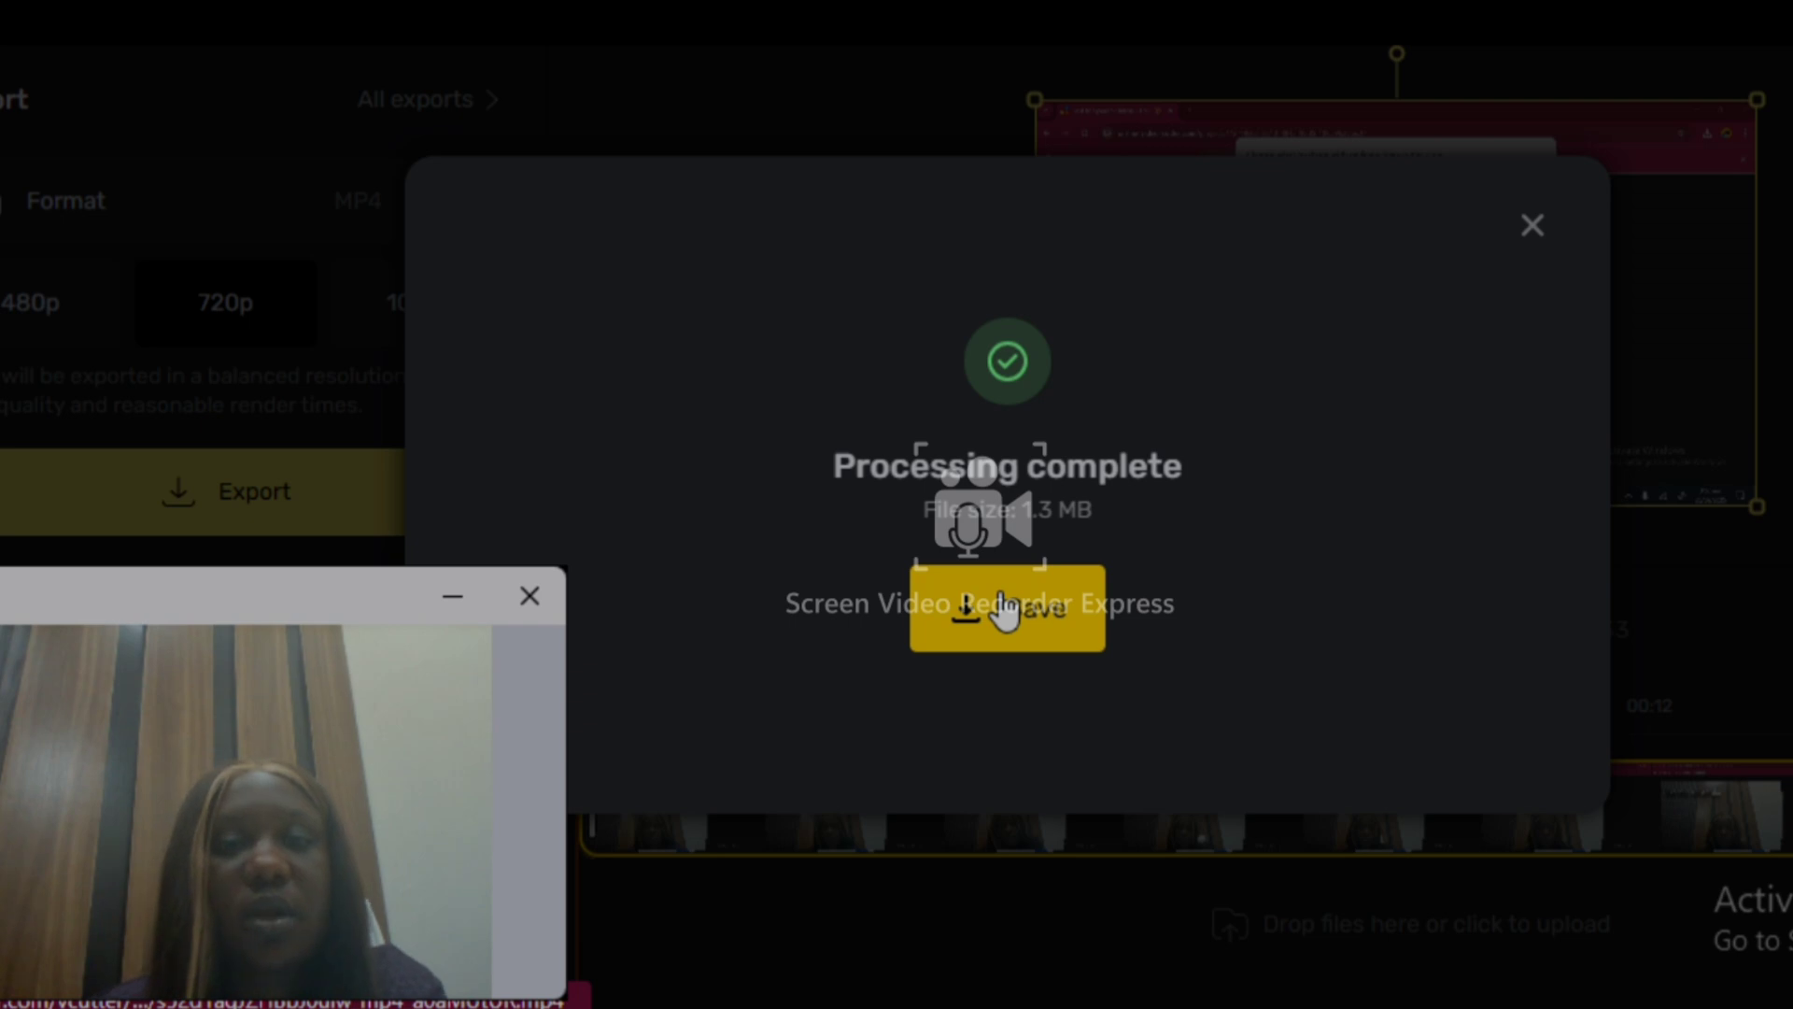
pyautogui.click(1004, 609)
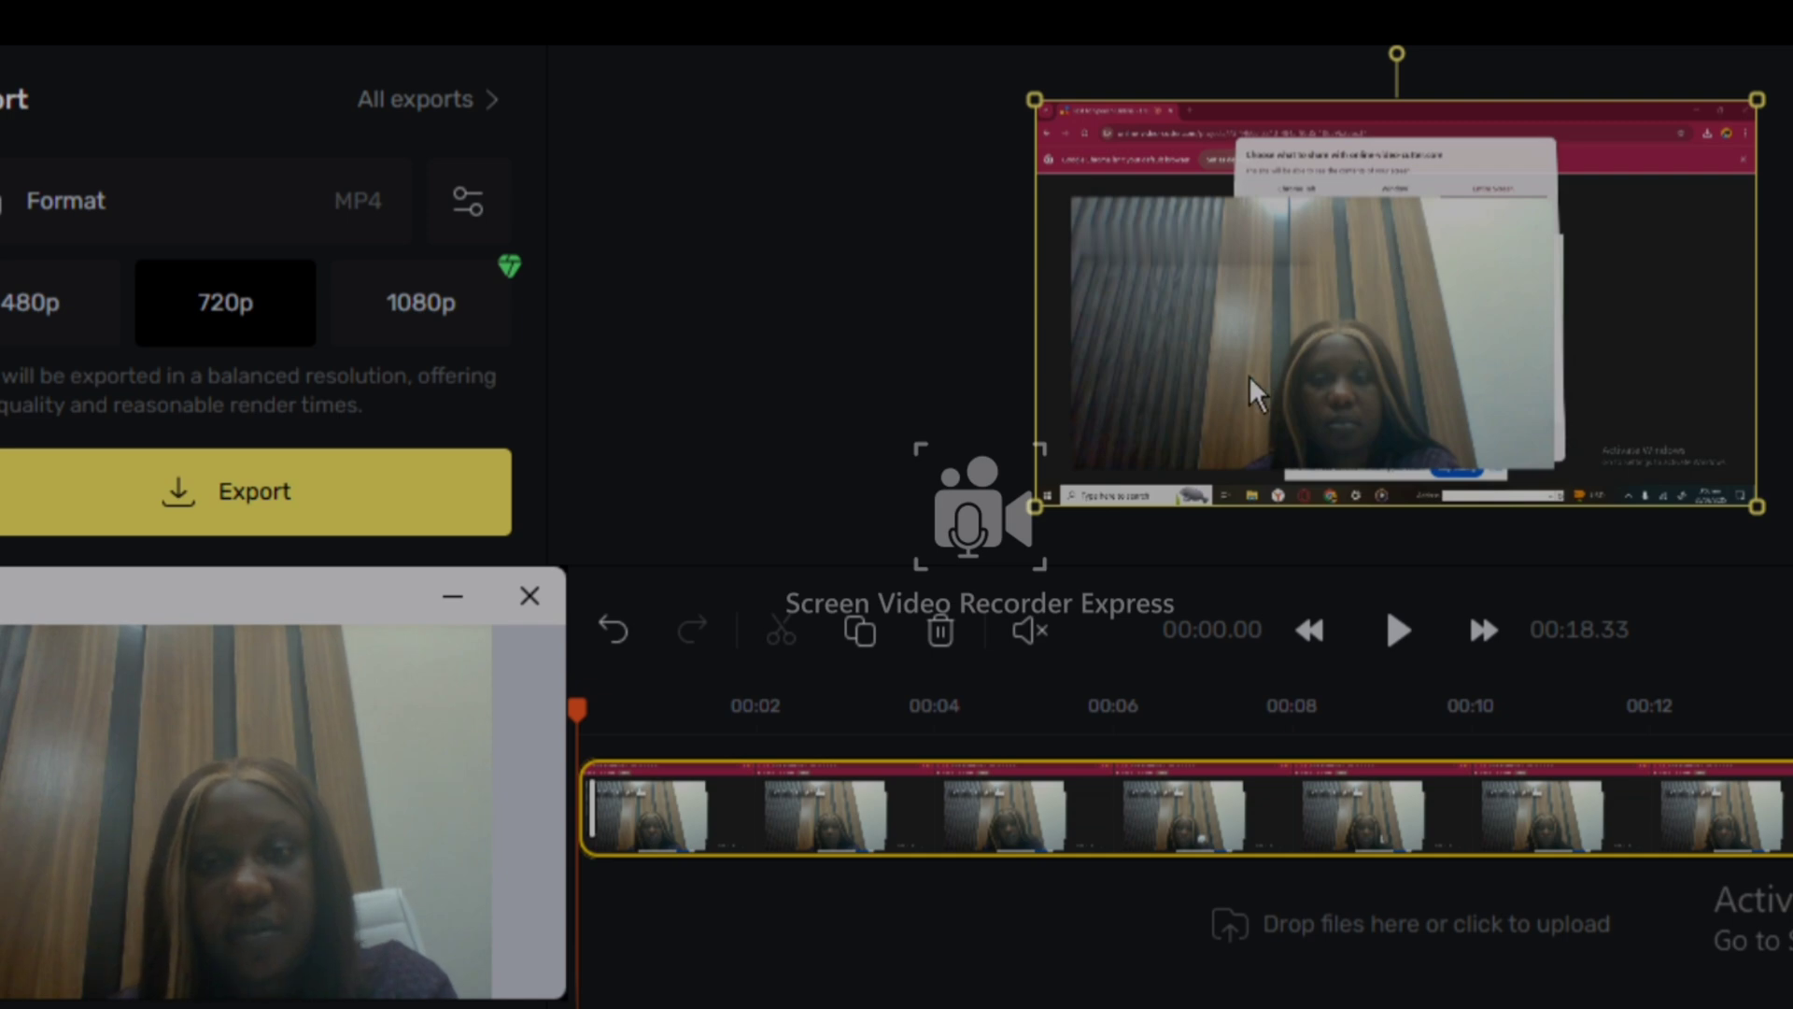
# Play the video on the timeline from the start to preview it
pyautogui.click(1398, 631)
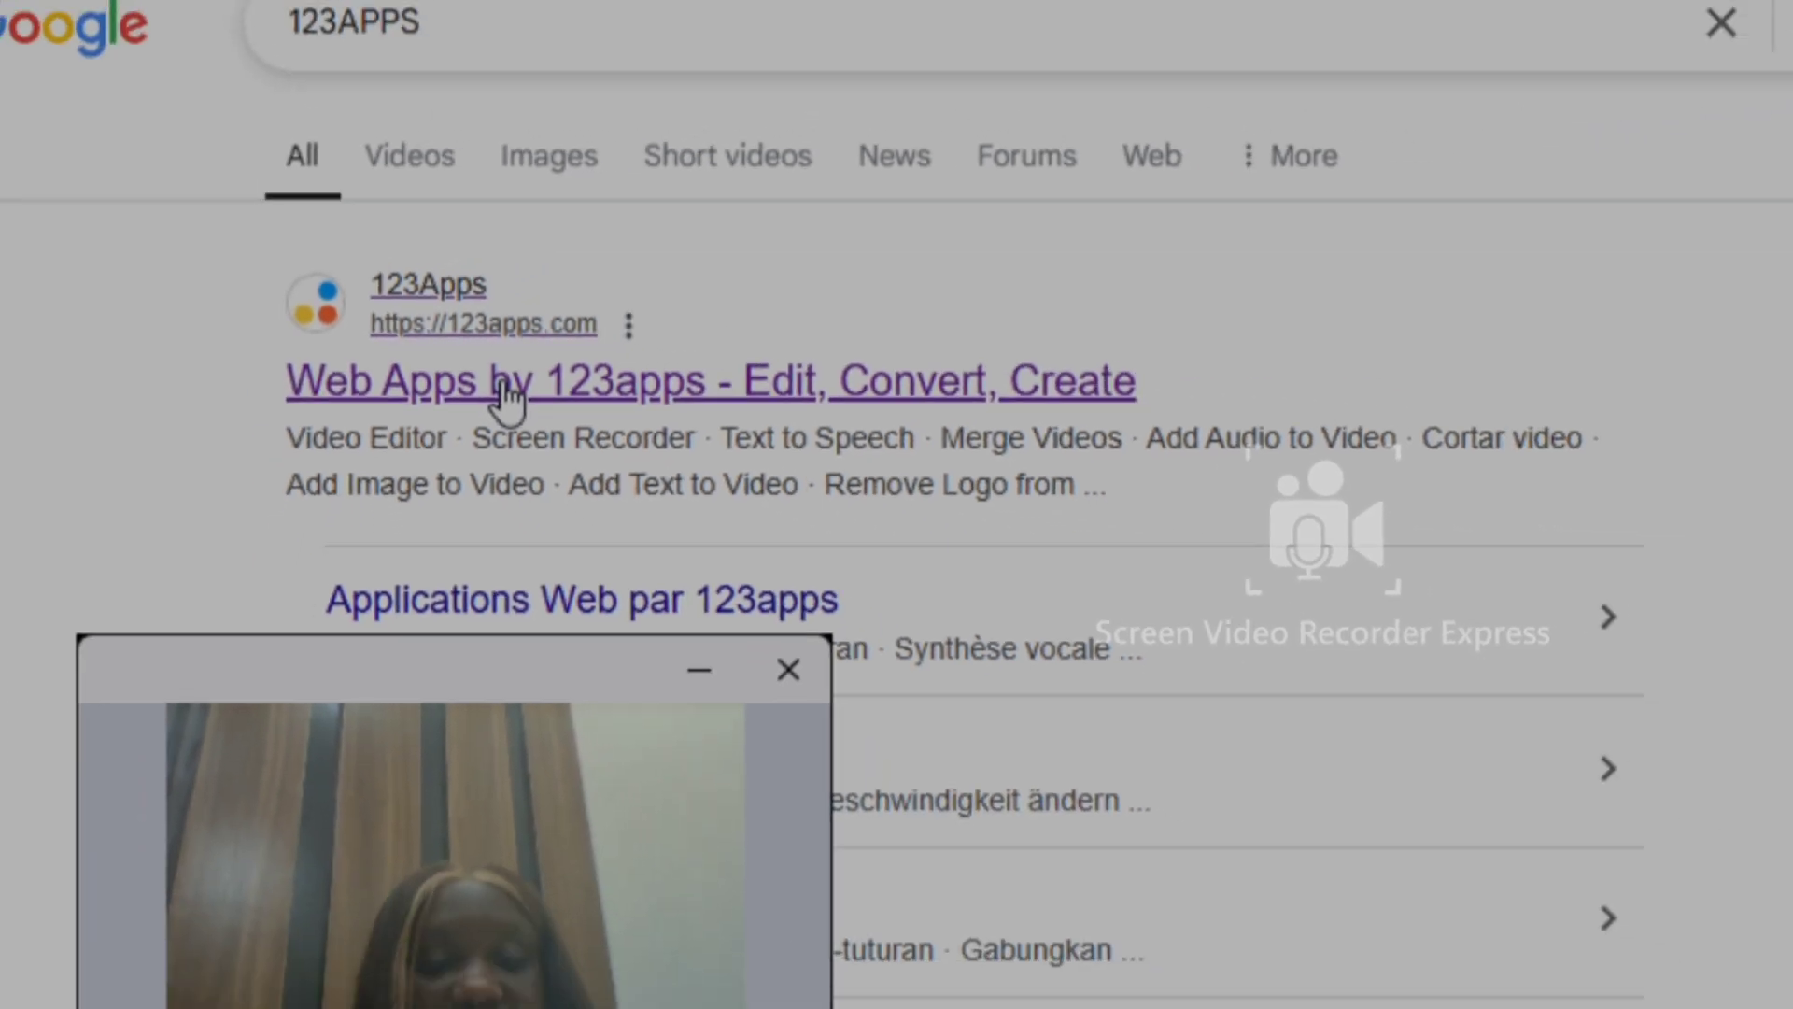
# Open the 123apps website from the Google search results
pyautogui.click(505, 397)
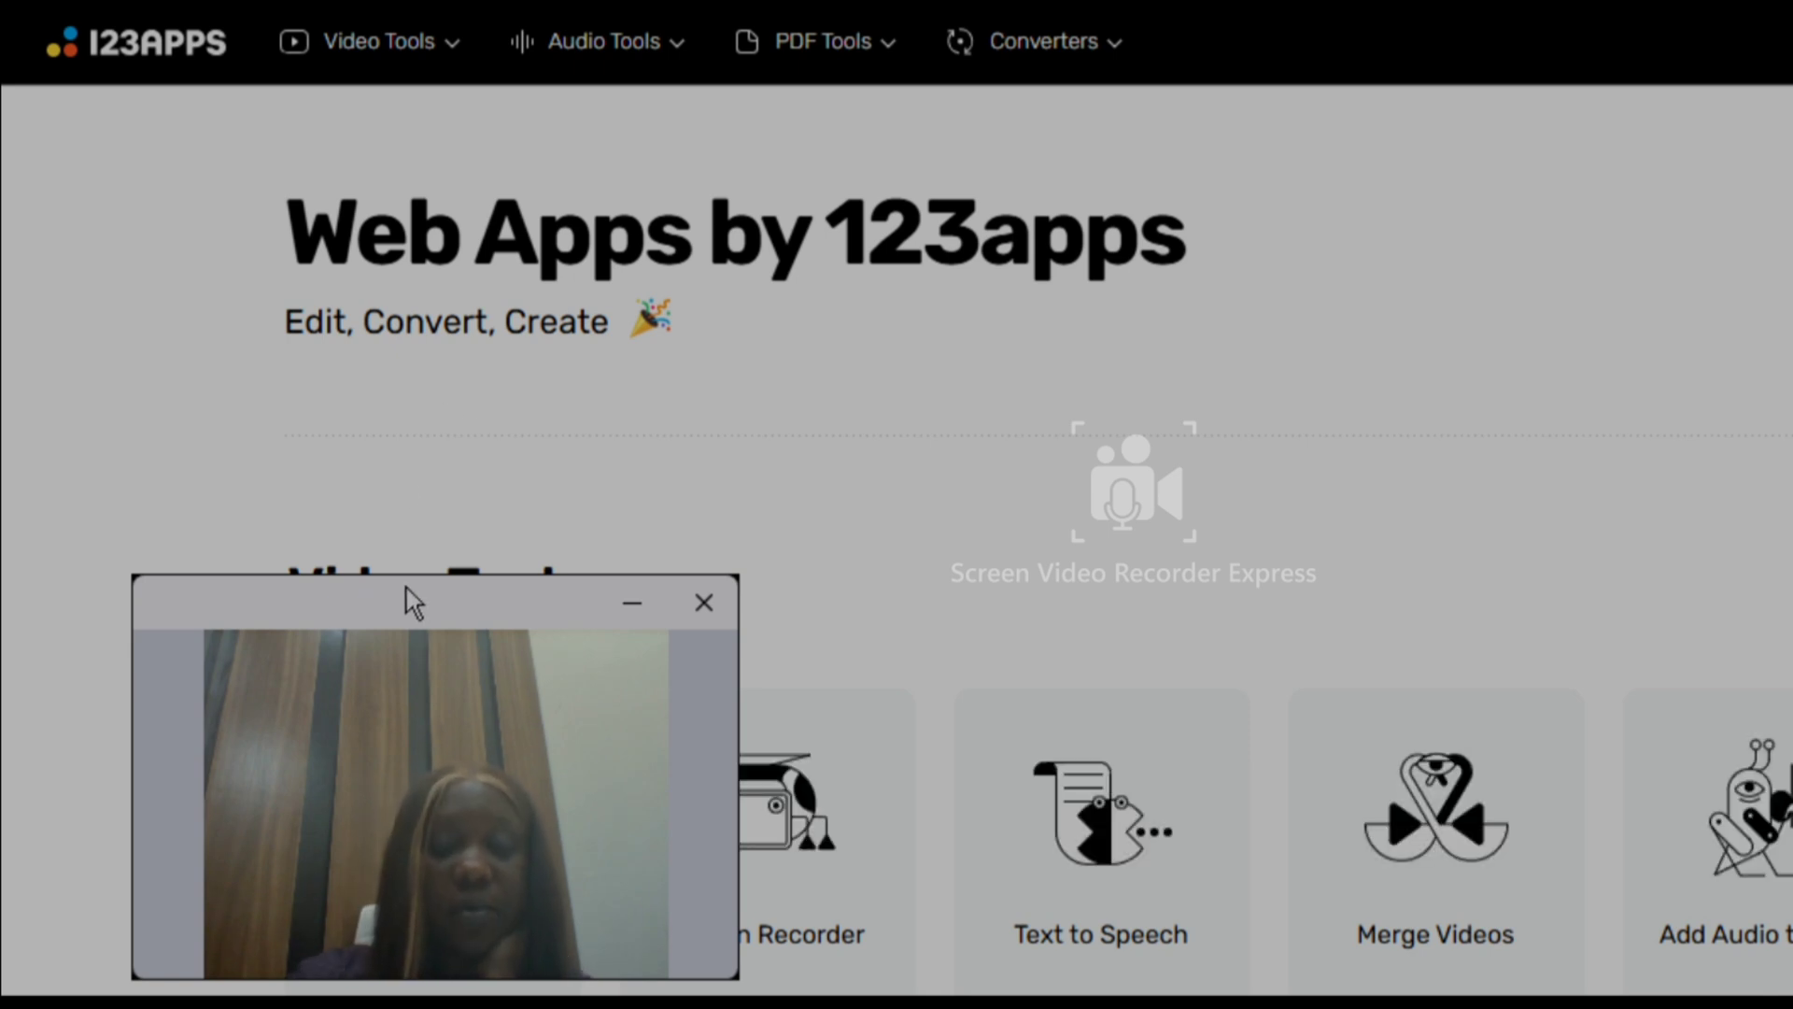
pyautogui.moveTo(412, 603); pyautogui.dragTo(845, 166)
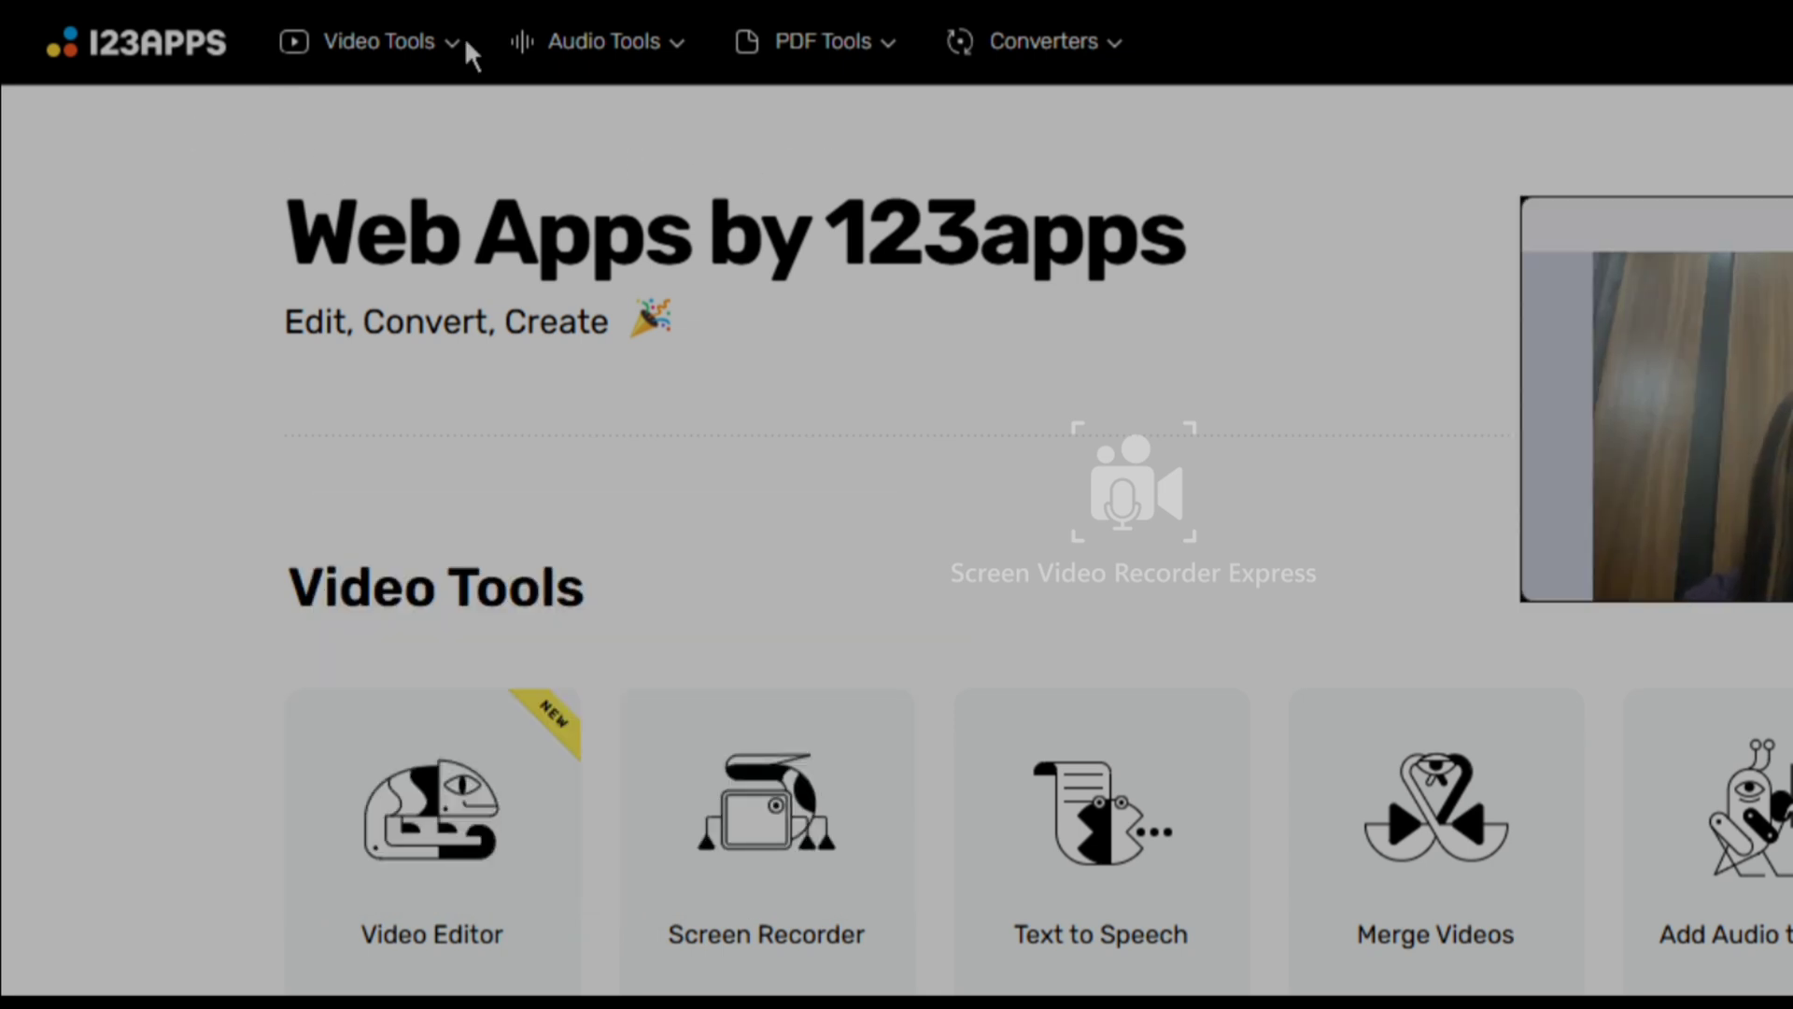
# Examine which tools 123apps offers for video, audio, PDF and conversion, including the PDF conversion options and the Video Editor link
pyautogui.moveTo(572, 98)
pyautogui.moveTo(460, 70)
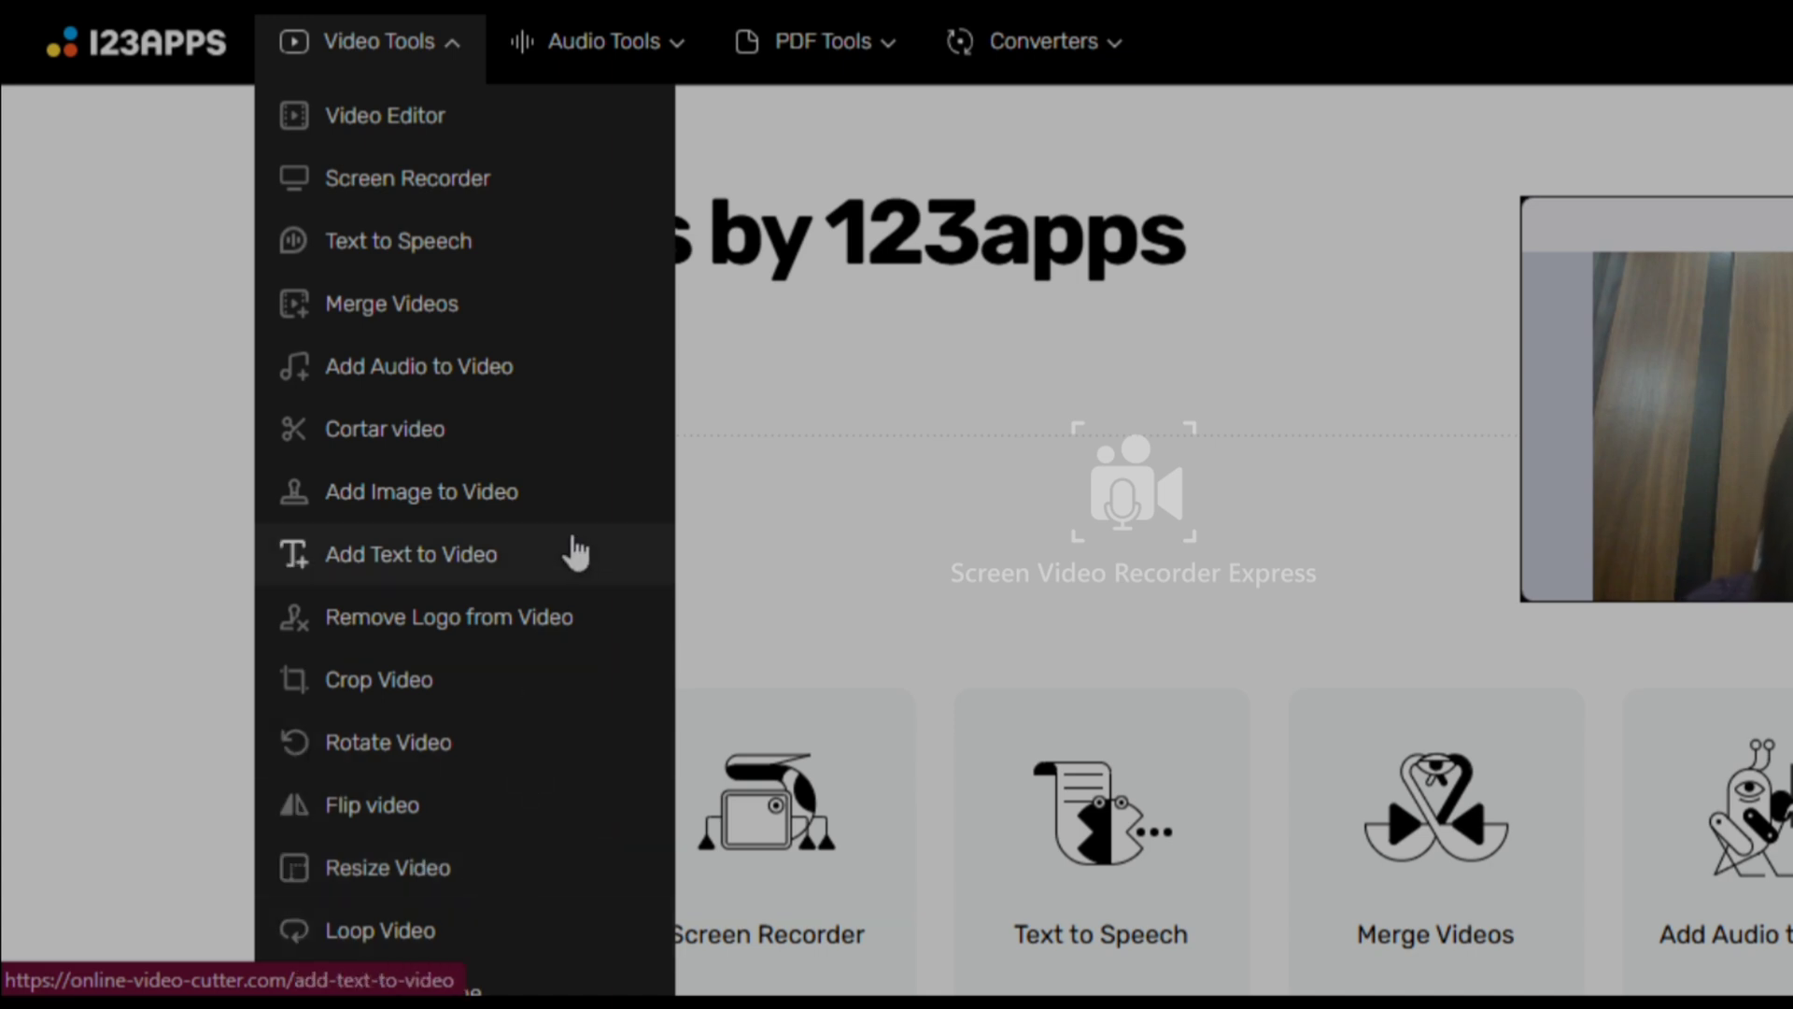
pyautogui.moveTo(657, 42)
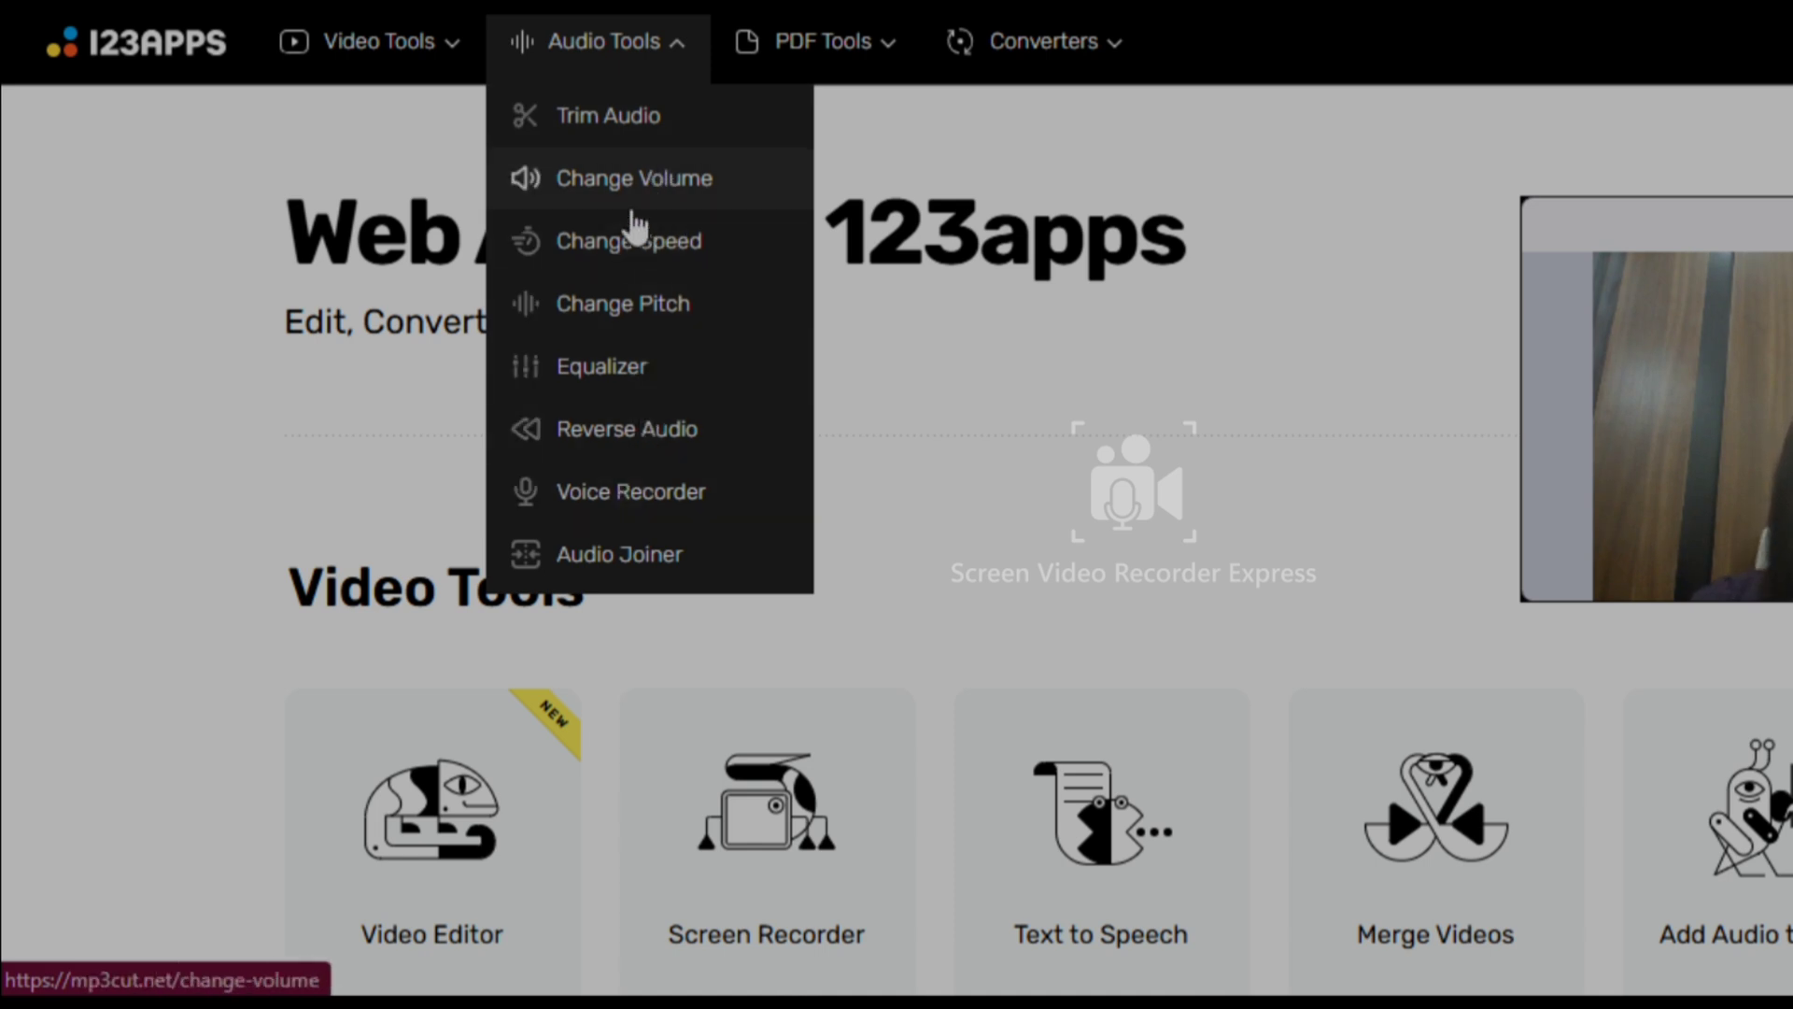
pyautogui.moveTo(828, 58)
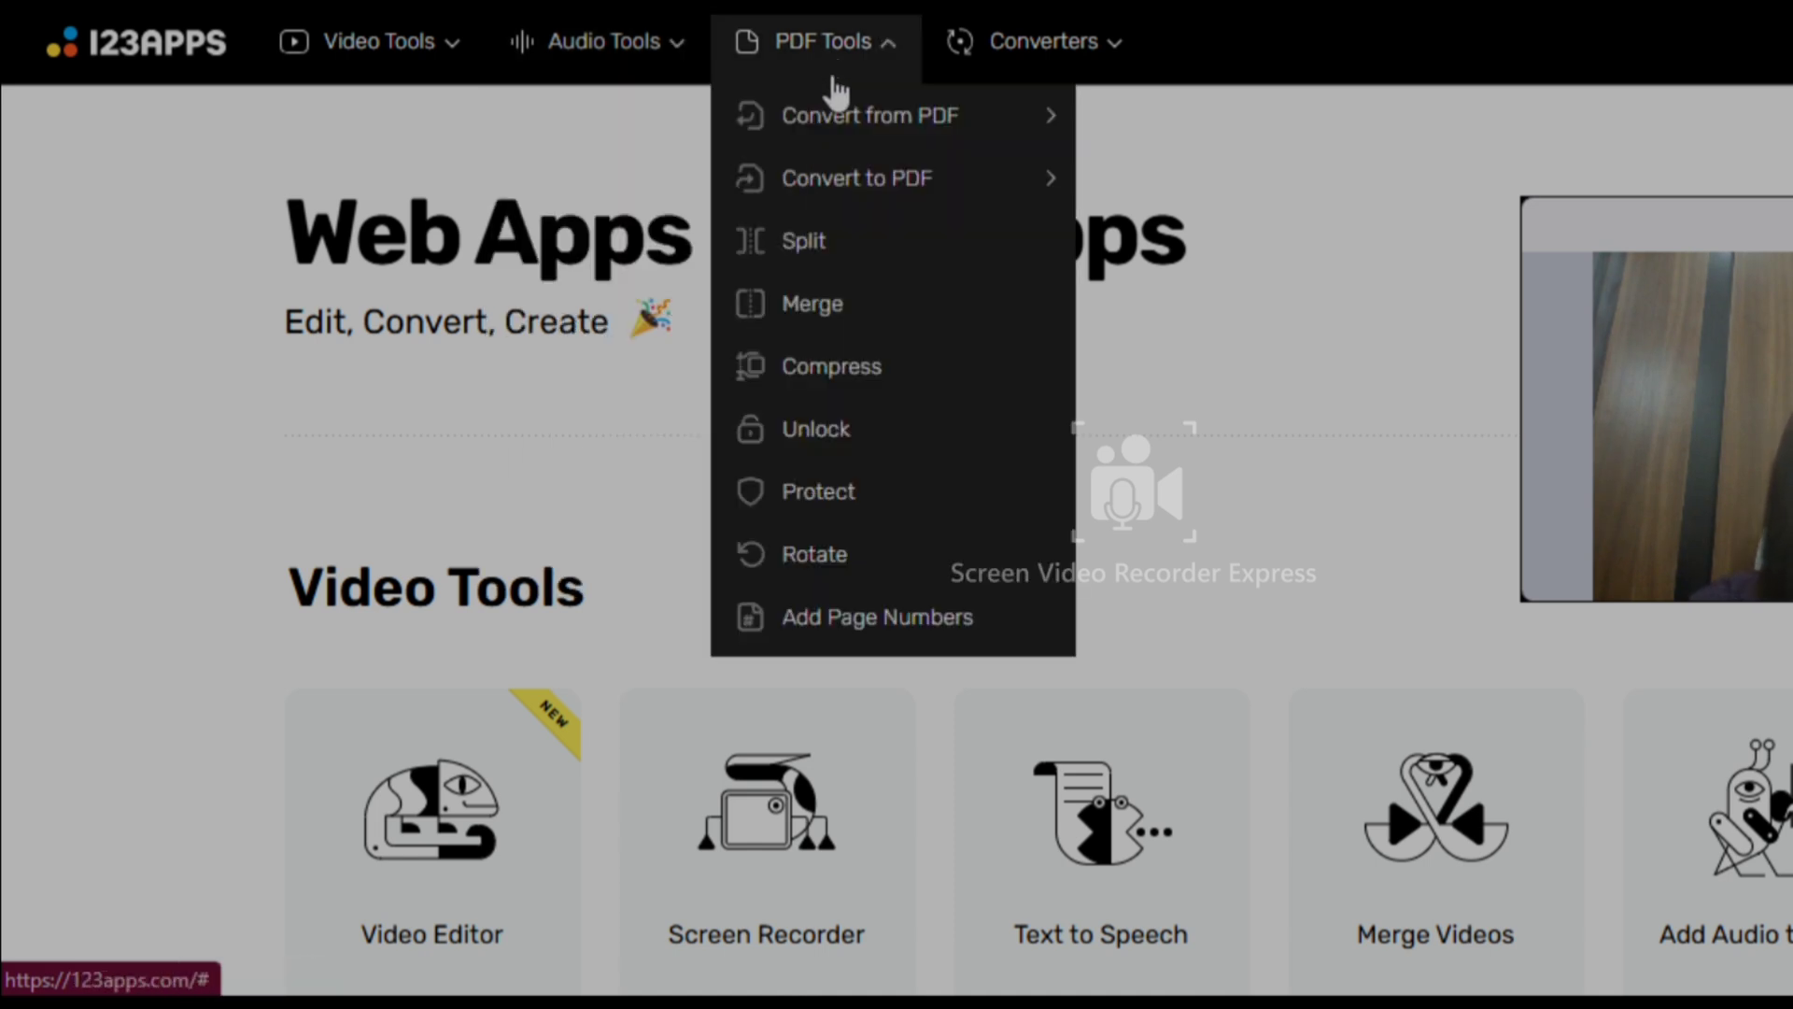
pyautogui.moveTo(828, 144)
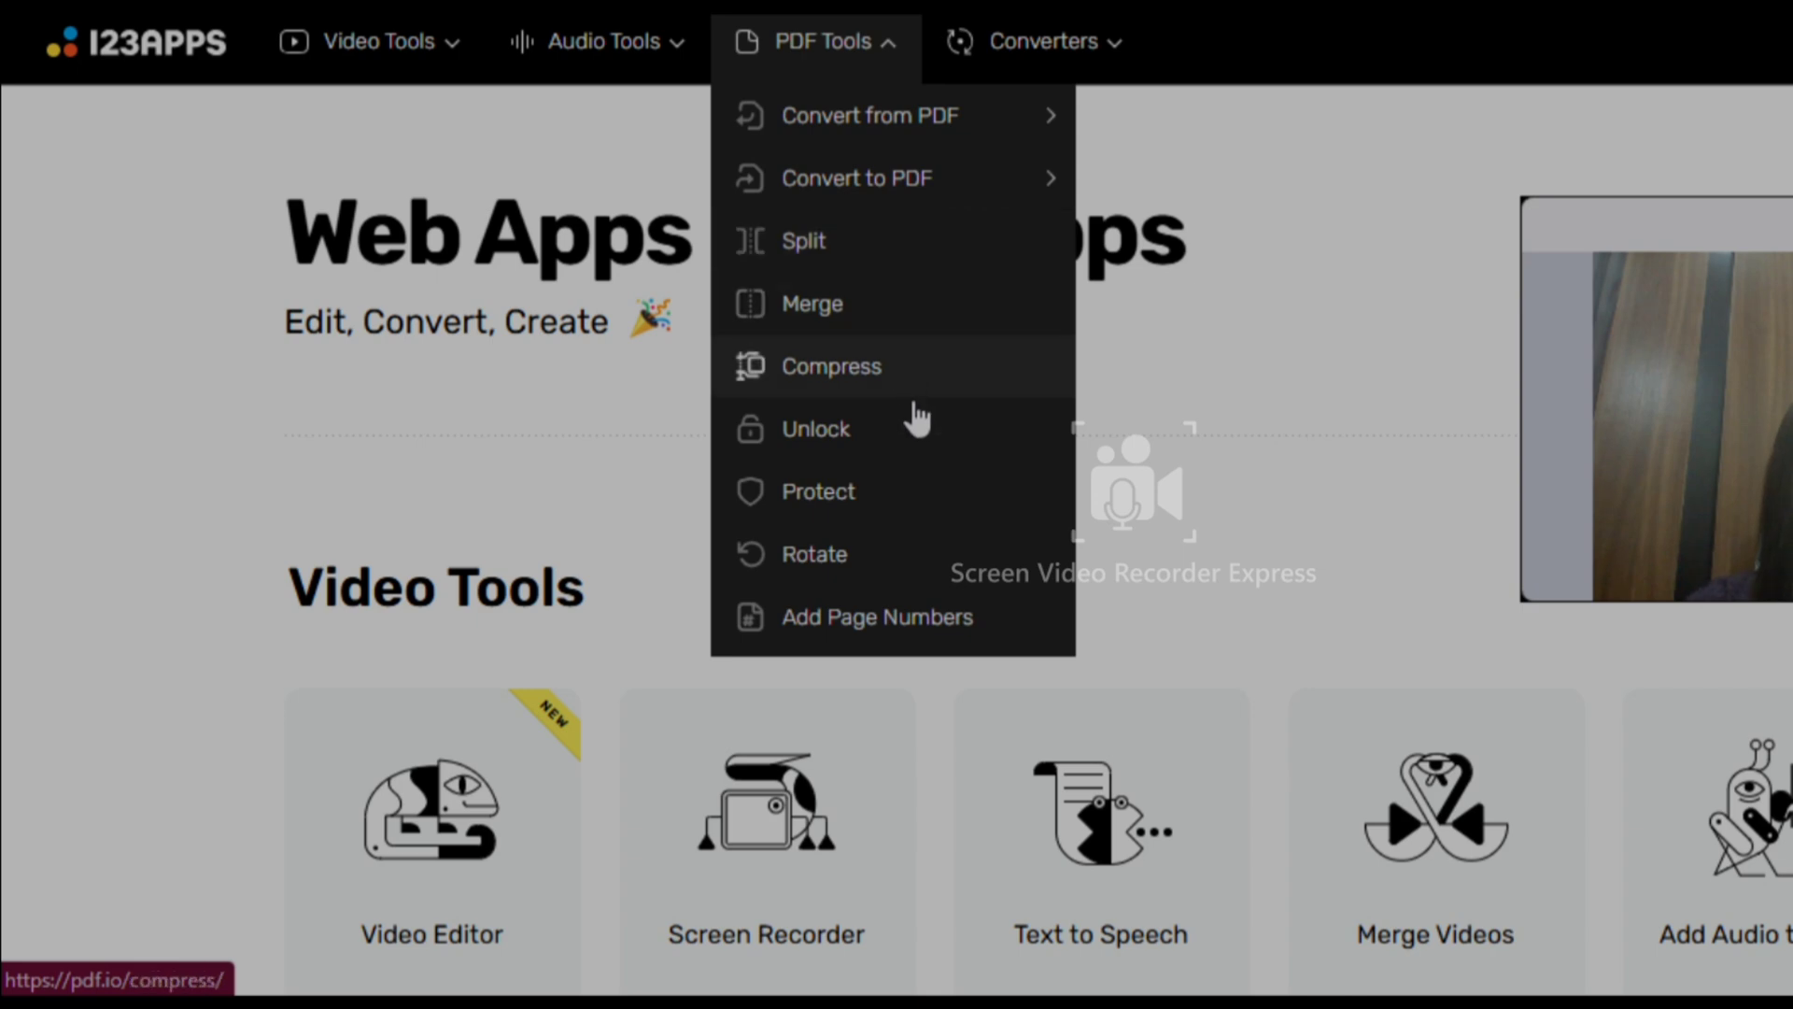
pyautogui.moveTo(937, 140)
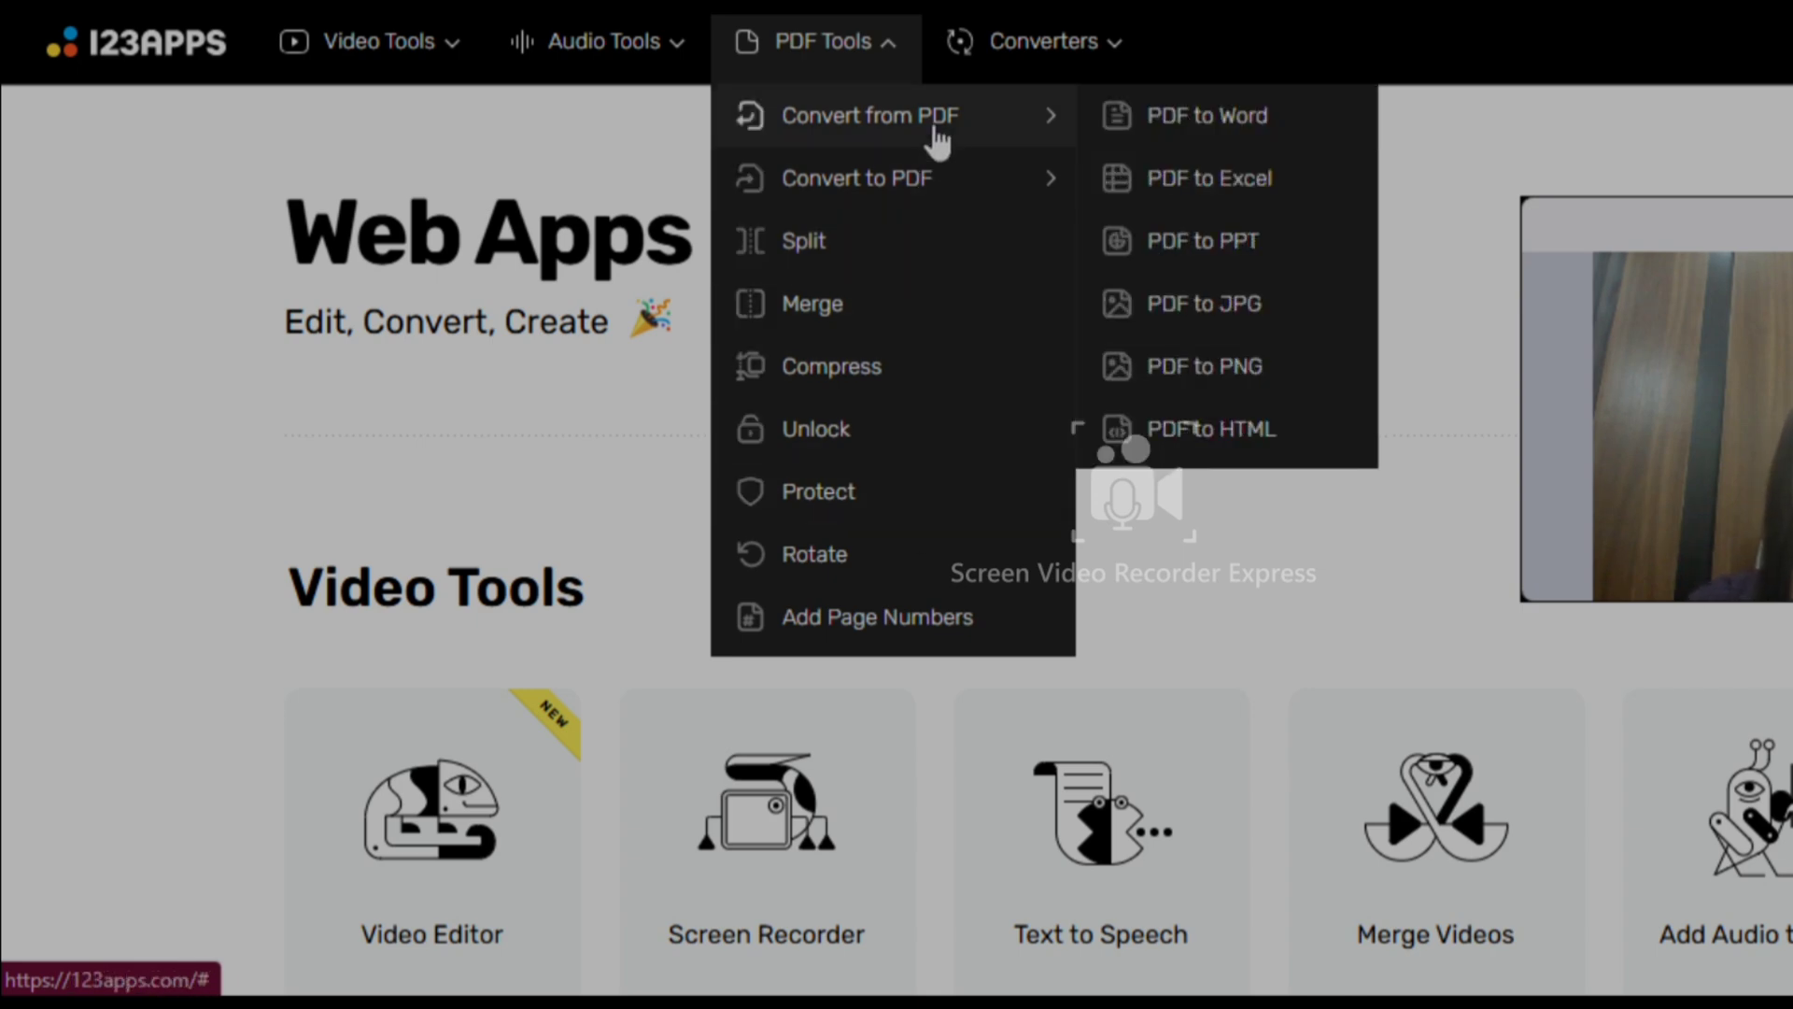
pyautogui.moveTo(990, 75)
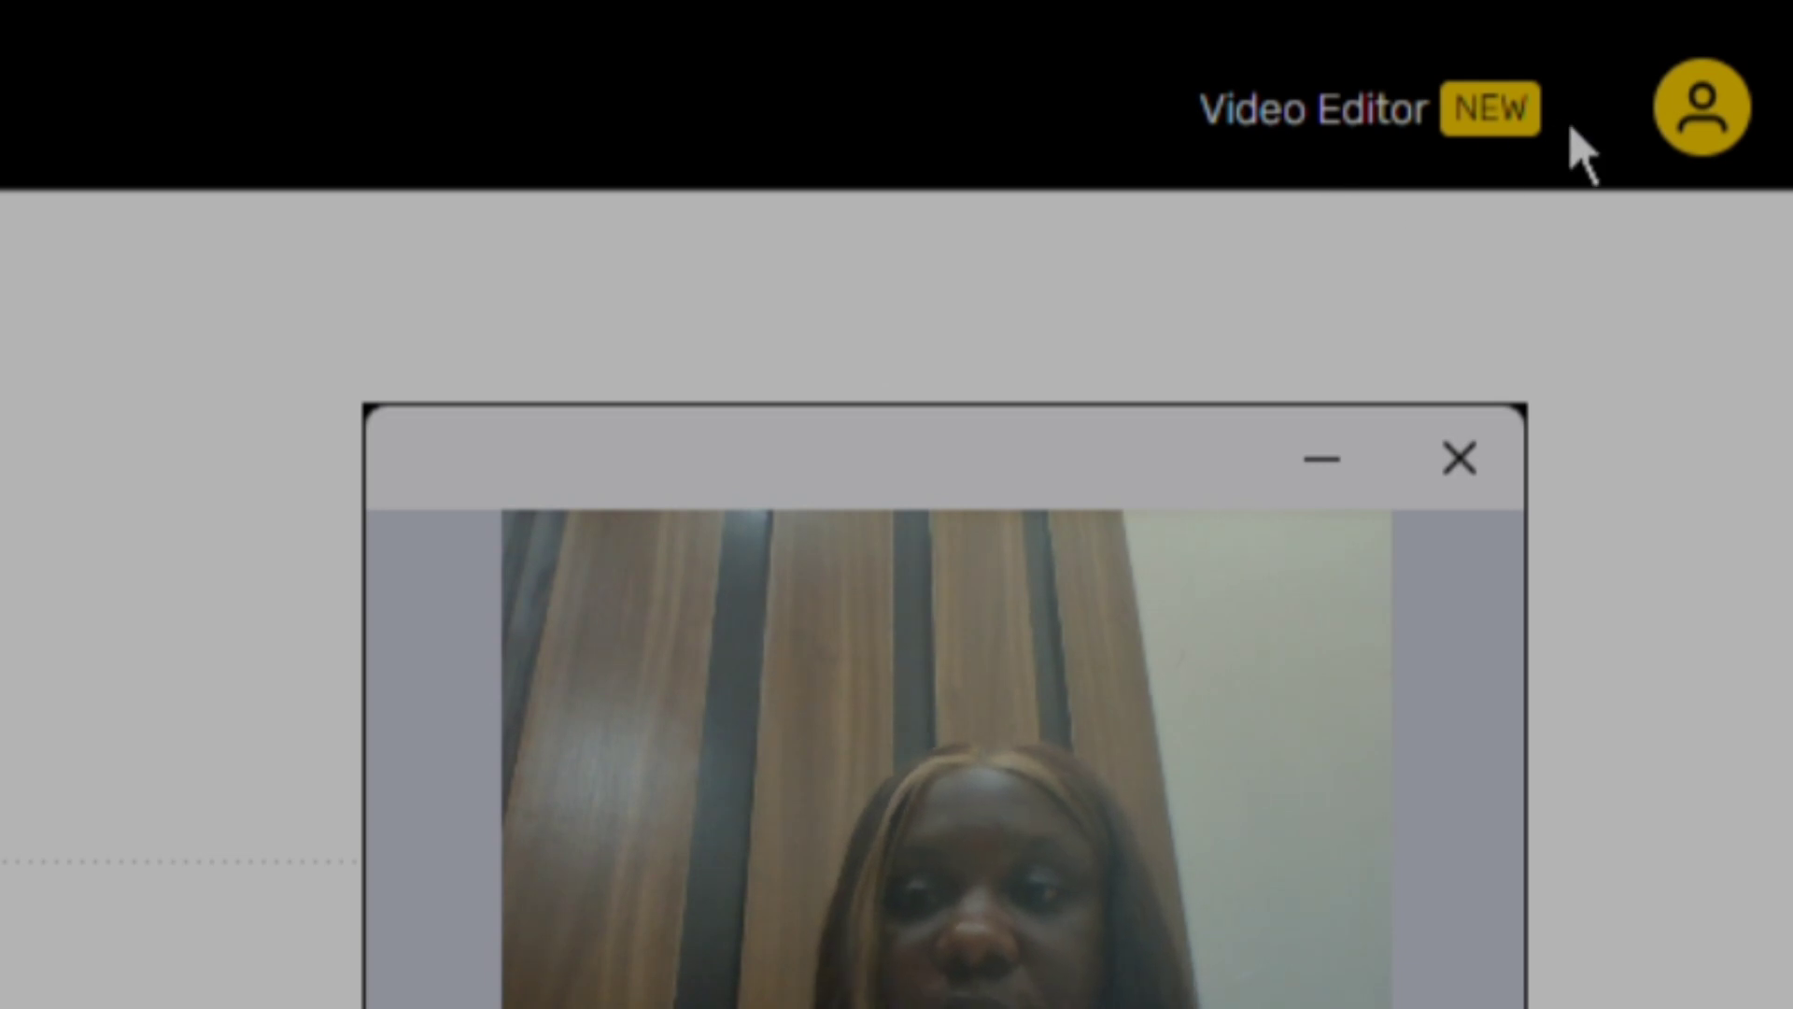
pyautogui.moveTo(1658, 126)
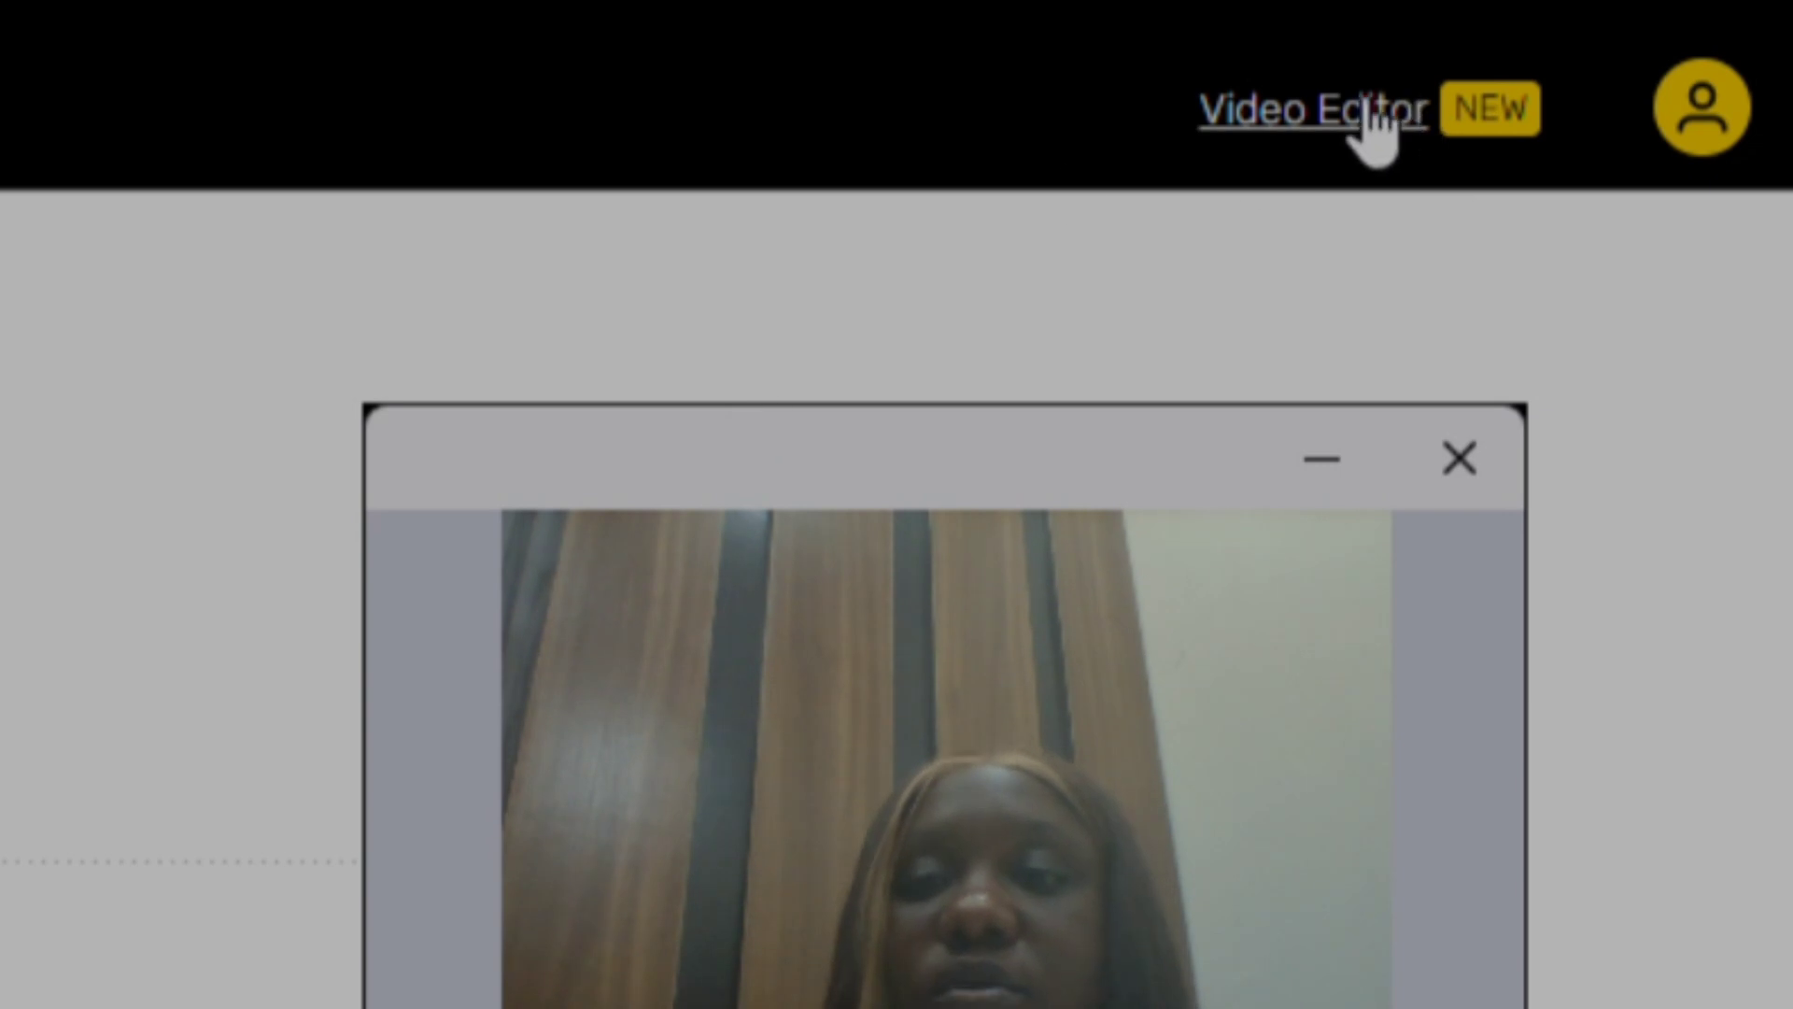
pyautogui.moveTo(1595, 83)
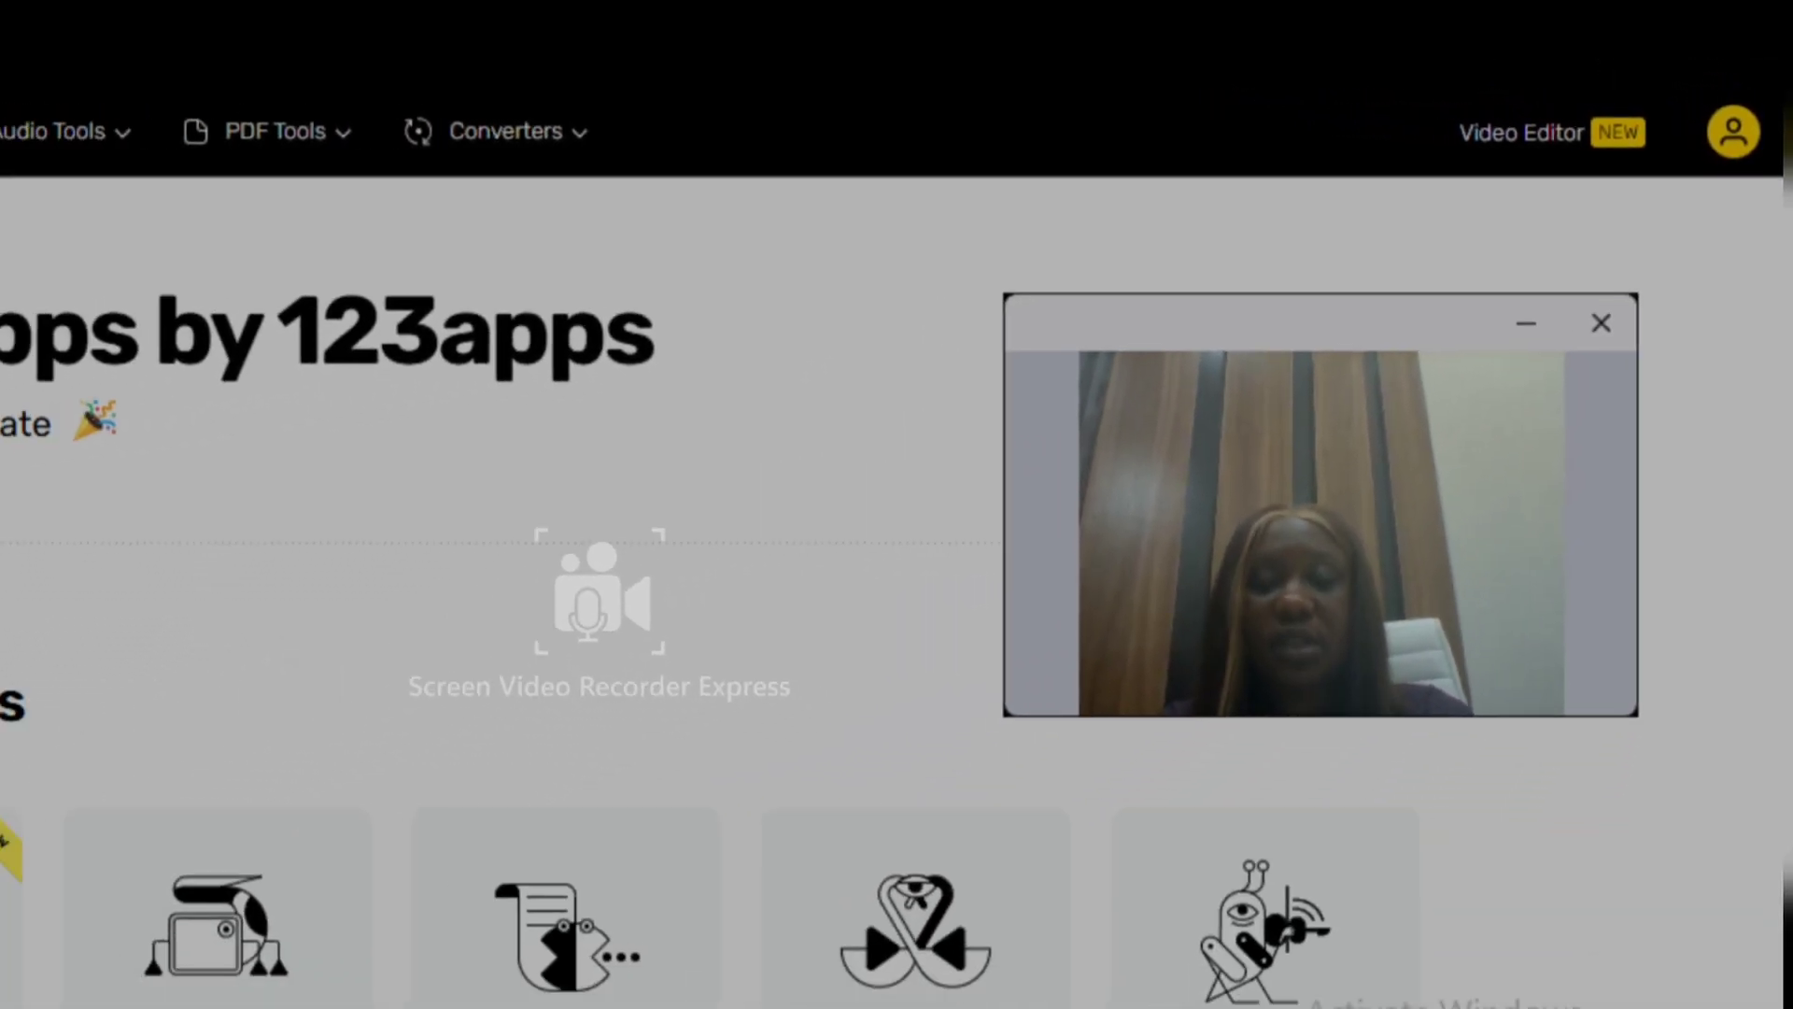
# Look through the 123apps home page's full tool catalogue, from Video Tools to Converters, and return to its beginning
pyautogui.scroll(-8, 896, 504)
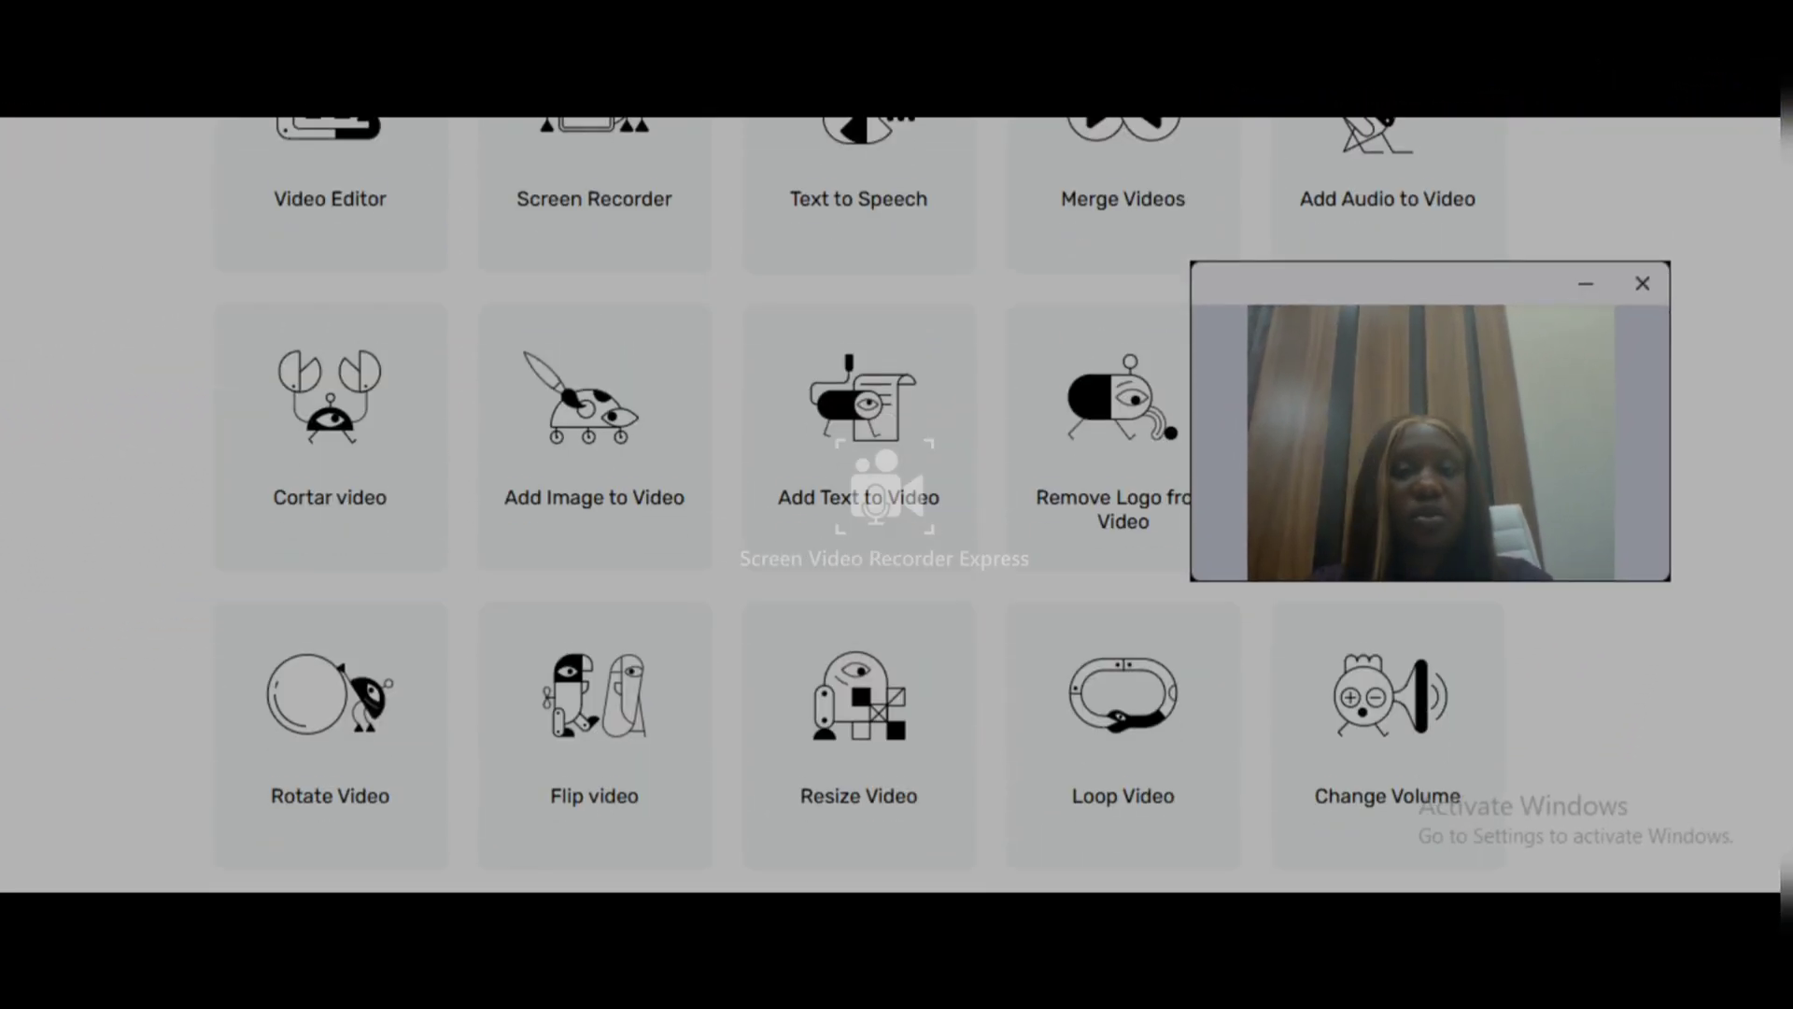
pyautogui.scroll(-3, 897, 504)
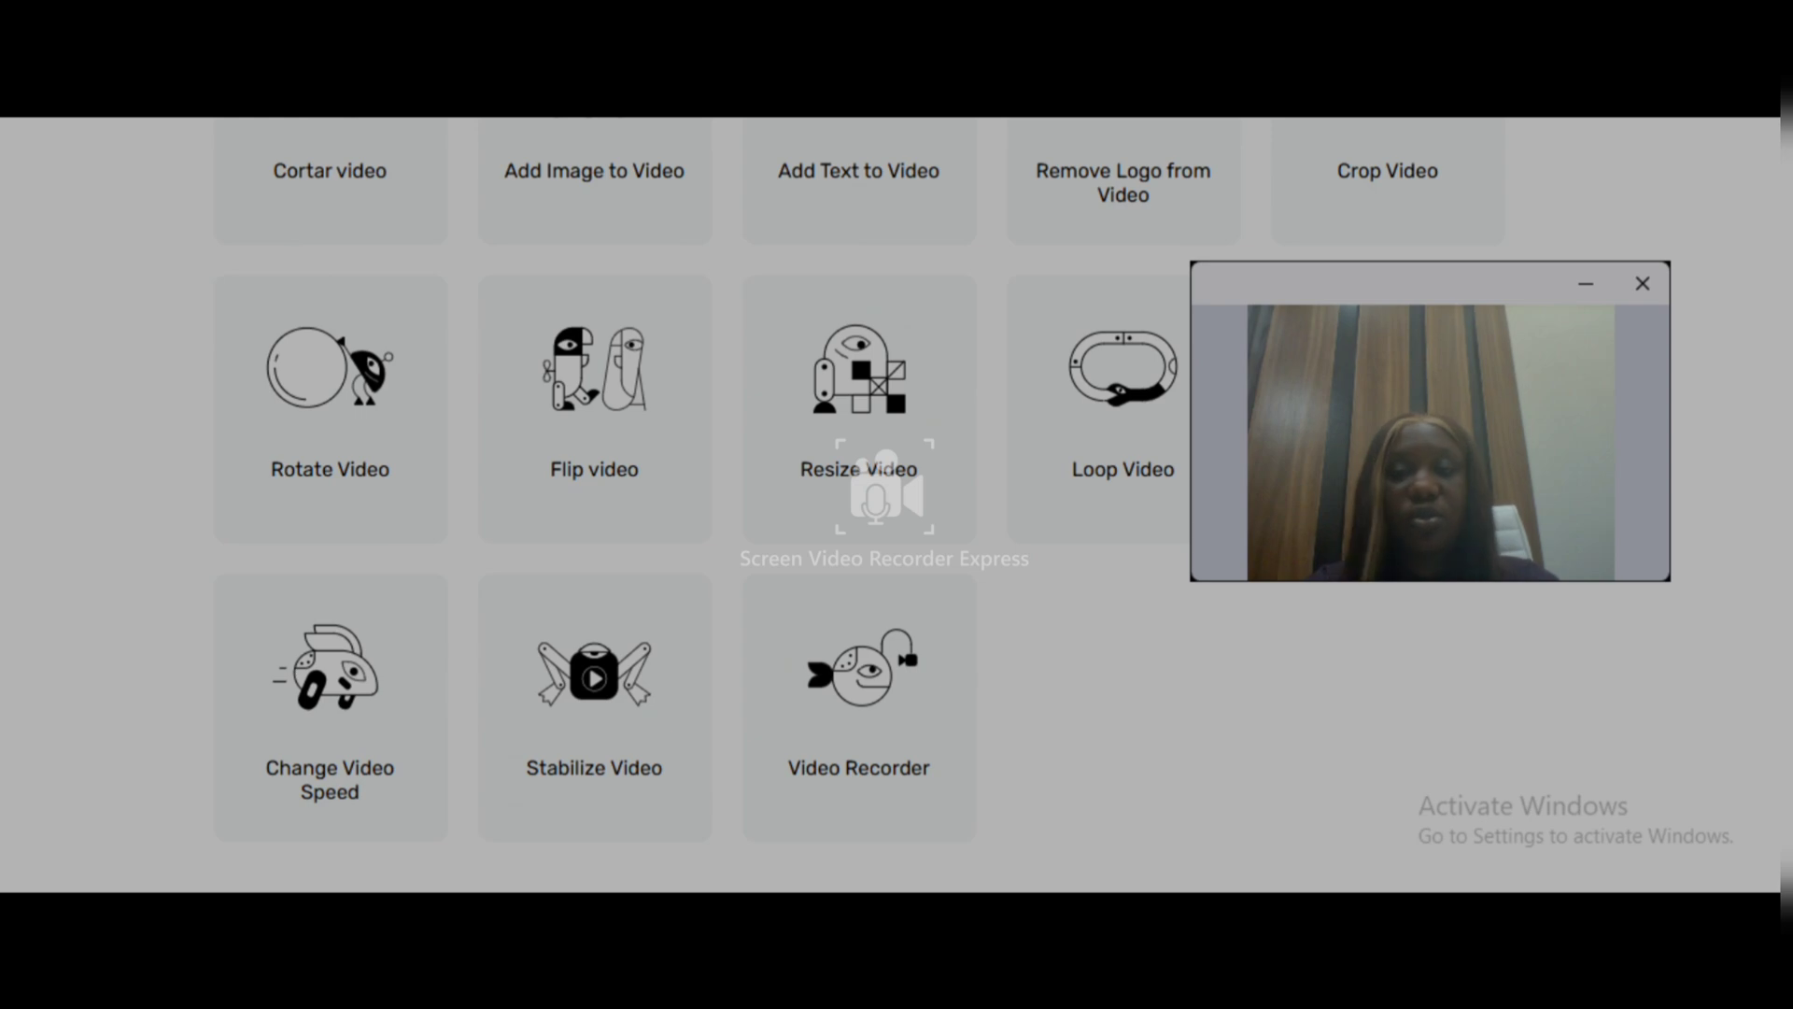
pyautogui.scroll(-14, 896, 504)
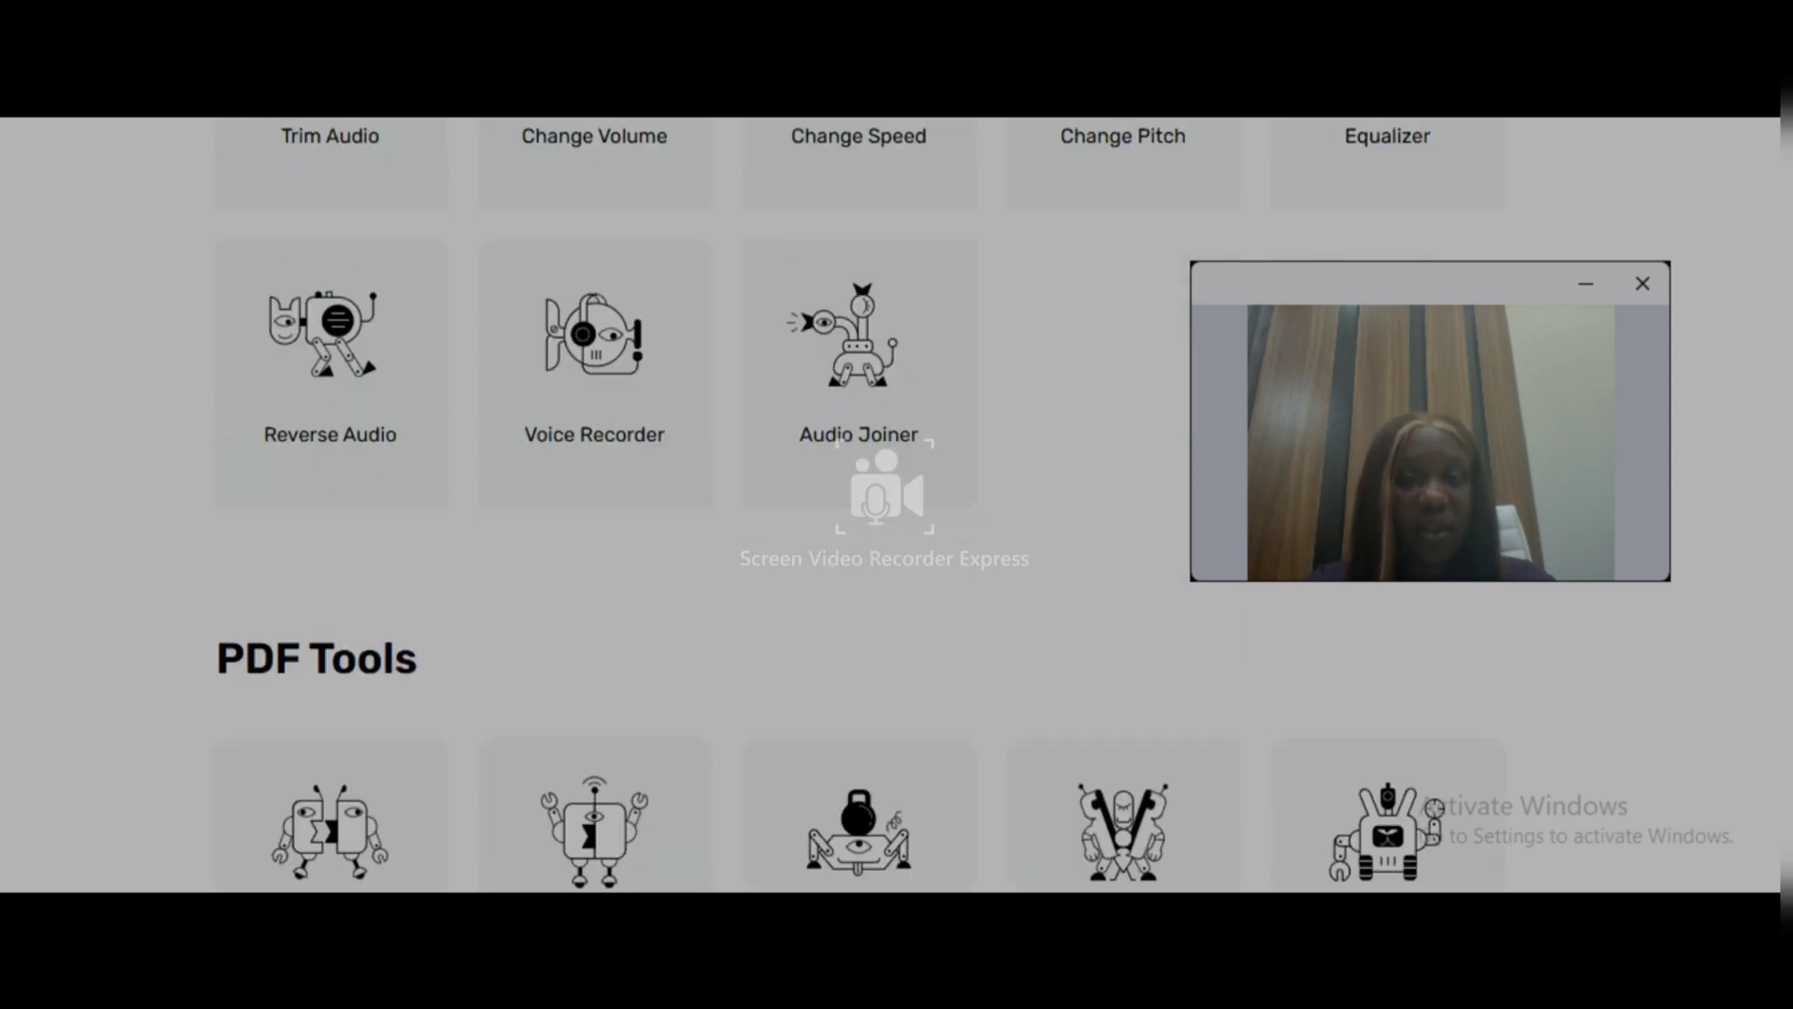
pyautogui.scroll(-10, 897, 504)
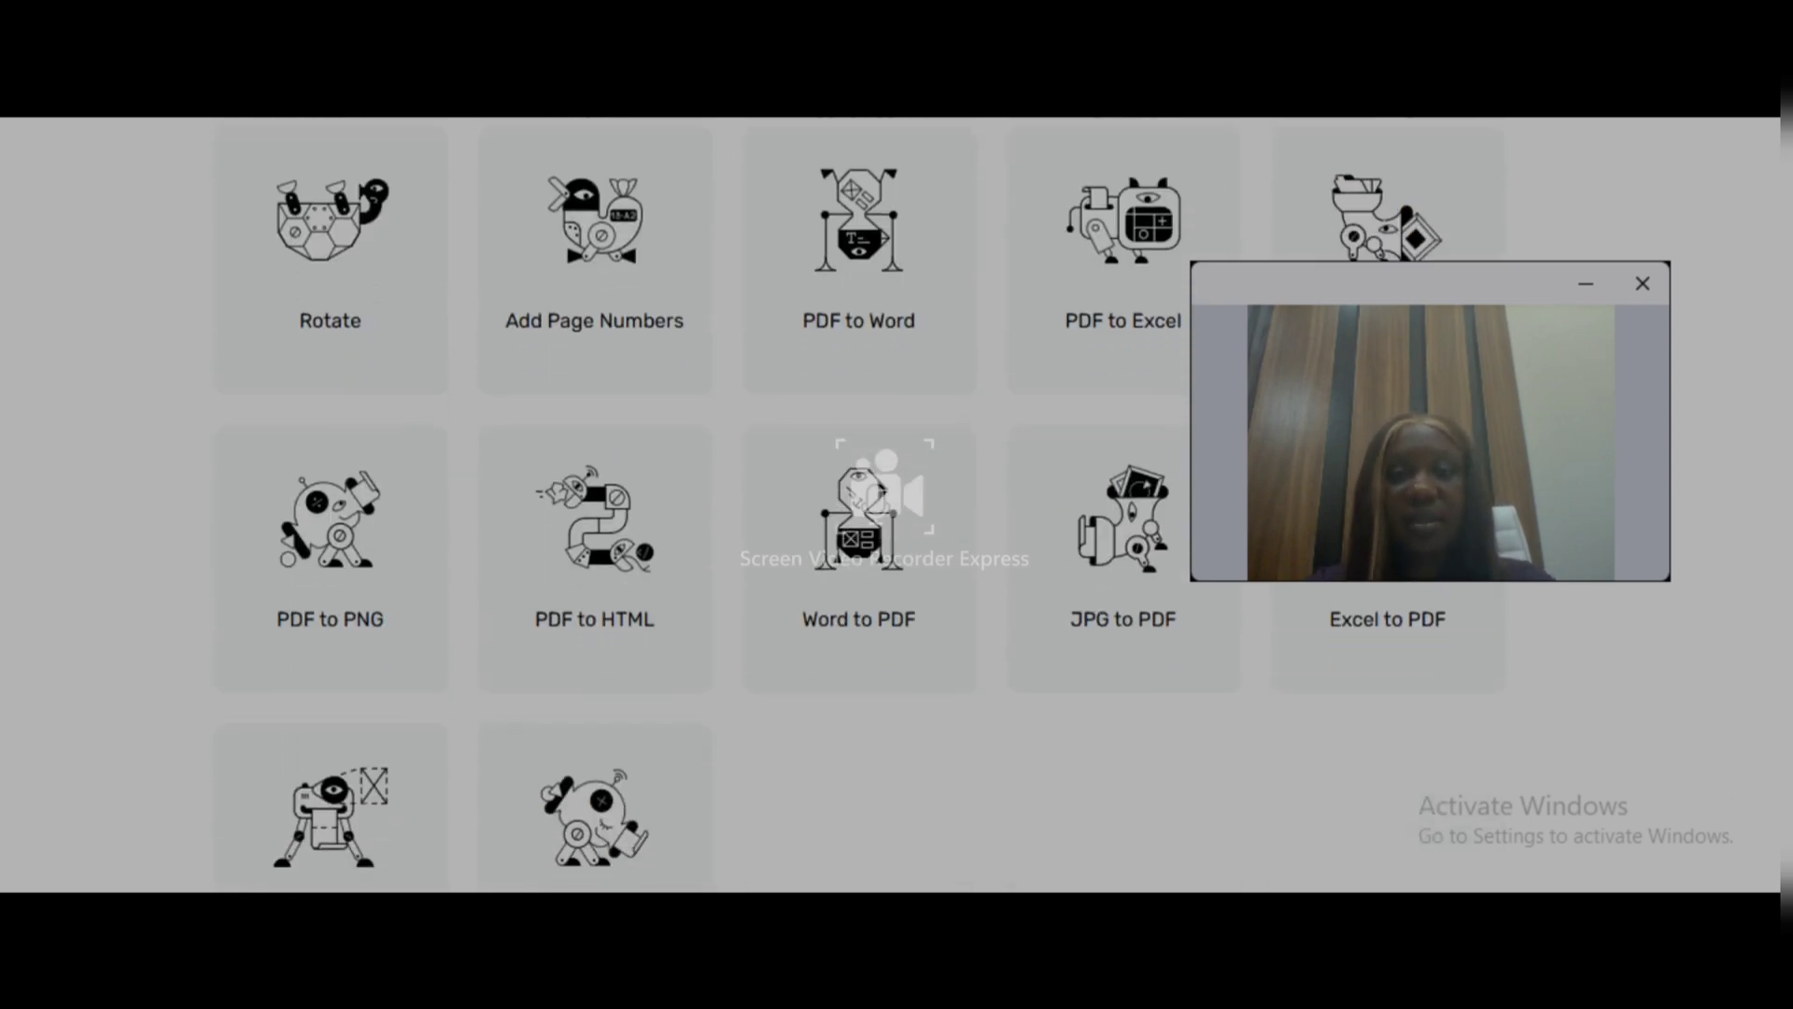
pyautogui.scroll(-8, 896, 504)
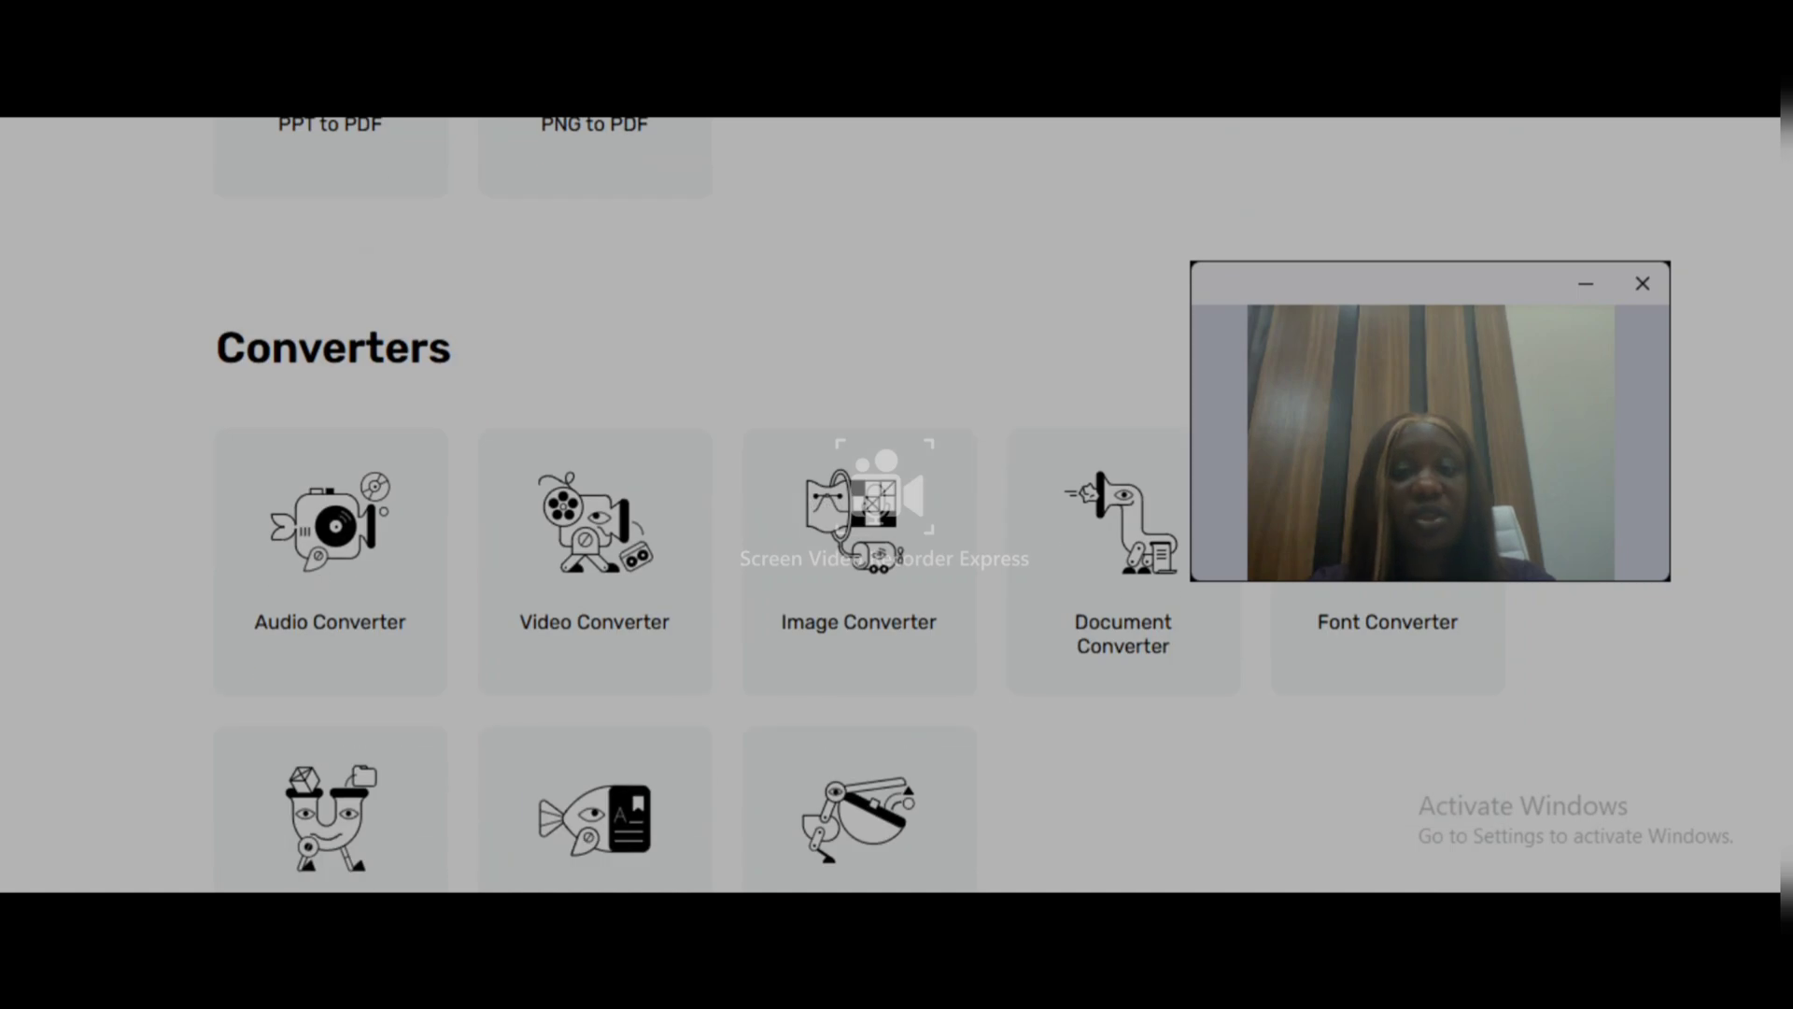
pyautogui.scroll(-3, 896, 505)
pyautogui.scroll(12, 1756, 607)
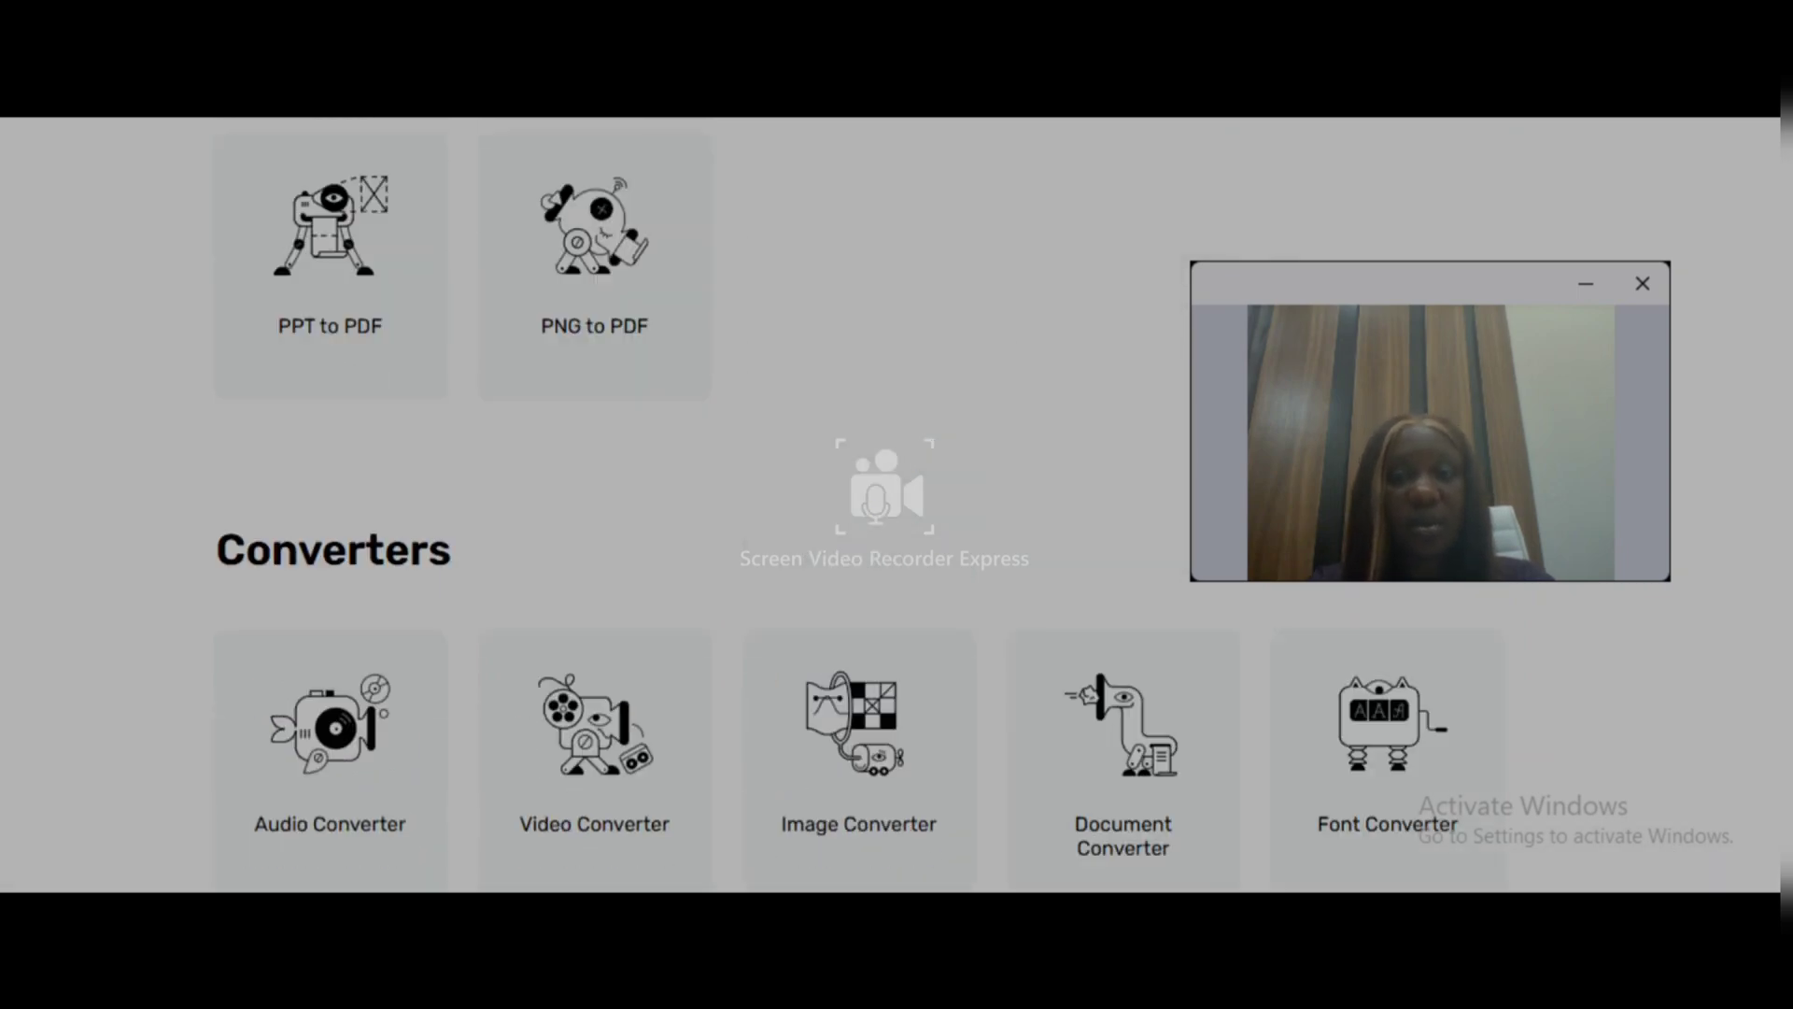
pyautogui.scroll(15, 1744, 567)
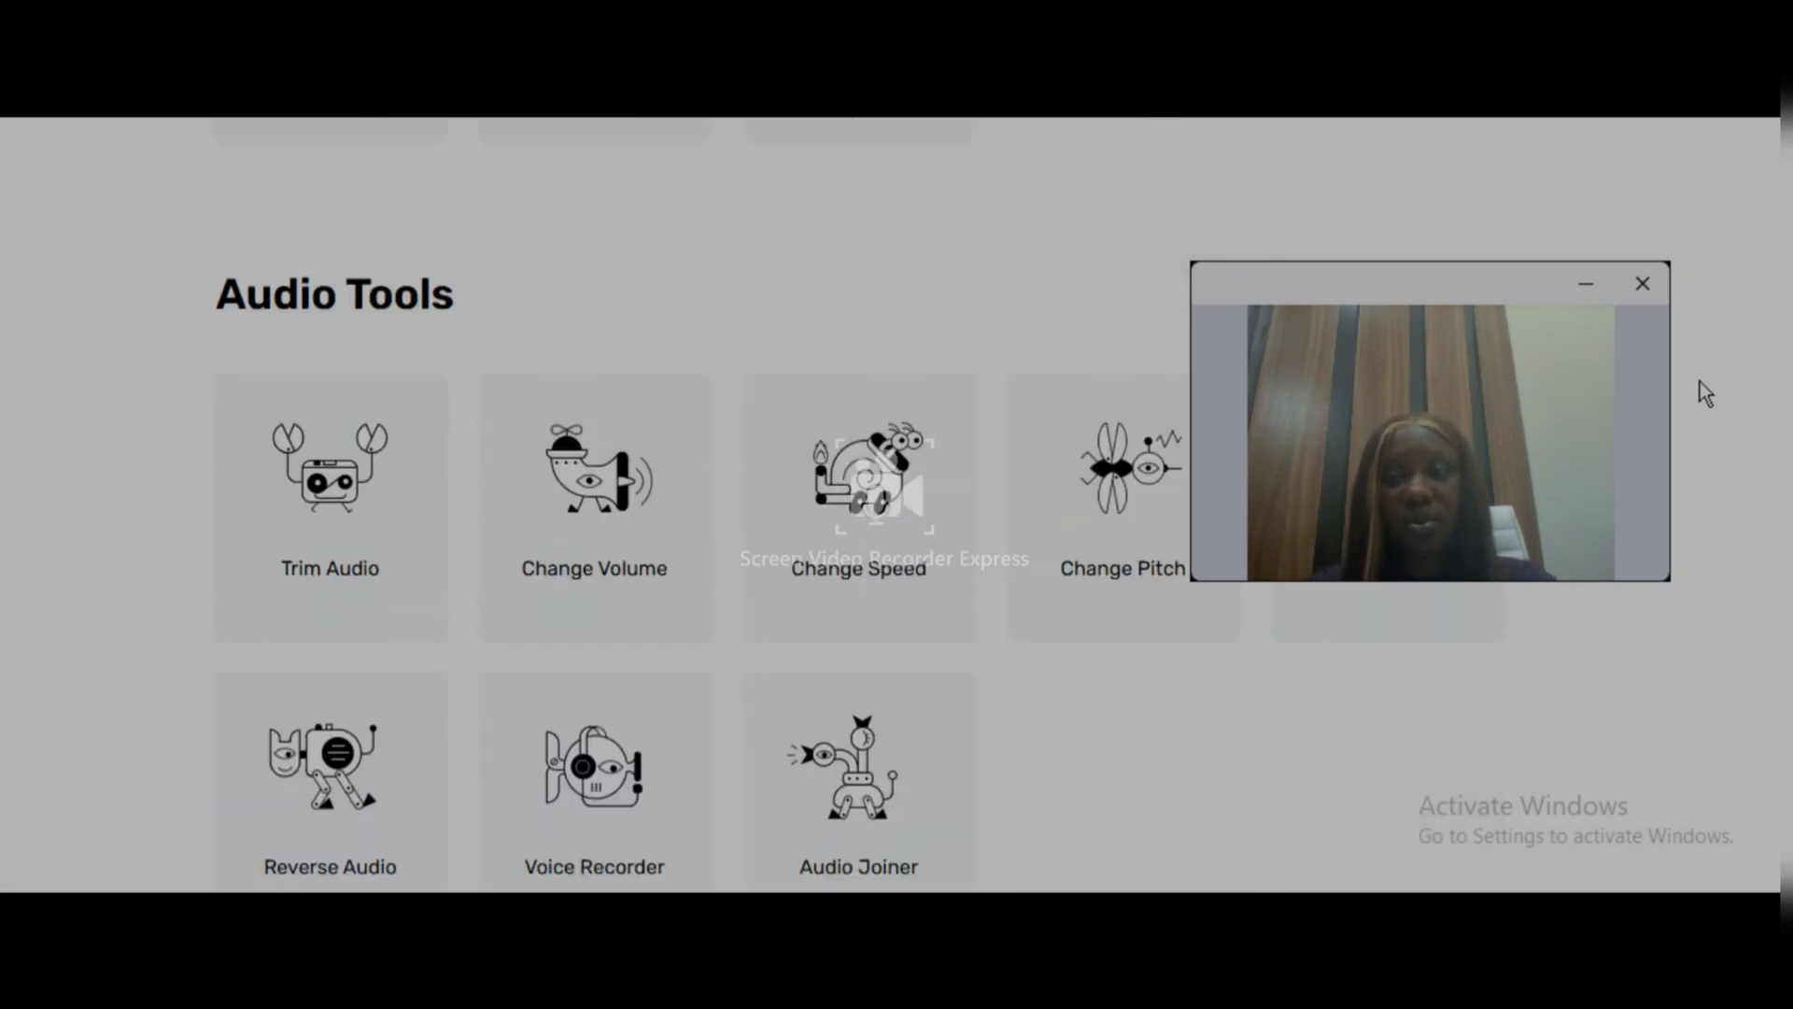
pyautogui.scroll(2, 1693, 193)
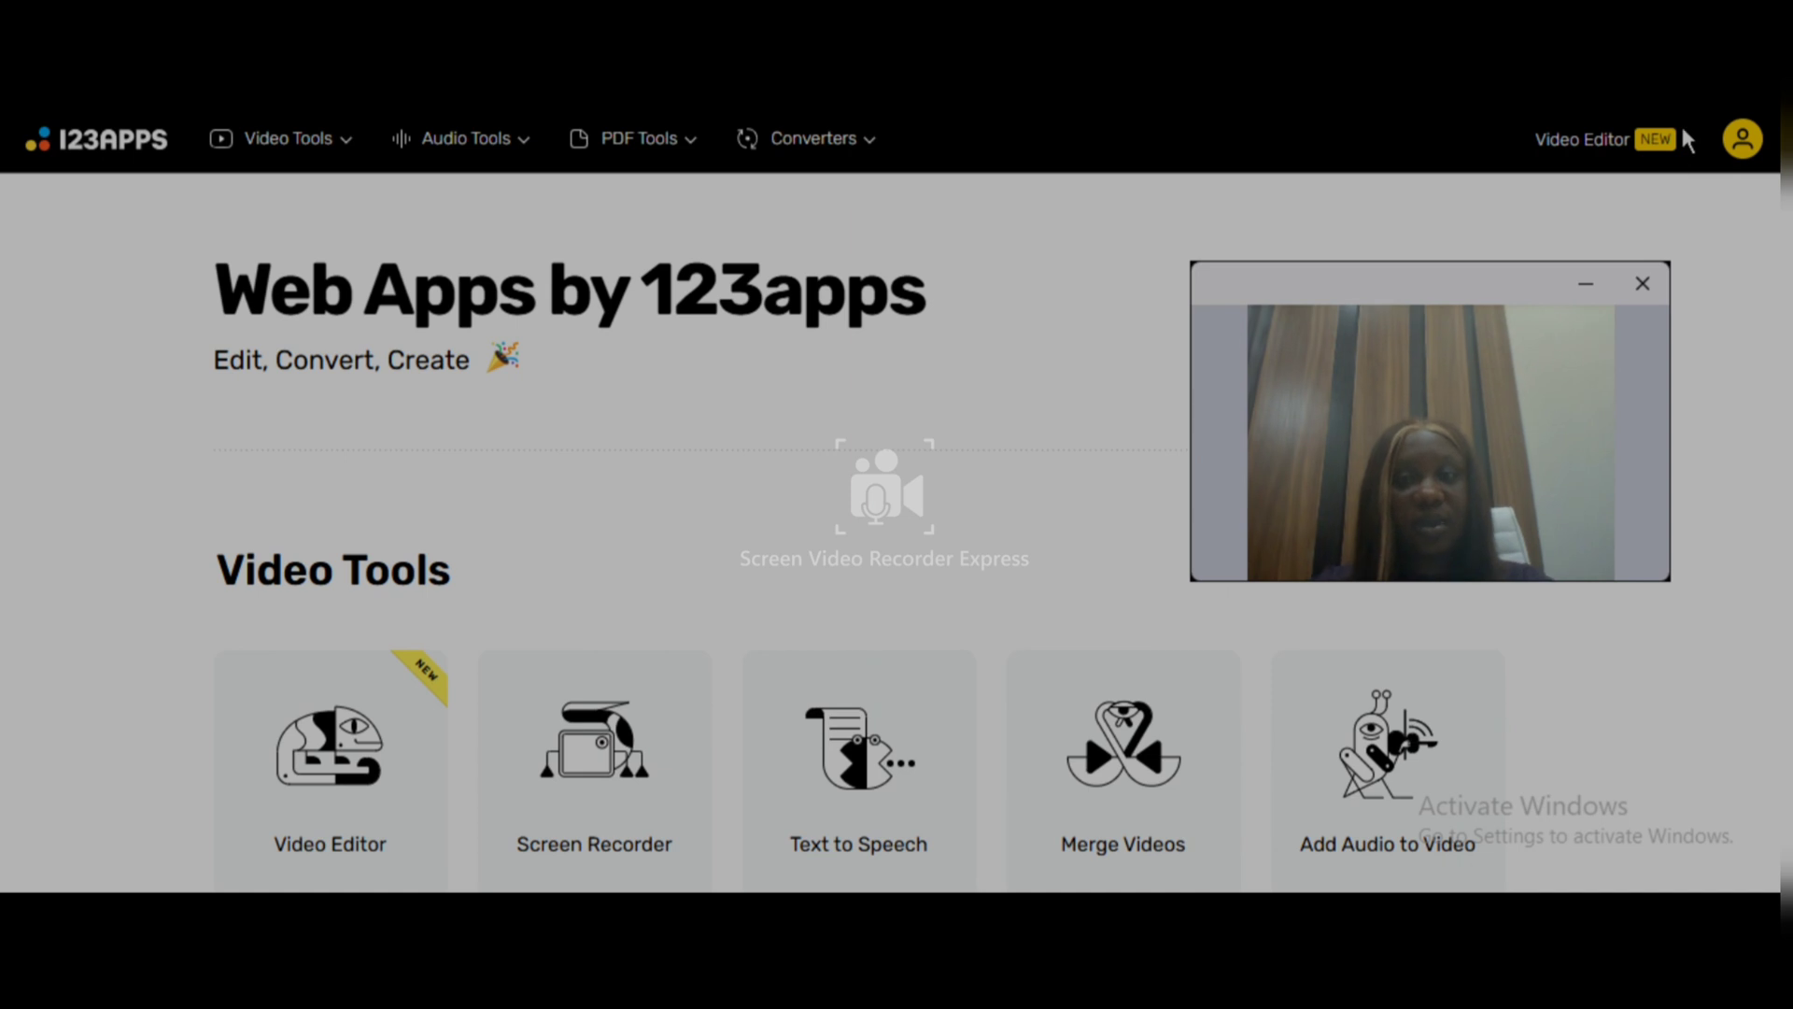